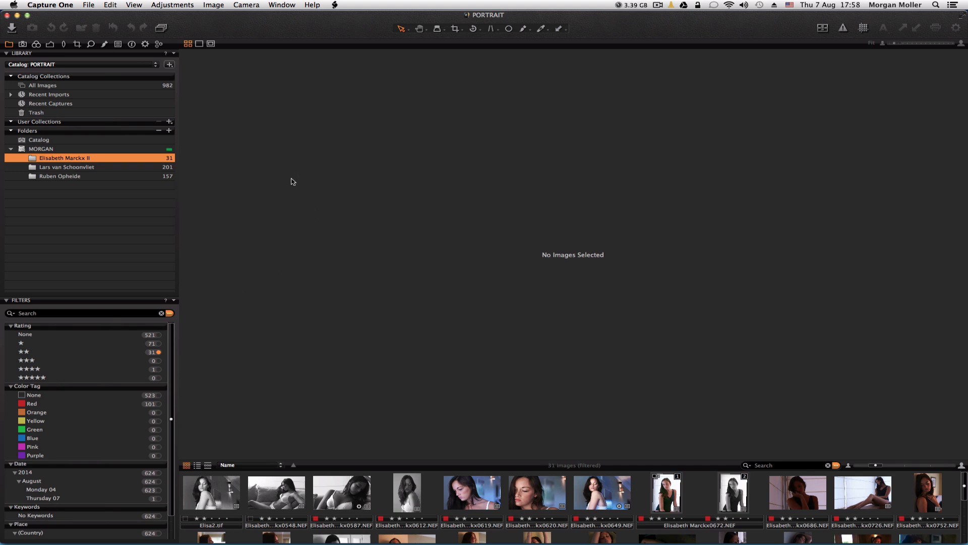
- Apply the last saved custom workspace in the workspace list
{"action": "left_click", "coordinate": [282, 5]}
{"action": "mouse_move", "coordinate": [286, 53]}
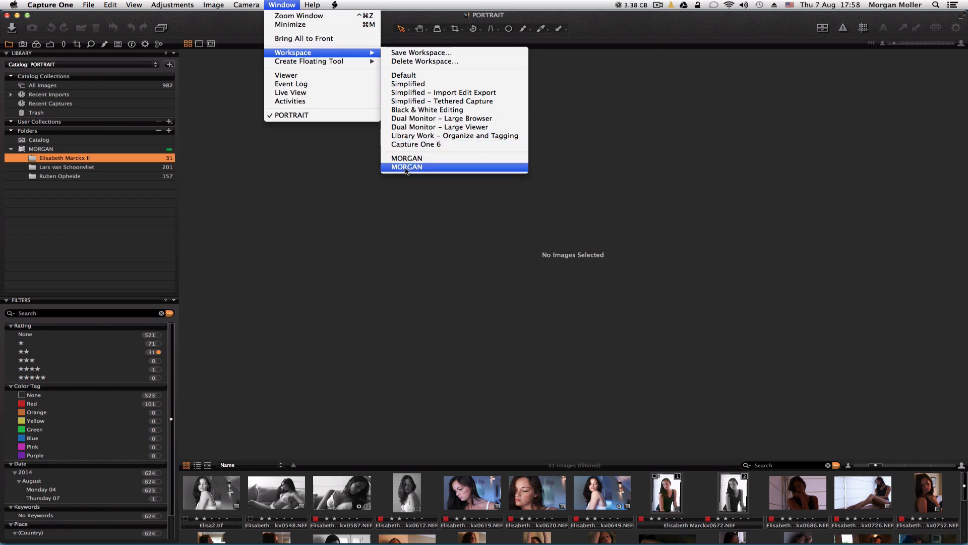
{"action": "left_click", "coordinate": [407, 168]}
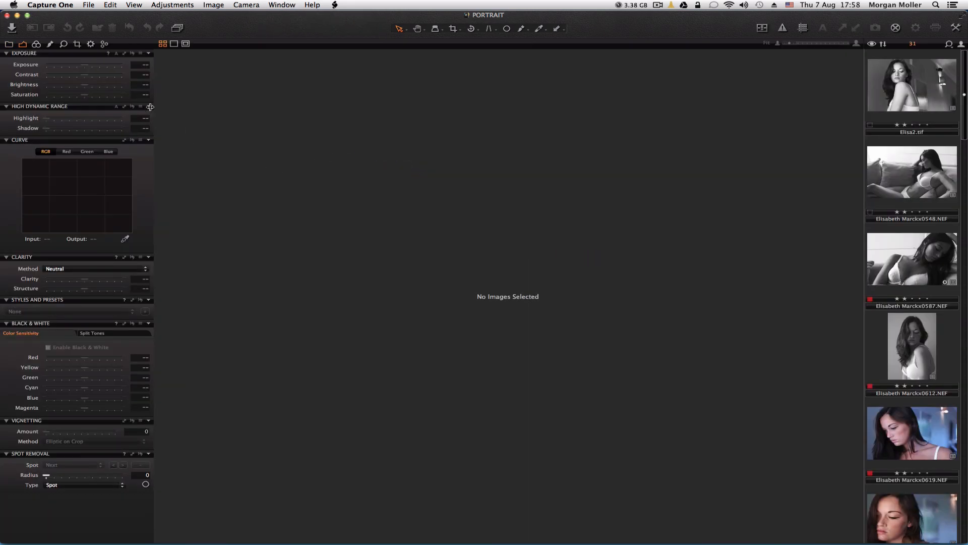
- Review the library, exposure, color and local adjustment tools available in the custom workspace
{"action": "left_click", "coordinate": [9, 45]}
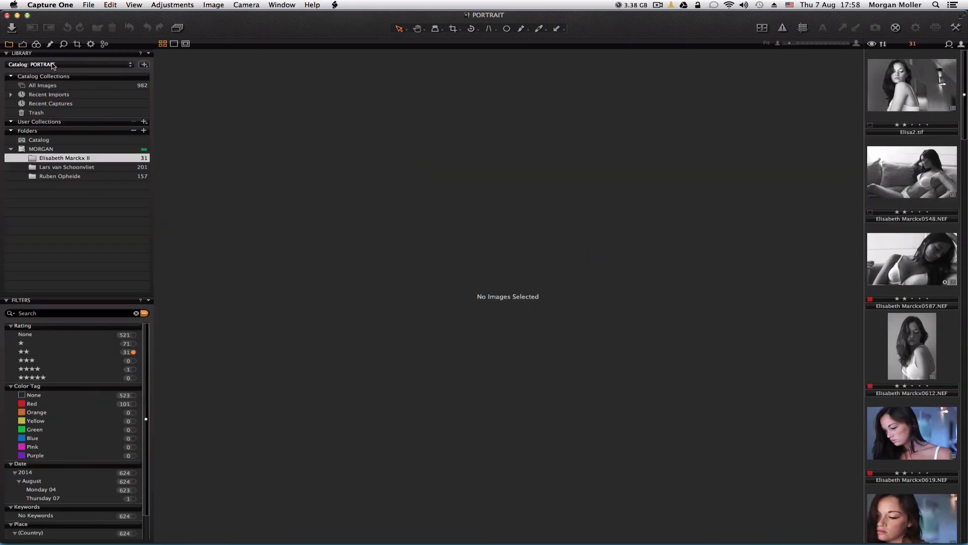
{"action": "left_click", "coordinate": [23, 45]}
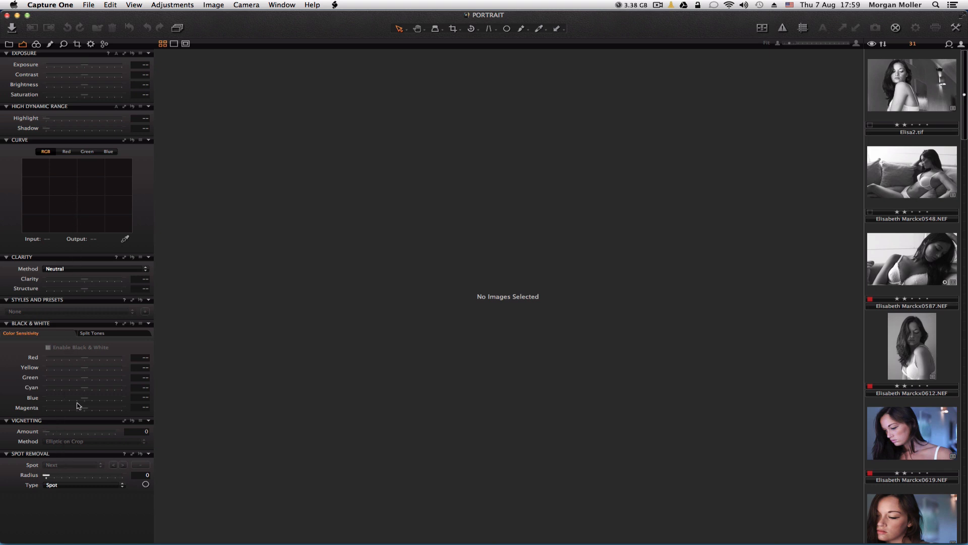
{"action": "left_click", "coordinate": [35, 44]}
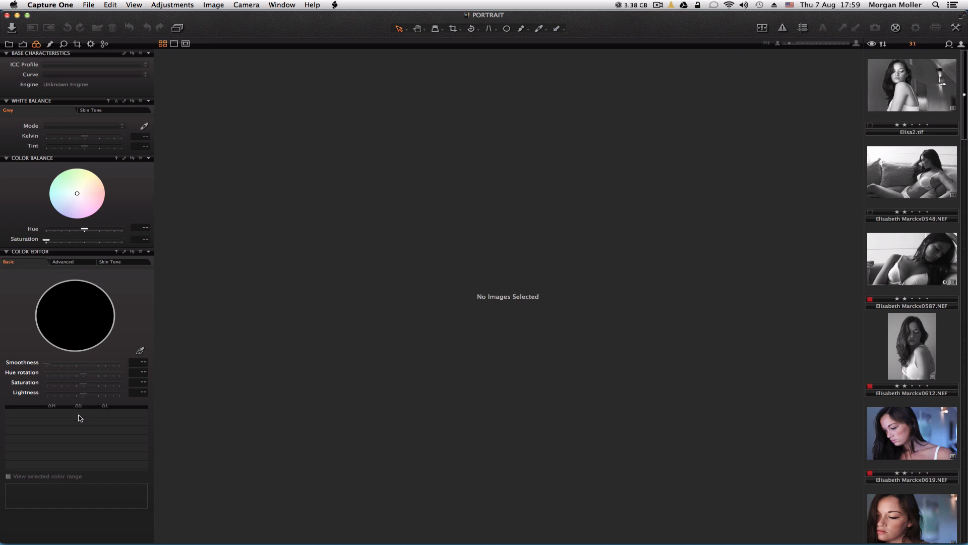
{"action": "left_click", "coordinate": [50, 44]}
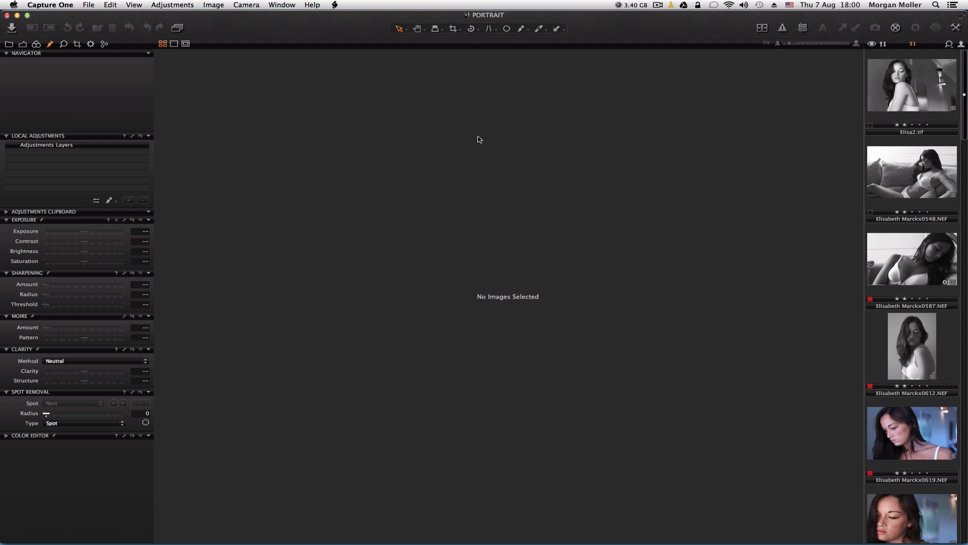
- Open the first portrait folder in the library and select the dark seated portrait numbered 0686
{"action": "left_click", "coordinate": [7, 43]}
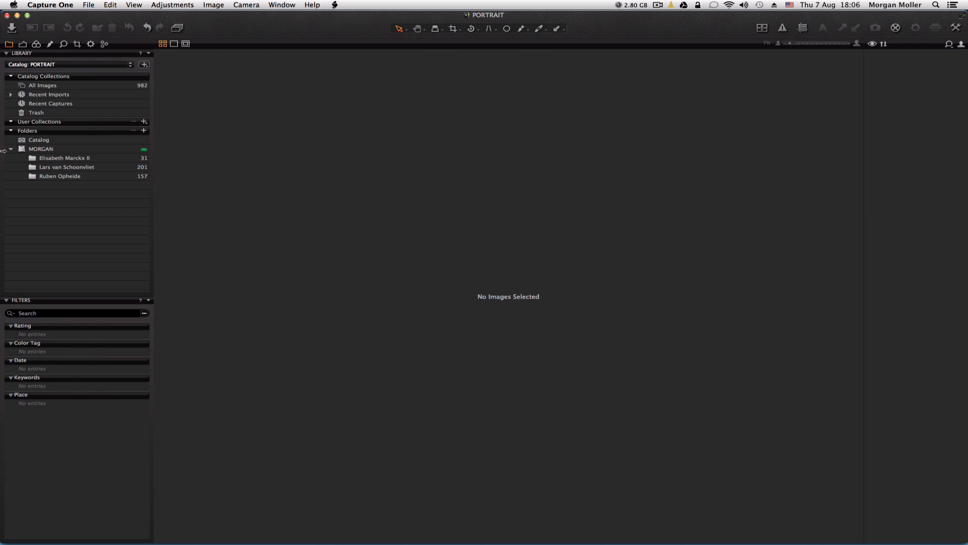
{"action": "left_click", "coordinate": [95, 159]}
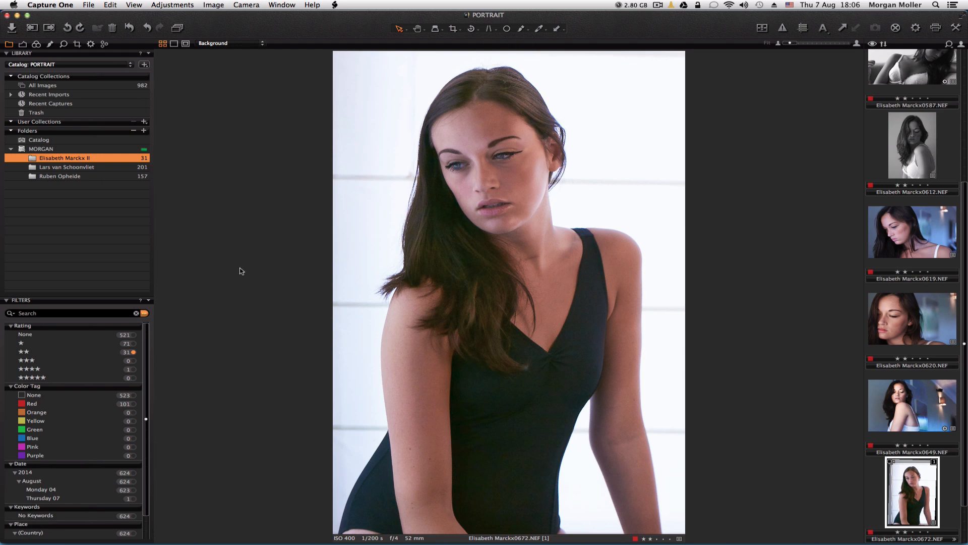
{"action": "left_click_drag", "start_coordinate": [964, 208], "coordinate": [966, 66]}
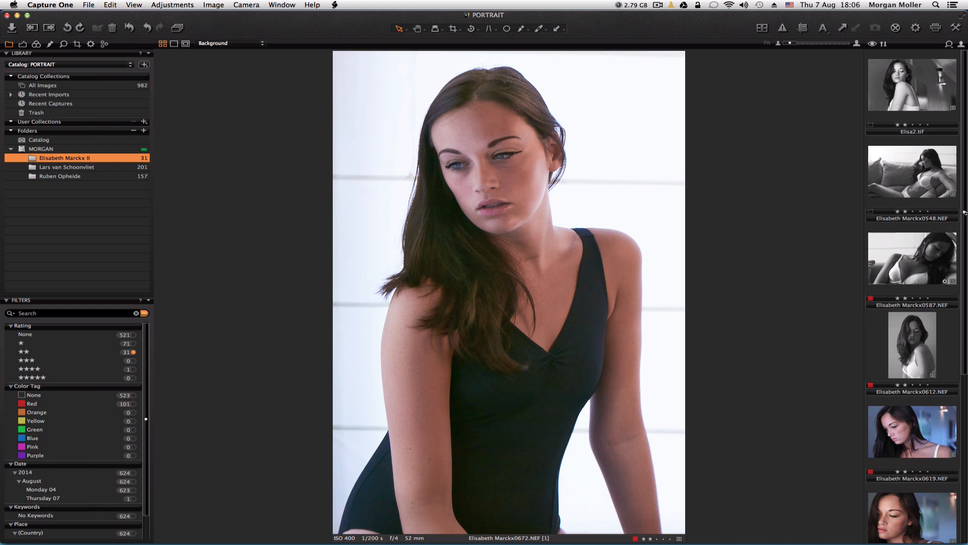
{"action": "left_click_drag", "start_coordinate": [965, 213], "coordinate": [949, 258]}
{"action": "left_click", "coordinate": [901, 376]}
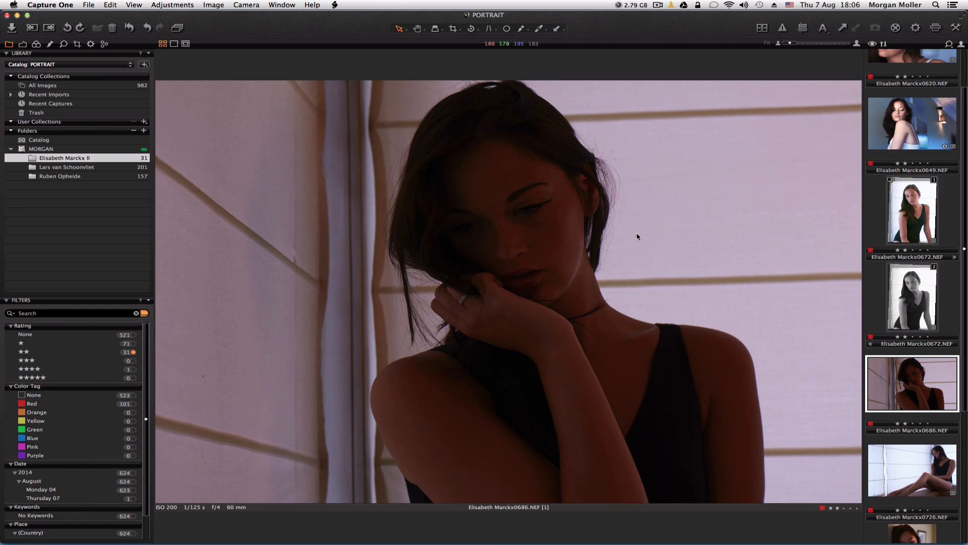
- Try the image browser below the viewer, return it to its side placement and hide it
{"action": "key", "text": "shift+super+b"}
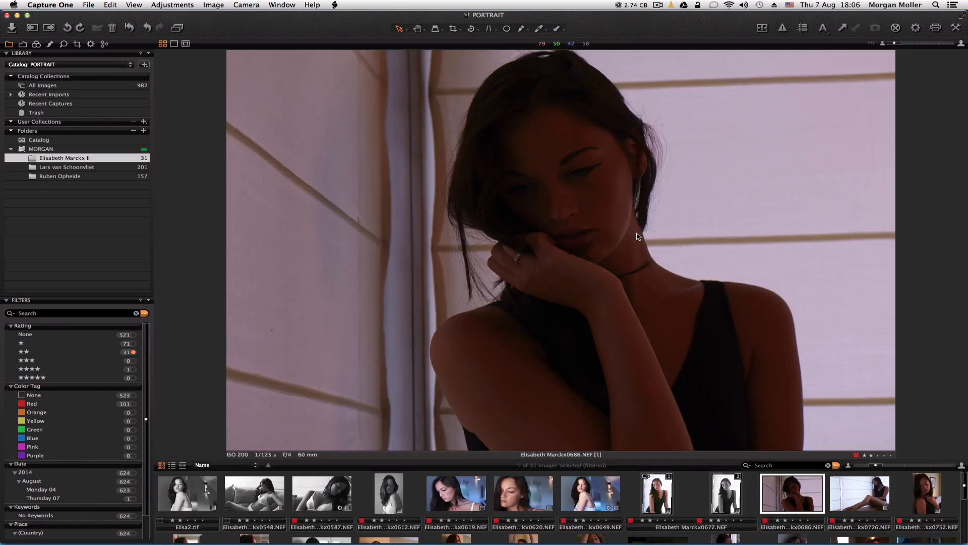
{"action": "key", "text": "shift+super+b"}
{"action": "key", "text": "super+b"}
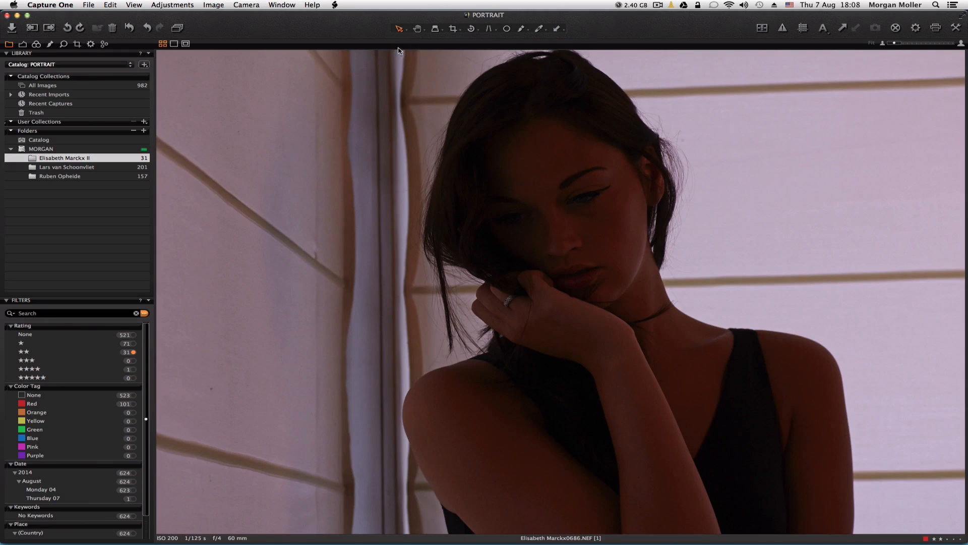
- Straighten the portrait along the vertical corner line of the blinds, and return to the Select tool
{"action": "left_click", "coordinate": [473, 30]}
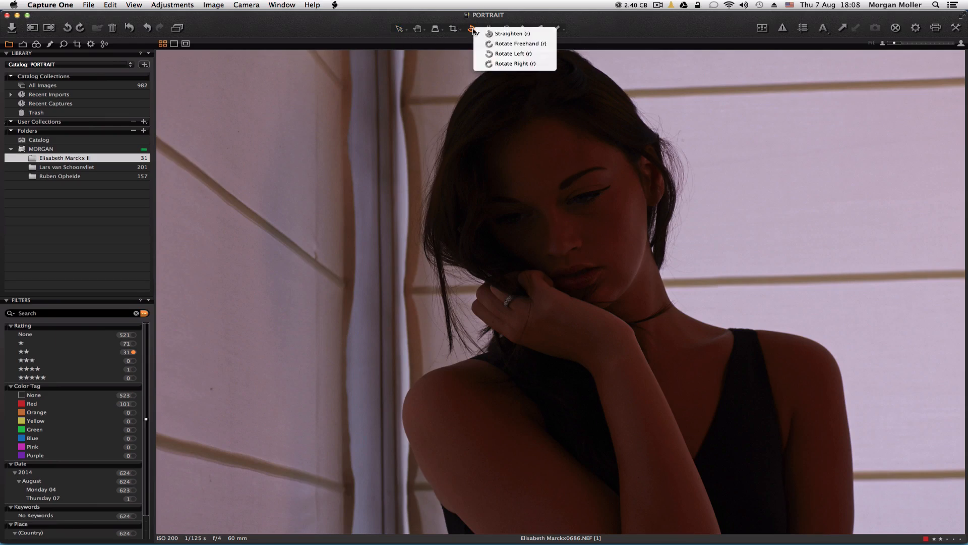
{"action": "left_click", "coordinate": [458, 29]}
{"action": "left_click", "coordinate": [472, 30]}
{"action": "left_click", "coordinate": [487, 34]}
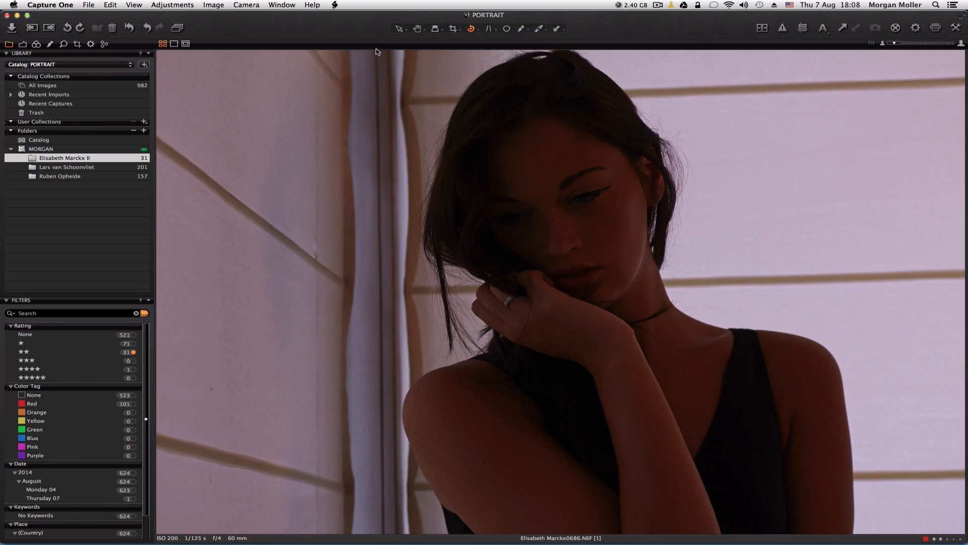
{"action": "left_click_drag", "start_coordinate": [376, 50], "coordinate": [381, 534]}
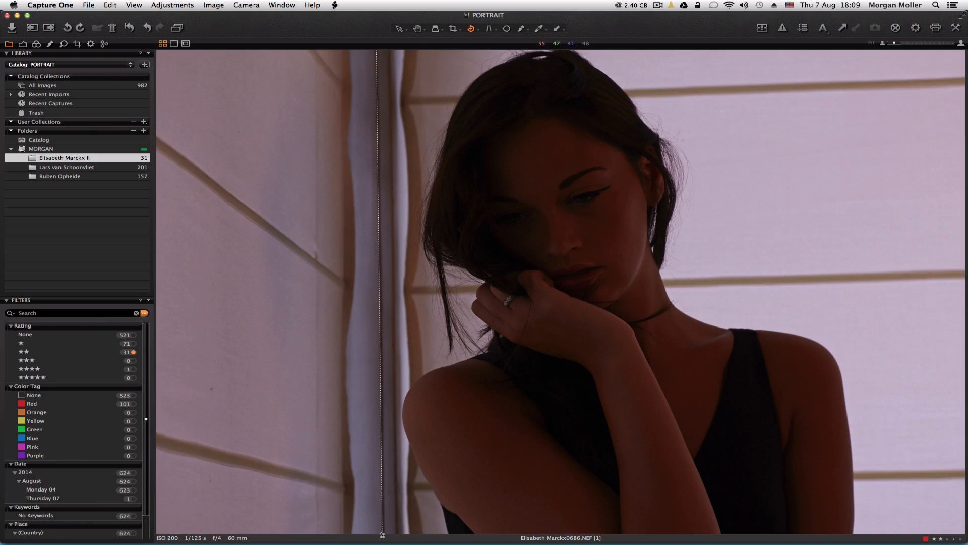
{"action": "left_click_drag", "start_coordinate": [383, 534], "coordinate": [382, 536]}
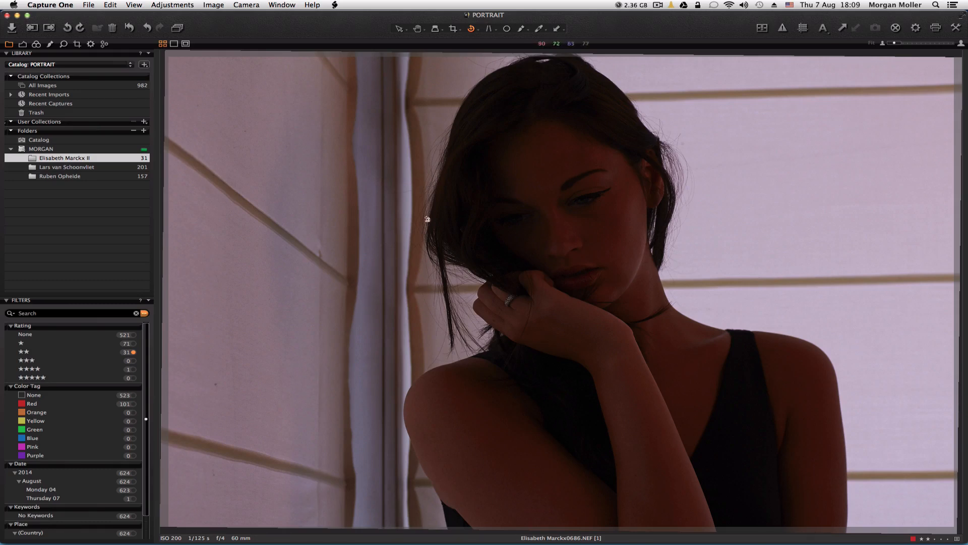
{"action": "left_click", "coordinate": [399, 29]}
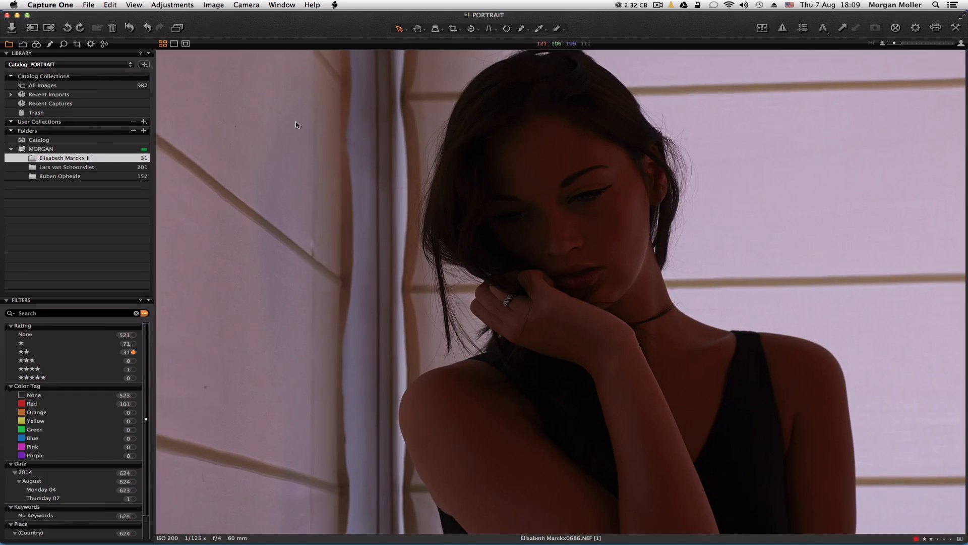
- Raise the portrait's exposure to 4
{"action": "left_click", "coordinate": [23, 45]}
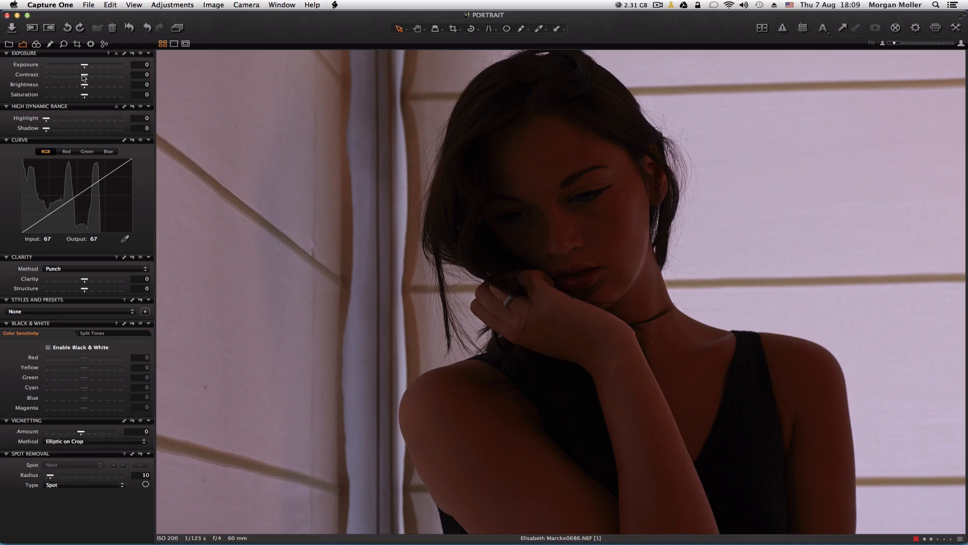
{"action": "left_click_drag", "start_coordinate": [84, 65], "coordinate": [130, 64]}
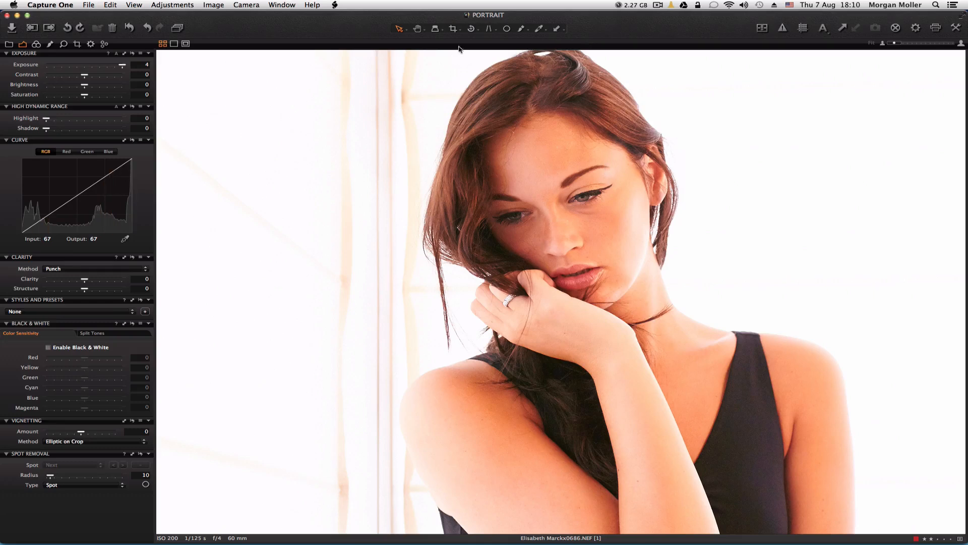
- Choose the Keystone tool and try it on the portrait
{"action": "left_click", "coordinate": [435, 30]}
{"action": "left_click", "coordinate": [467, 37]}
{"action": "left_click_drag", "start_coordinate": [601, 190], "coordinate": [577, 197]}
- Set the portrait's exposure to 2 and its brightness to 25
{"action": "left_click_drag", "start_coordinate": [124, 68], "coordinate": [108, 66]}
{"action": "left_click", "coordinate": [141, 64]}
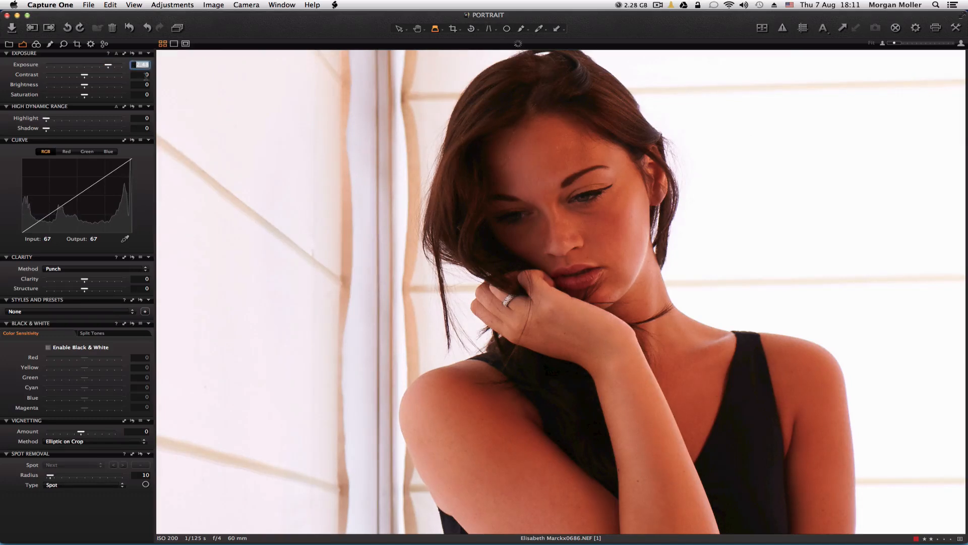
{"action": "type", "text": "2"}
{"action": "key", "text": "Return"}
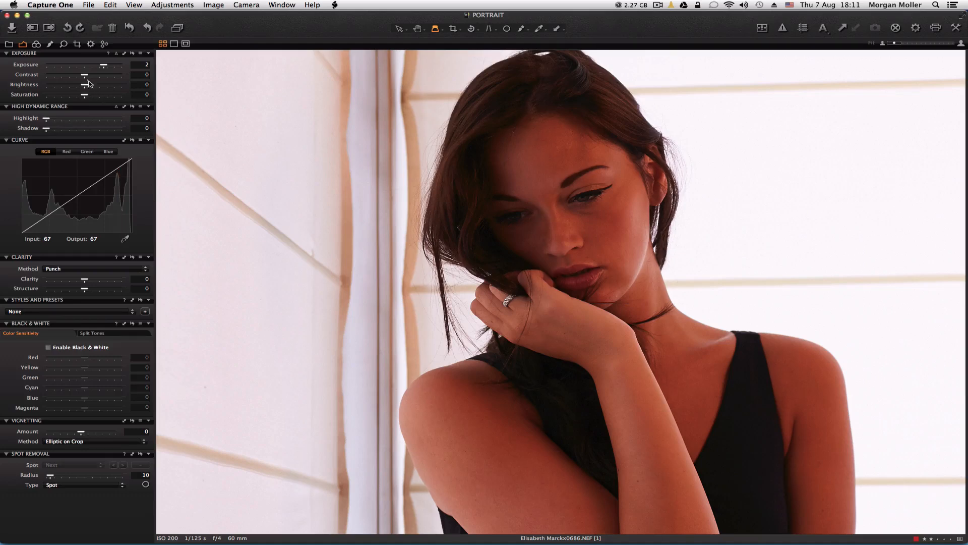
{"action": "left_click_drag", "start_coordinate": [85, 86], "coordinate": [104, 87]}
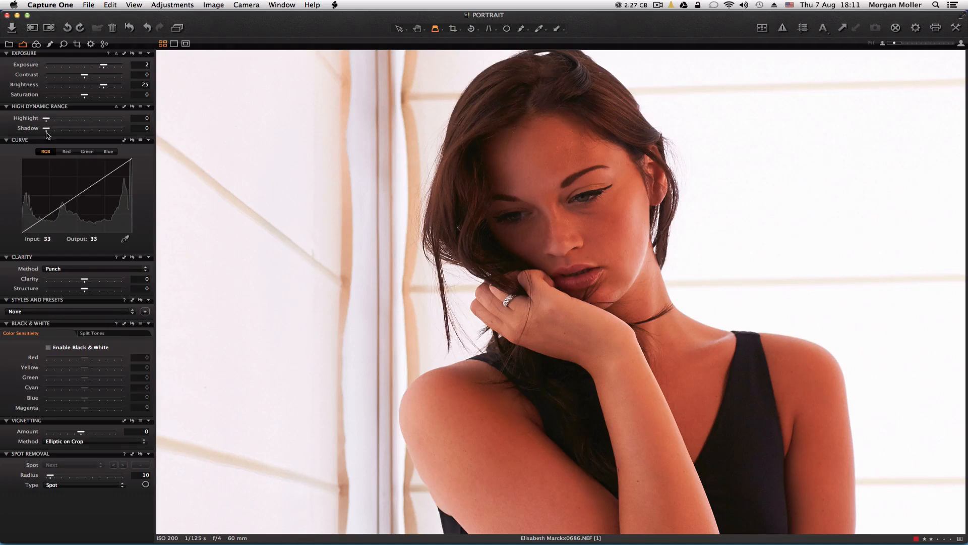
- Set the High Dynamic Range shadow recovery to 20 and the clarity method to Neutral
{"action": "left_click_drag", "start_coordinate": [48, 130], "coordinate": [62, 130]}
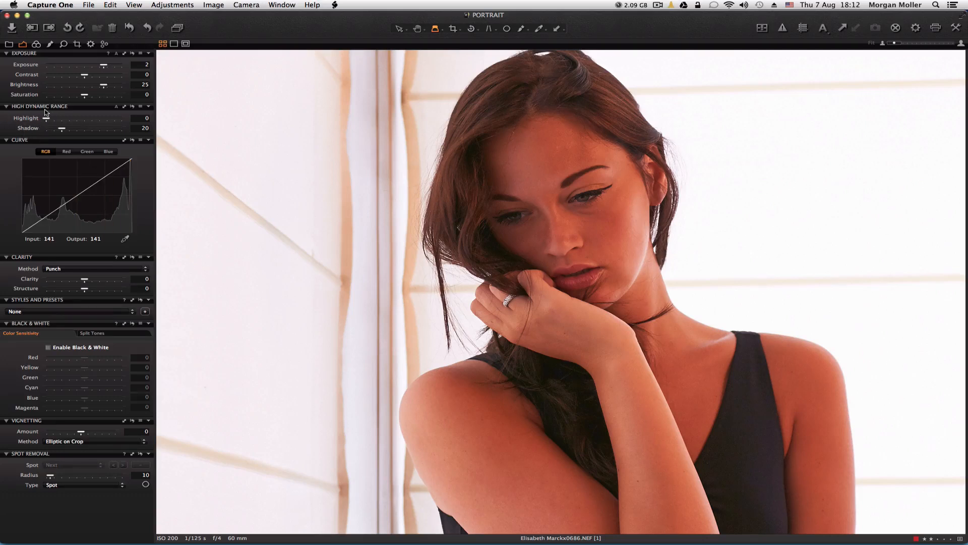
{"action": "left_click", "coordinate": [93, 269]}
{"action": "left_click", "coordinate": [87, 263]}
- Preview the portrait in black and white, and restore the color version
{"action": "left_click", "coordinate": [49, 348]}
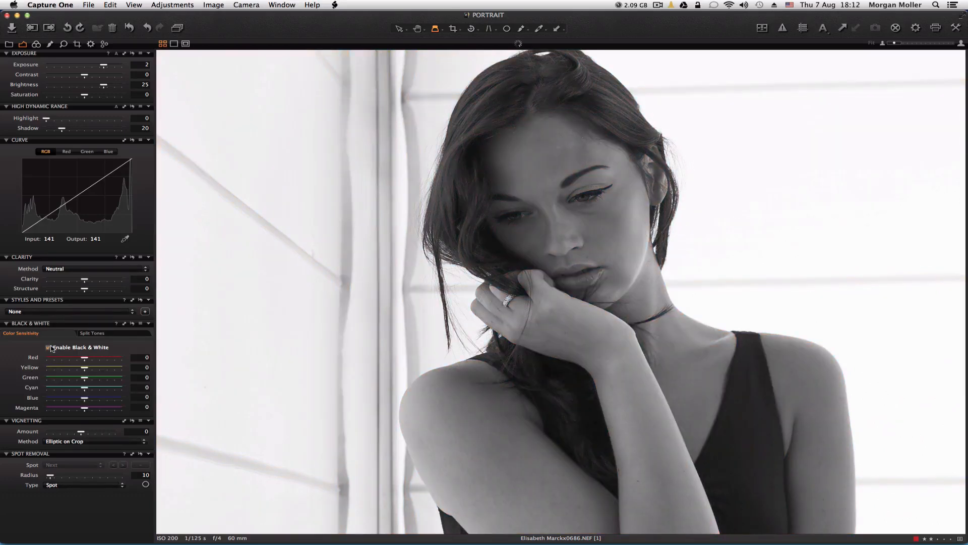
{"action": "left_click", "coordinate": [49, 348]}
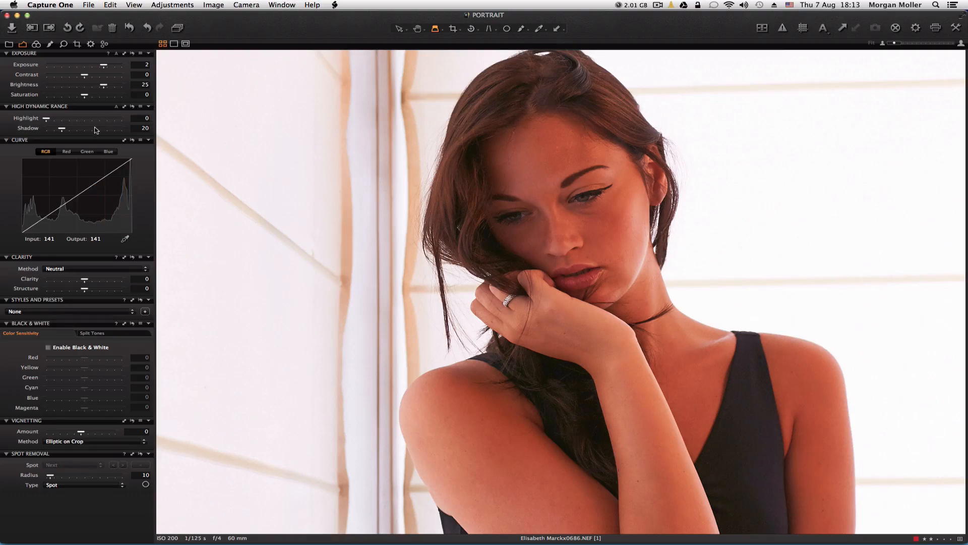
- Try cooler white balance temperatures of about 2943 and 3401 Kelvin, and reset the temperature to the as-shot setting
{"action": "left_click", "coordinate": [37, 45]}
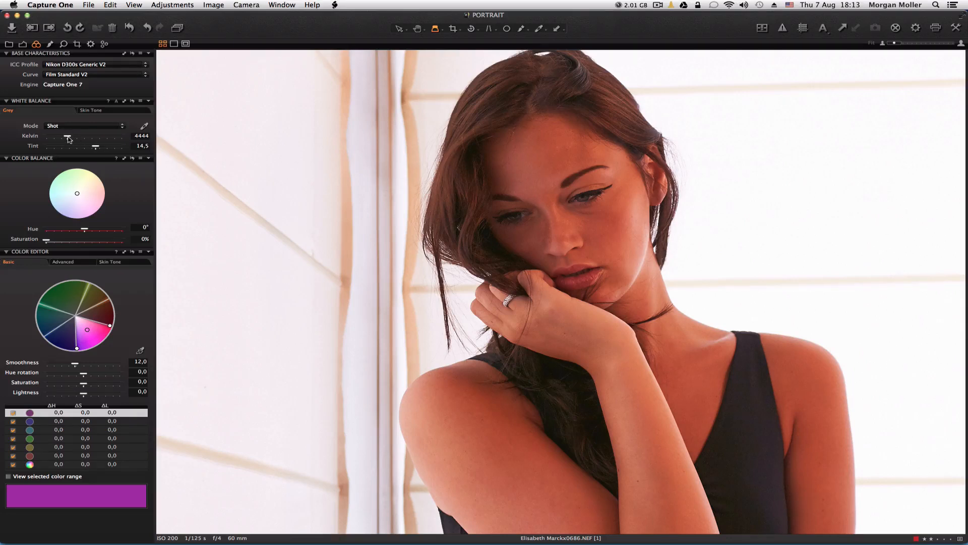
{"action": "left_click_drag", "start_coordinate": [67, 137], "coordinate": [65, 137]}
{"action": "left_click_drag", "start_coordinate": [67, 140], "coordinate": [61, 139]}
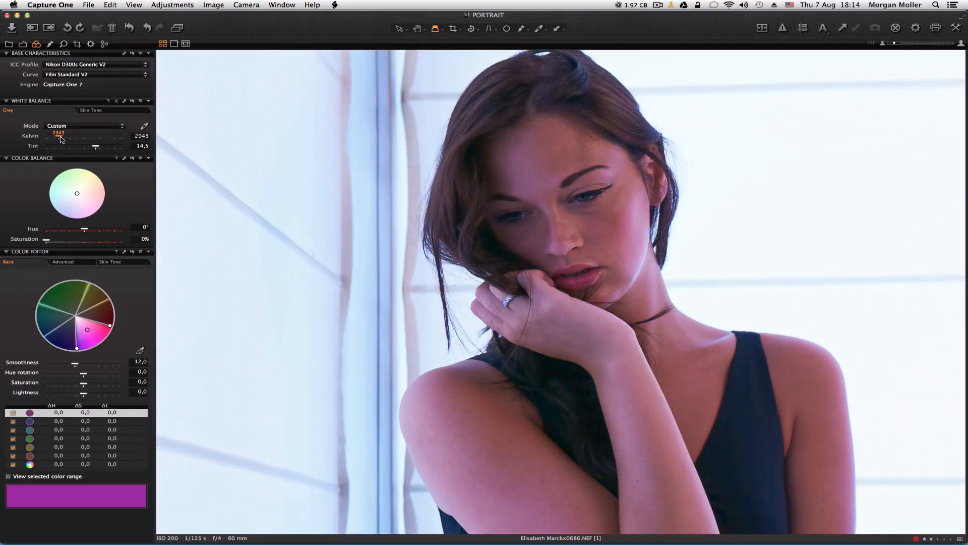
{"action": "left_click_drag", "start_coordinate": [61, 139], "coordinate": [64, 139]}
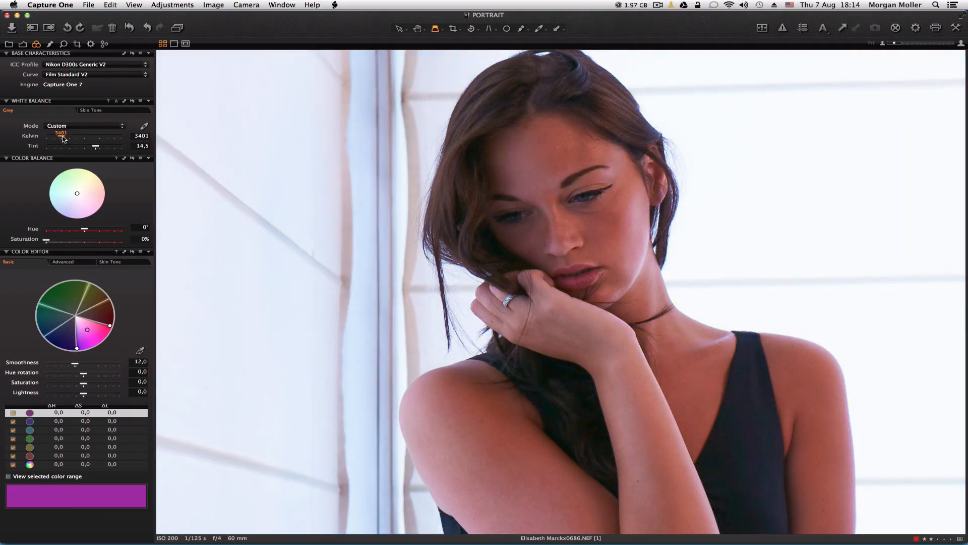
{"action": "left_click_drag", "start_coordinate": [63, 139], "coordinate": [63, 139]}
{"action": "double_click", "coordinate": [61, 137]}
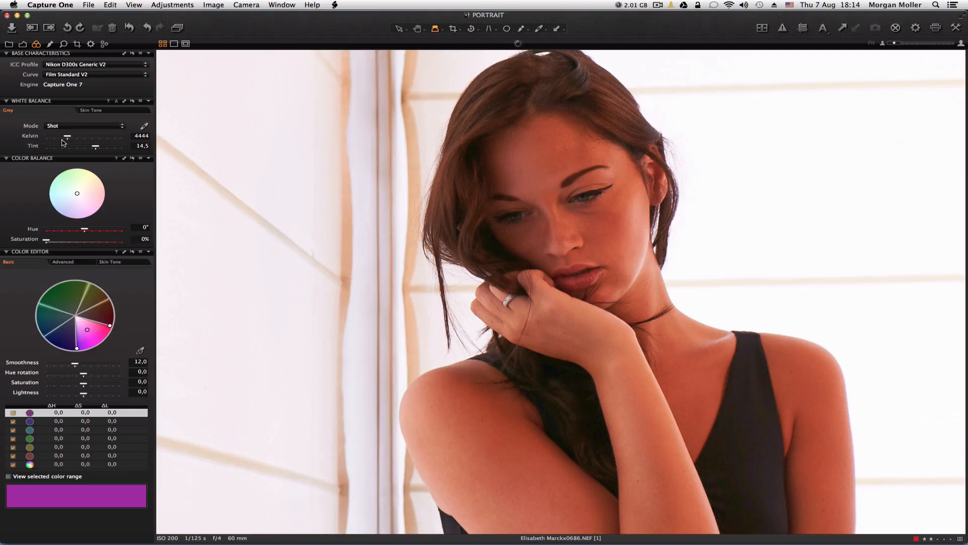
- Set the white balance temperature to 3350 Kelvin
{"action": "left_click", "coordinate": [133, 136]}
{"action": "type", "text": "3350"}
{"action": "key", "text": "Return"}
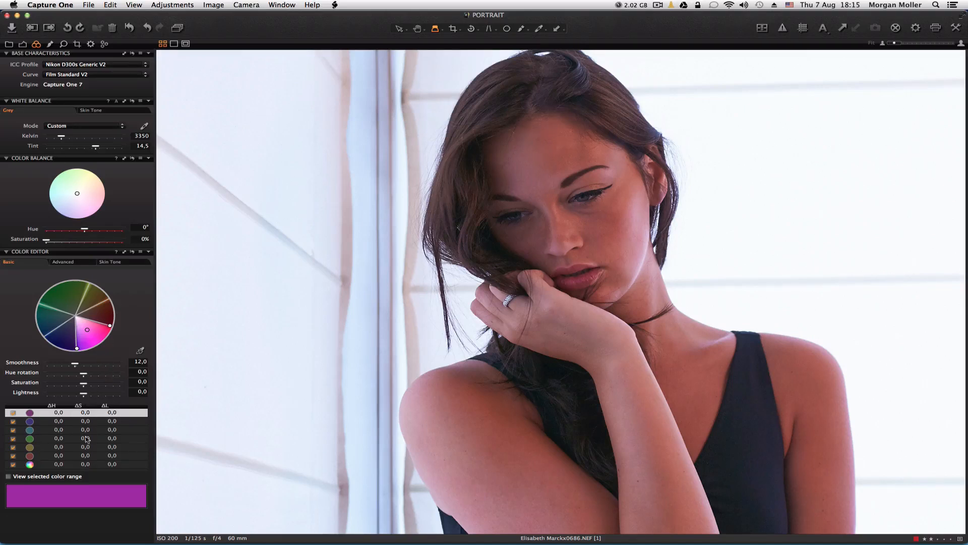
- Set the magenta range's lightness to 10 in the basic Color Editor, checking which image areas that range covers
{"action": "left_click", "coordinate": [77, 477]}
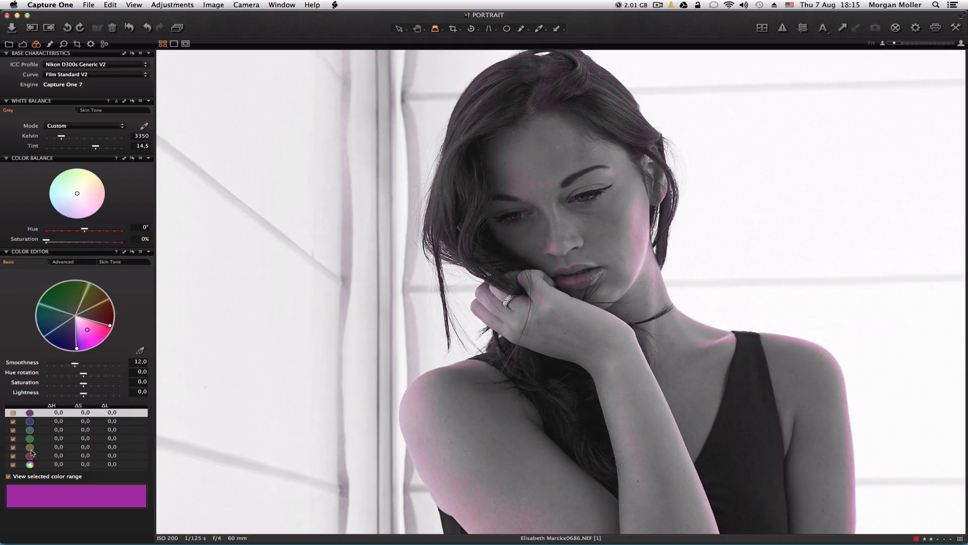
{"action": "left_click", "coordinate": [8, 476]}
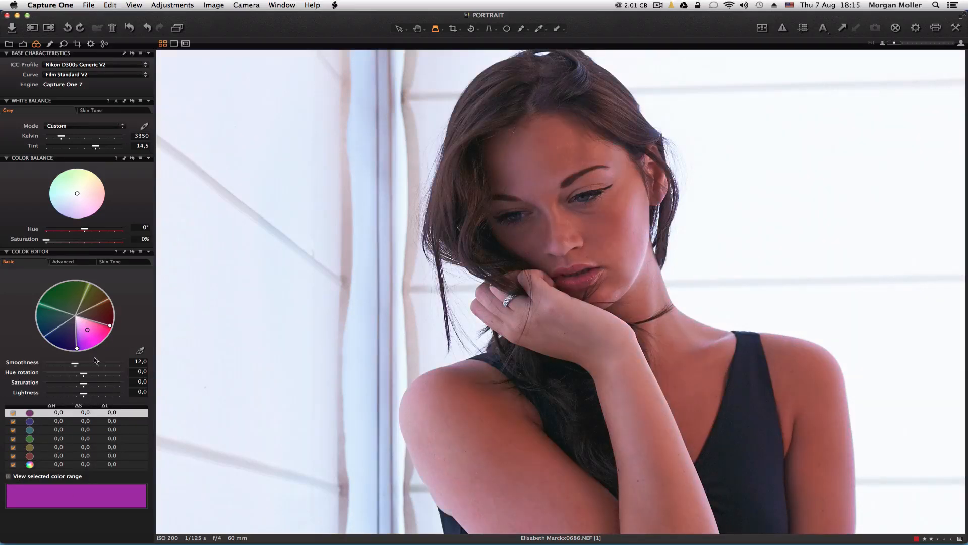
{"action": "left_click_drag", "start_coordinate": [83, 393], "coordinate": [121, 394]}
{"action": "left_click", "coordinate": [16, 478]}
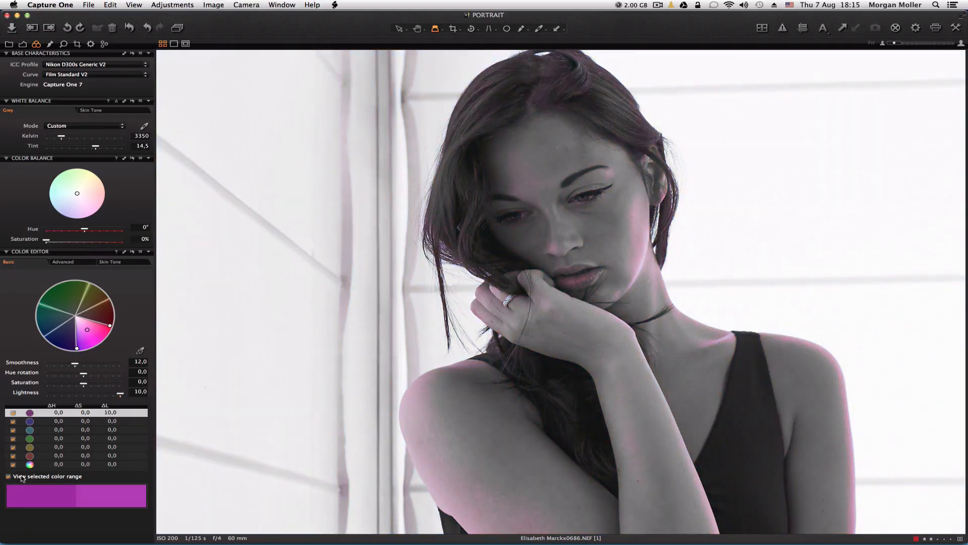
{"action": "left_click", "coordinate": [9, 476]}
{"action": "left_click", "coordinate": [44, 477]}
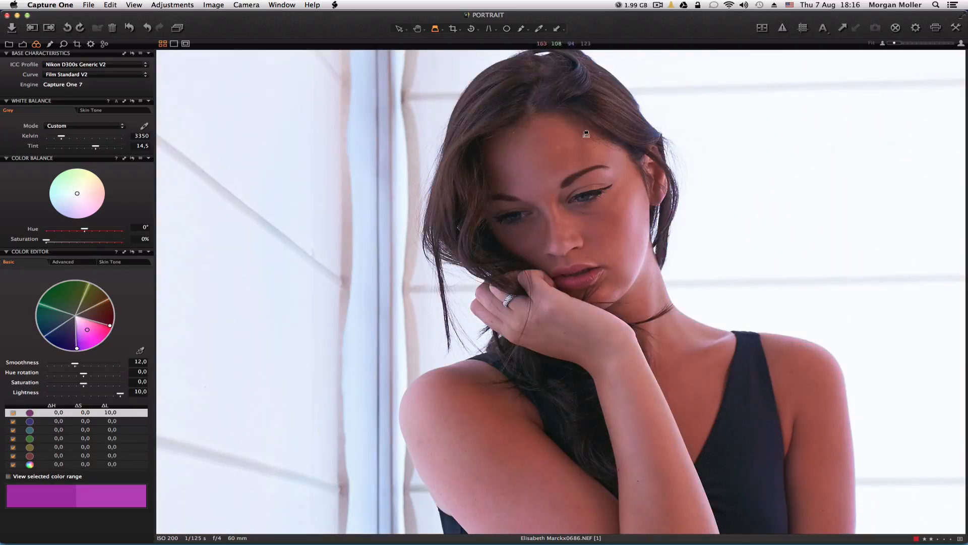
- With only the red range displayed, set its lightness to 7.8, saturation to -20.1 and smoothness to 17.9 in the Color Editor
{"action": "left_click", "coordinate": [103, 313]}
{"action": "left_click", "coordinate": [95, 299]}
{"action": "left_click", "coordinate": [101, 313]}
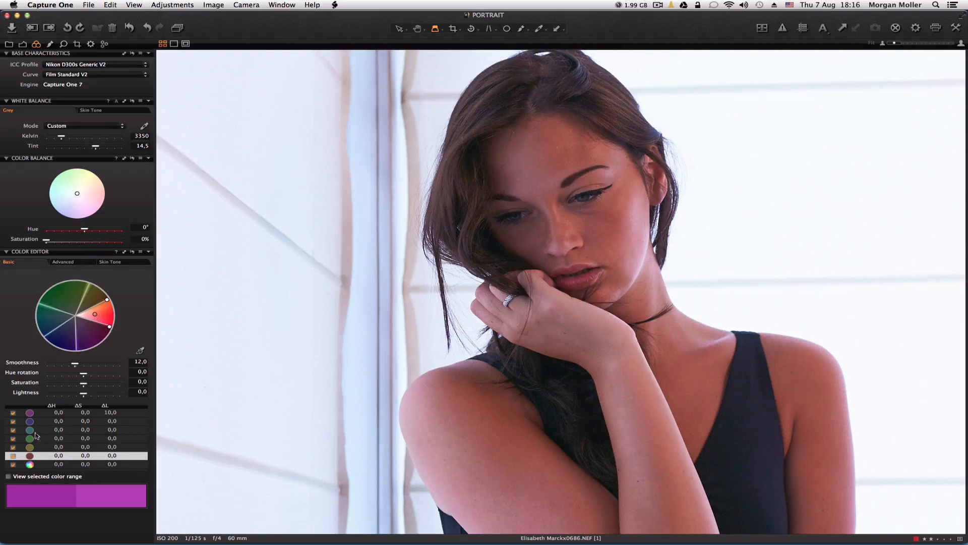
{"action": "left_click", "coordinate": [51, 477]}
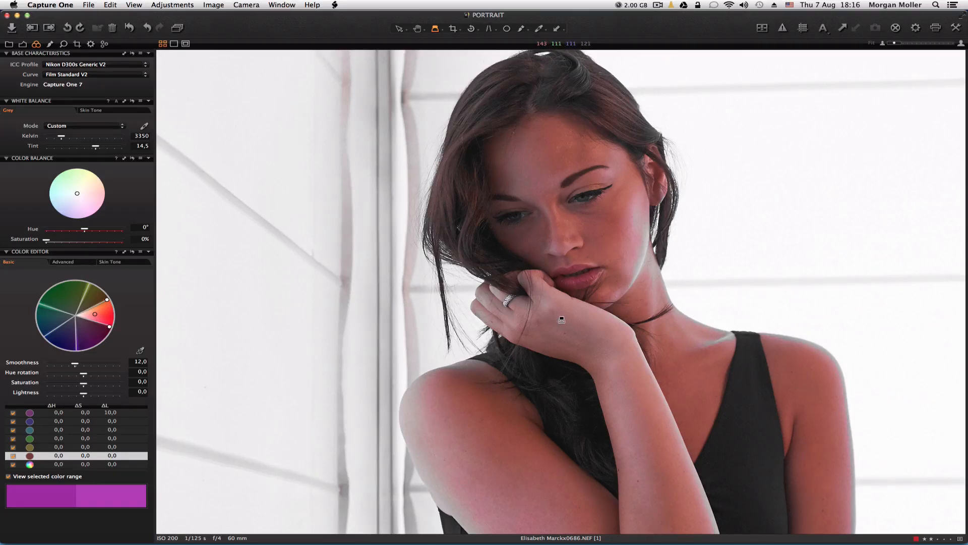
{"action": "left_click_drag", "start_coordinate": [84, 393], "coordinate": [114, 396]}
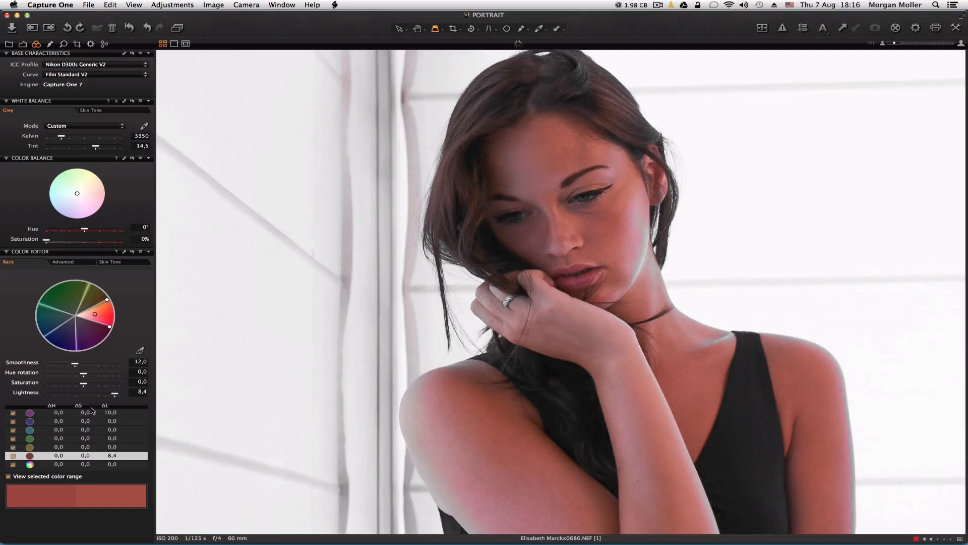
{"action": "double_click", "coordinate": [115, 394]}
{"action": "left_click_drag", "start_coordinate": [83, 393], "coordinate": [112, 398]}
{"action": "left_click_drag", "start_coordinate": [85, 386], "coordinate": [76, 390]}
{"action": "mouse_move", "coordinate": [75, 365]}
{"action": "left_mouse_down"}
{"action": "mouse_move", "coordinate": [89, 365]}
{"action": "mouse_move", "coordinate": [84, 375]}
{"action": "left_mouse_up"}
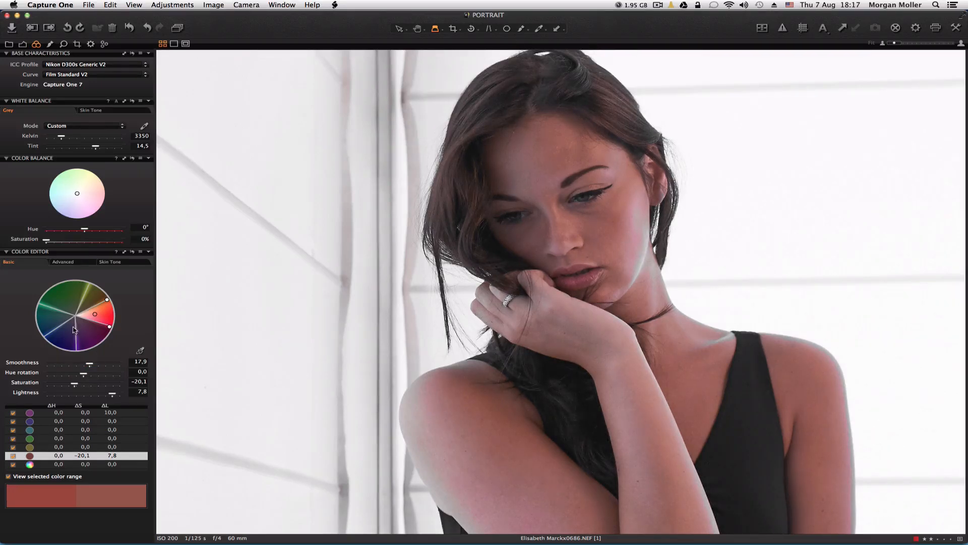
- Try lowering the magenta range's saturation to -29.5
{"action": "left_click", "coordinate": [96, 337]}
{"action": "left_click_drag", "start_coordinate": [87, 387], "coordinate": [72, 386]}
{"action": "left_click_drag", "start_coordinate": [69, 386], "coordinate": [73, 387]}
- Turn off the color range view, and step through the recent color corrections to compare, dropping the magenta saturation change but keeping the red adjustments
{"action": "left_click", "coordinate": [35, 477]}
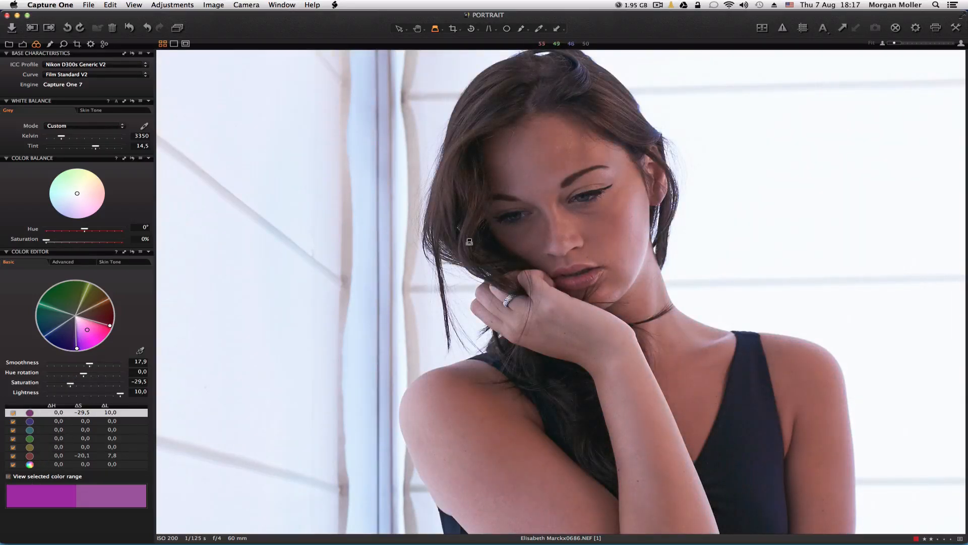
{"action": "left_click", "coordinate": [453, 182]}
{"action": "key", "text": "super+z"}
{"action": "key", "text": "super+z"}
{"action": "key", "text": "super+z"}
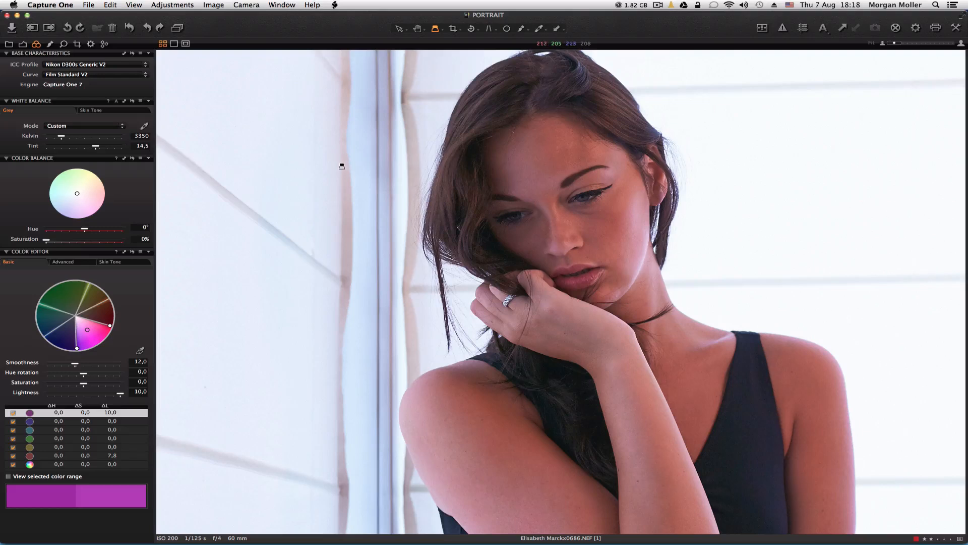
{"action": "key", "text": "super+z"}
{"action": "key", "text": "super+z"}
{"action": "key", "text": "super+z"}
{"action": "left_click", "coordinate": [109, 5]}
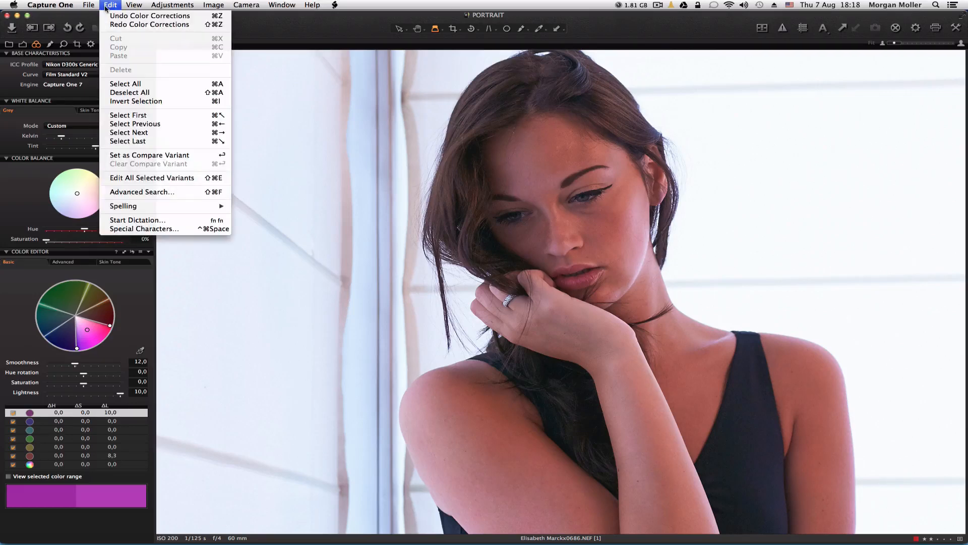
{"action": "left_click", "coordinate": [104, 15]}
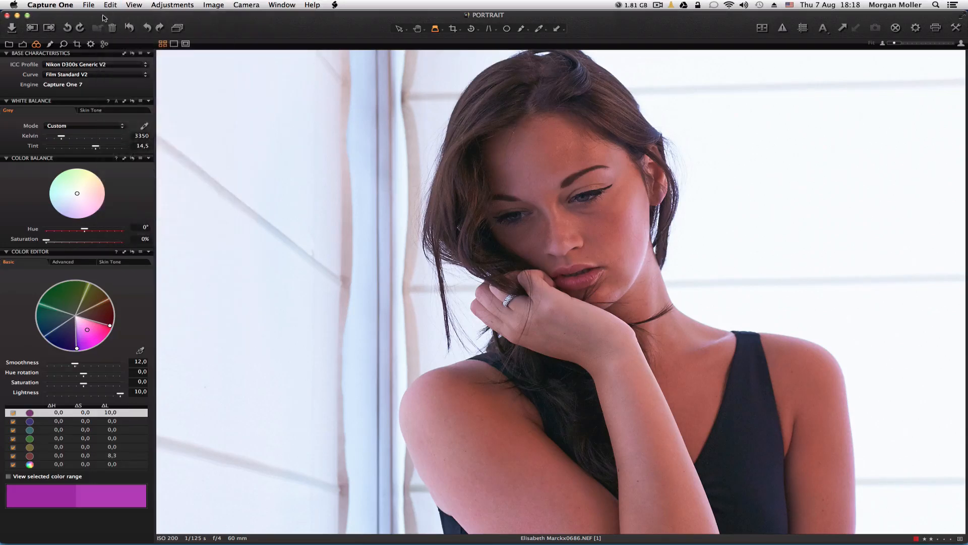
{"action": "key", "text": "super+z"}
{"action": "key", "text": "super+z"}
- Inspect the eye and lips up close, sample the lip color for the Color Editor, and set the red range's saturation to -19.7
{"action": "left_click", "coordinate": [584, 193]}
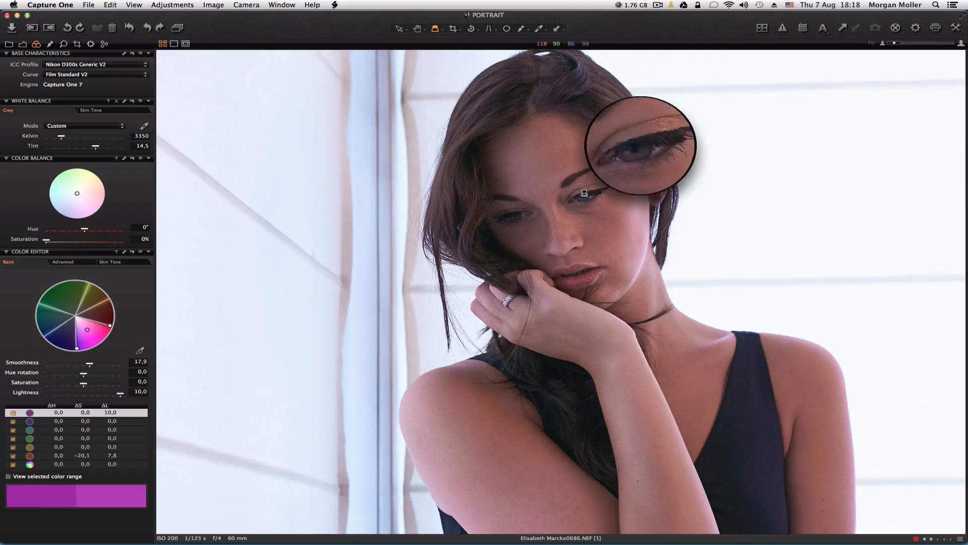
{"action": "left_click_drag", "start_coordinate": [584, 194], "coordinate": [570, 278]}
{"action": "left_click", "coordinate": [141, 350]}
{"action": "left_click", "coordinate": [584, 278]}
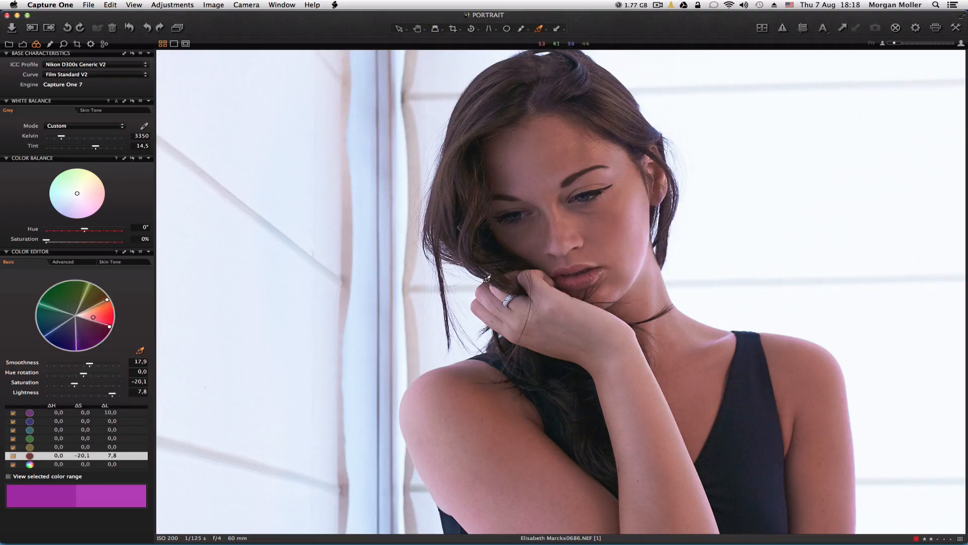
{"action": "left_click_drag", "start_coordinate": [74, 386], "coordinate": [75, 386]}
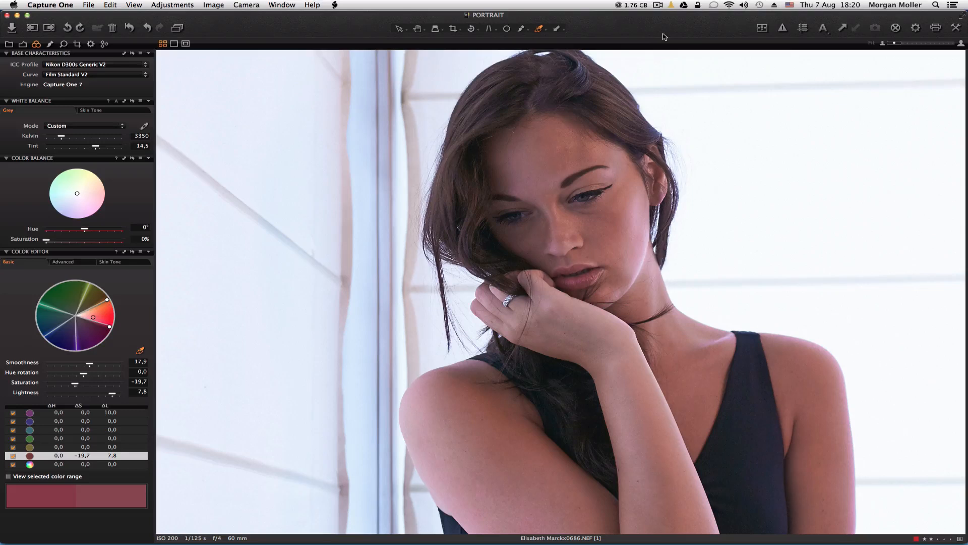
- Open the local adjustment tools and expand the adjustments clipboard
{"action": "left_click", "coordinate": [51, 45]}
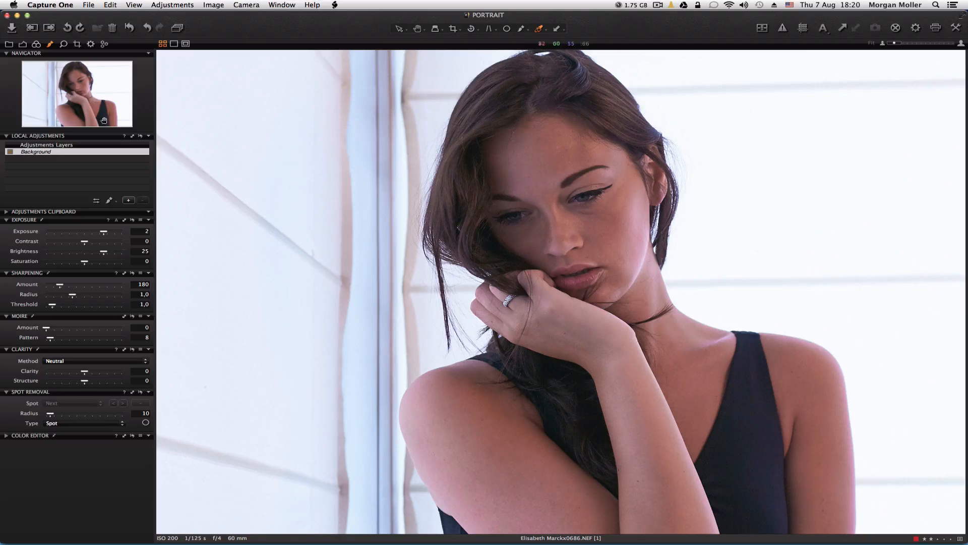
{"action": "left_click", "coordinate": [7, 212]}
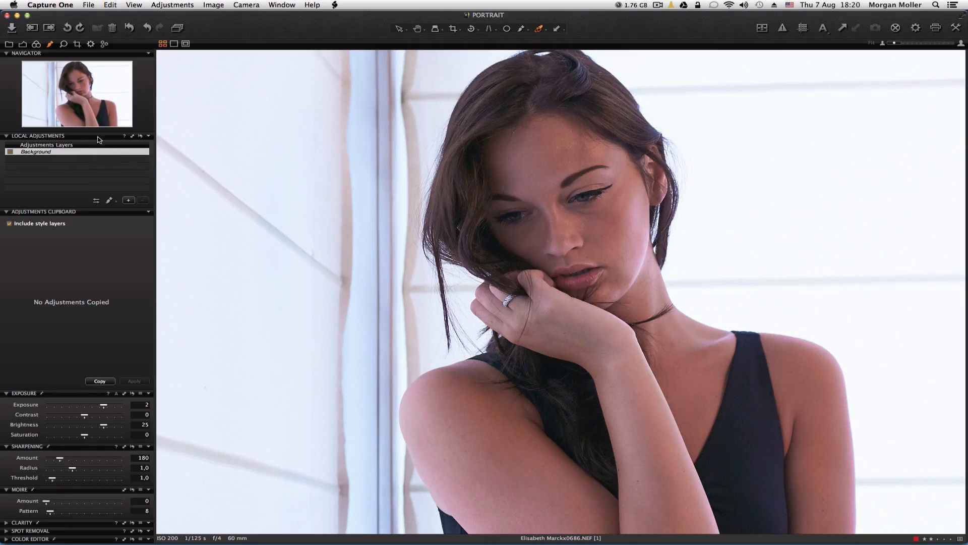
{"action": "left_click_drag", "start_coordinate": [97, 134], "coordinate": [96, 137]}
- Activate spot removal with type Spot for retouching the face at 100%
{"action": "left_click_drag", "start_coordinate": [903, 46], "coordinate": [920, 45]}
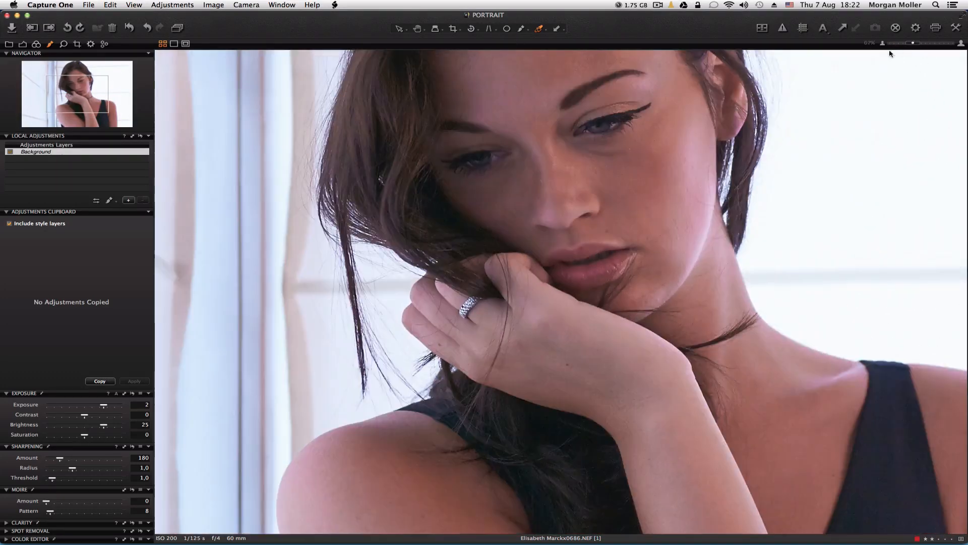
{"action": "left_click", "coordinate": [922, 44]}
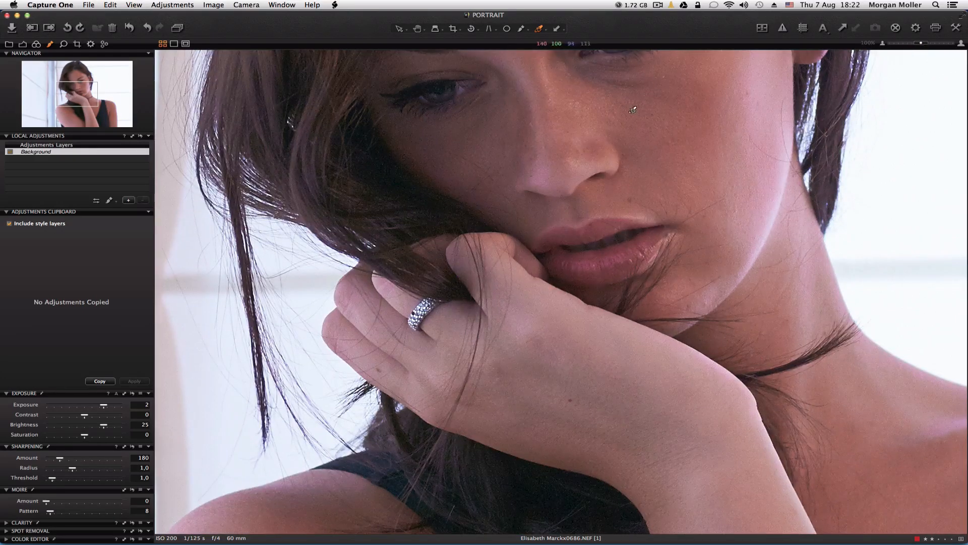
{"action": "left_click_drag", "start_coordinate": [628, 105], "coordinate": [556, 291]}
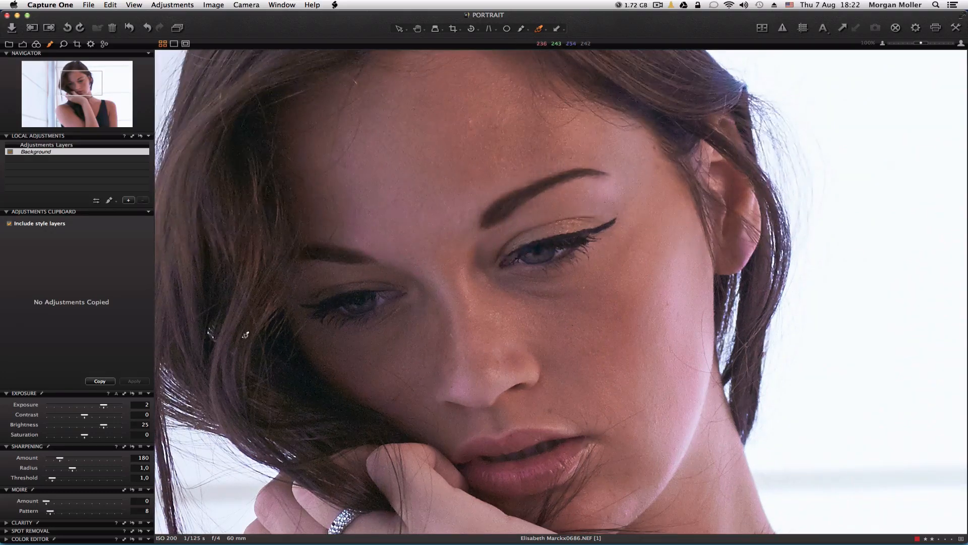
{"action": "left_click", "coordinate": [20, 530]}
{"action": "left_click", "coordinate": [83, 528]}
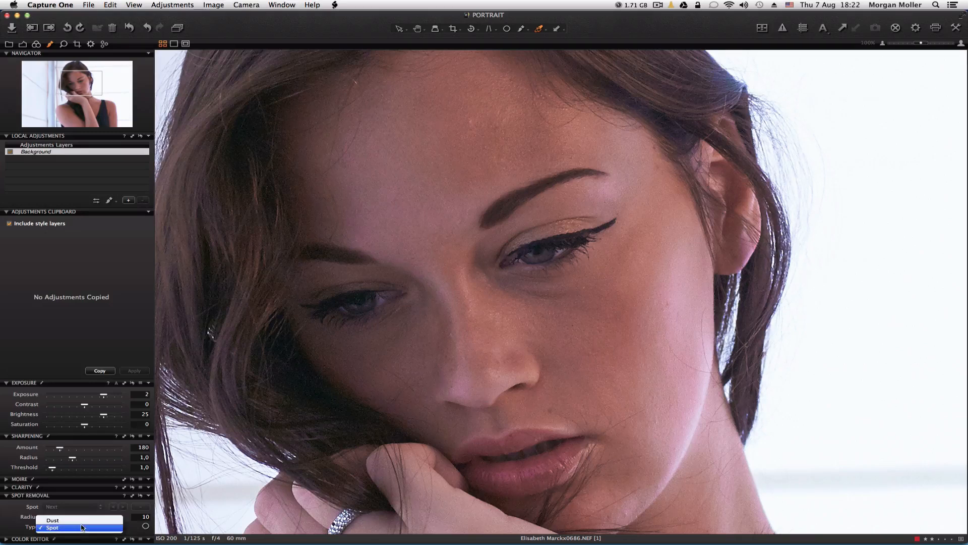
{"action": "left_click", "coordinate": [82, 527]}
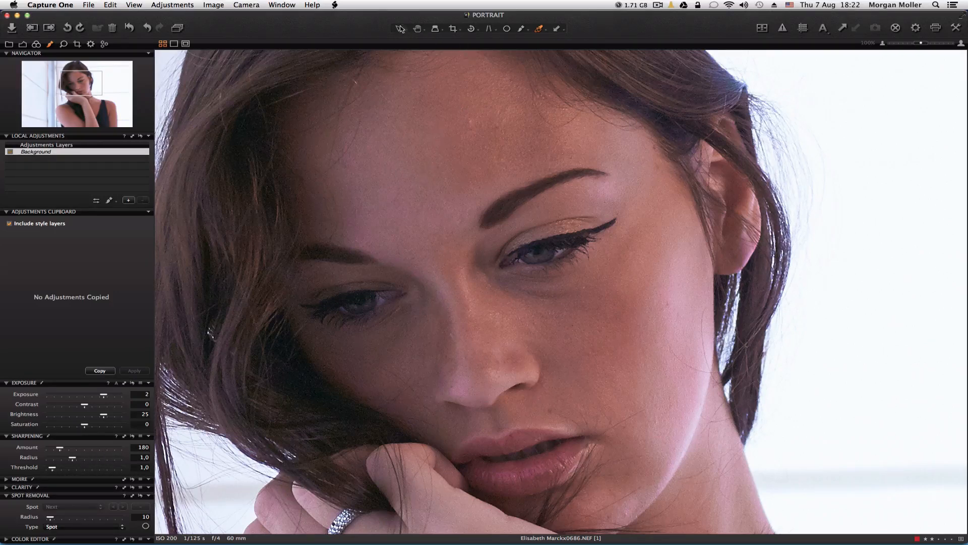
{"action": "left_click", "coordinate": [508, 30]}
{"action": "left_click_drag", "start_coordinate": [454, 135], "coordinate": [454, 212]}
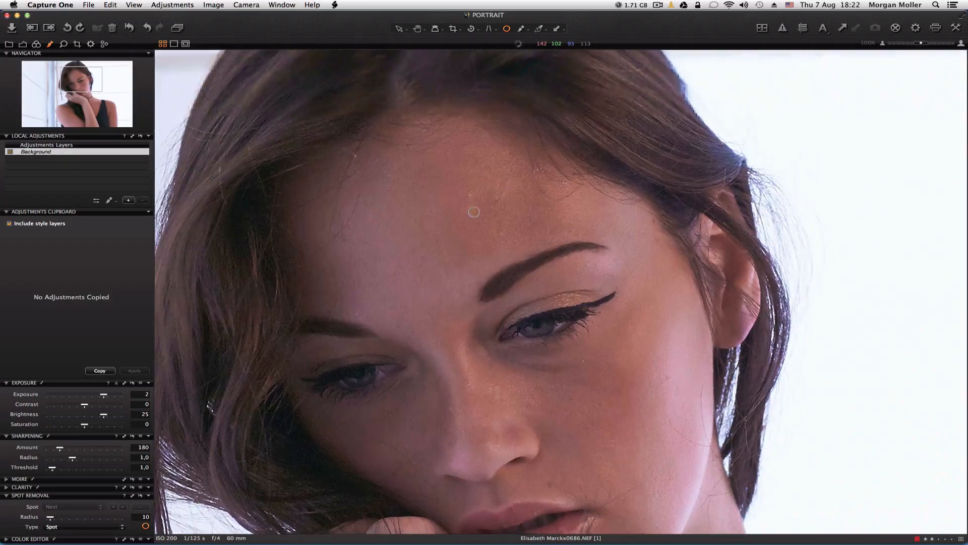
- Cover the blemishes on the forehead above the fully lit eyebrow with six removal spots, adjusting the radius up to about 17
{"action": "key", "text": "bracketright"}
{"action": "key", "text": "bracketright"}
{"action": "left_click", "coordinate": [472, 191]}
{"action": "left_click", "coordinate": [470, 204]}
{"action": "key", "text": "bracketleft"}
{"action": "left_click", "coordinate": [485, 221]}
{"action": "key", "text": "bracketright"}
{"action": "key", "text": "bracketright"}
{"action": "key", "text": "bracketright"}
{"action": "left_click", "coordinate": [502, 234]}
{"action": "left_click", "coordinate": [494, 202]}
{"action": "left_click", "coordinate": [500, 188]}
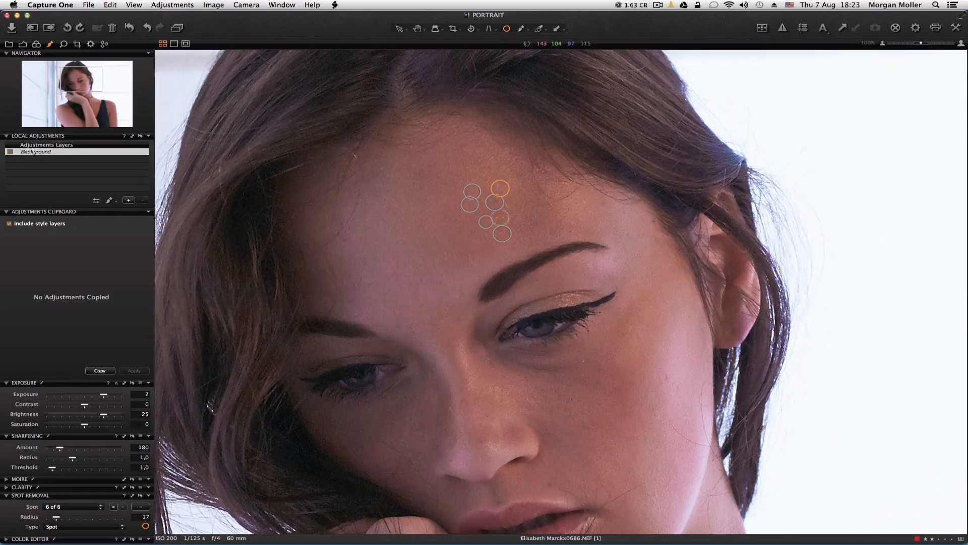
- Remove the blemishes on the mid-forehead, between the eyebrows and above the shaded eyebrow, adapting the spot radius to each
{"action": "key", "text": "bracketleft"}
{"action": "key", "text": "bracketleft"}
{"action": "key", "text": "bracketleft"}
{"action": "key", "text": "bracketright"}
{"action": "left_click", "coordinate": [364, 264]}
{"action": "key", "text": "bracketright"}
{"action": "left_click", "coordinate": [459, 294]}
{"action": "left_click", "coordinate": [467, 286]}
{"action": "left_click", "coordinate": [446, 282]}
{"action": "left_click", "coordinate": [445, 251]}
{"action": "left_click", "coordinate": [435, 236]}
- Remove the blemishes on the temple, under the eyes and along the nose bridge with smaller spots of radius about 13 to 15
{"action": "key", "text": "bracketleft"}
{"action": "left_click", "coordinate": [640, 255]}
{"action": "left_click", "coordinate": [582, 360]}
{"action": "left_click", "coordinate": [452, 408]}
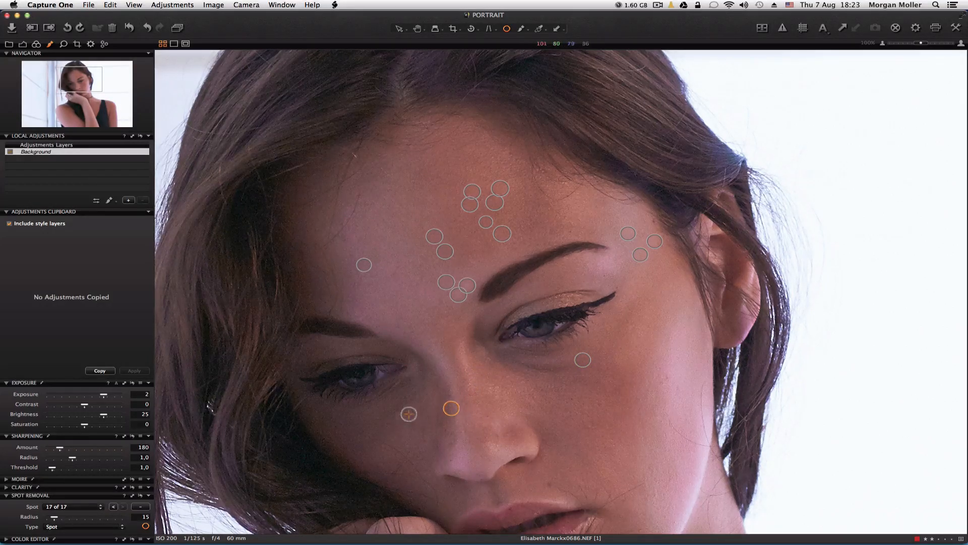
{"action": "left_click", "coordinate": [408, 399]}
{"action": "left_click", "coordinate": [469, 372]}
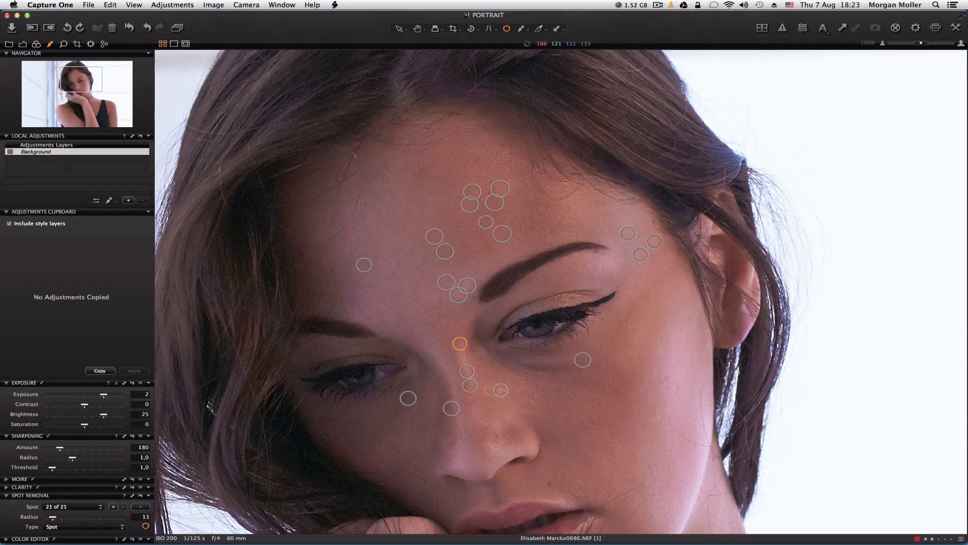
- Remove the blemishes on the lower nose and the lit cheek with spots of radius 13
{"action": "left_click", "coordinate": [500, 401]}
{"action": "left_click", "coordinate": [497, 436]}
{"action": "left_click", "coordinate": [451, 444]}
{"action": "left_click", "coordinate": [602, 415]}
{"action": "left_click", "coordinate": [589, 427]}
{"action": "left_click", "coordinate": [573, 401]}
{"action": "left_click", "coordinate": [601, 404]}
{"action": "left_click", "coordinate": [607, 428]}
- Remove the blemishes above the upper lip and along the chin and jaw with spots of radius 13
{"action": "left_click_drag", "start_coordinate": [607, 428], "coordinate": [549, 489]}
{"action": "key", "text": "space"}
{"action": "left_click_drag", "start_coordinate": [580, 471], "coordinate": [575, 320]}
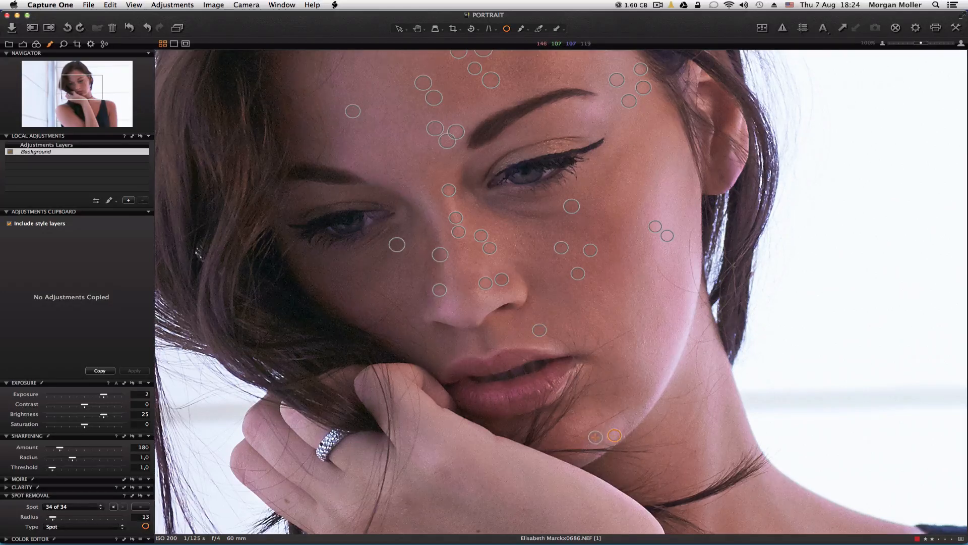
{"action": "left_click", "coordinate": [619, 397]}
{"action": "left_click", "coordinate": [636, 385]}
- Try a spot on the cheek and delete it, and select spot 19 from the spot list before returning to Next
{"action": "mouse_move", "coordinate": [625, 208]}
{"action": "left_mouse_down"}
{"action": "mouse_move", "coordinate": [635, 181]}
{"action": "mouse_move", "coordinate": [618, 197]}
{"action": "left_mouse_up"}
{"action": "left_click", "coordinate": [141, 507]}
{"action": "left_click", "coordinate": [95, 508]}
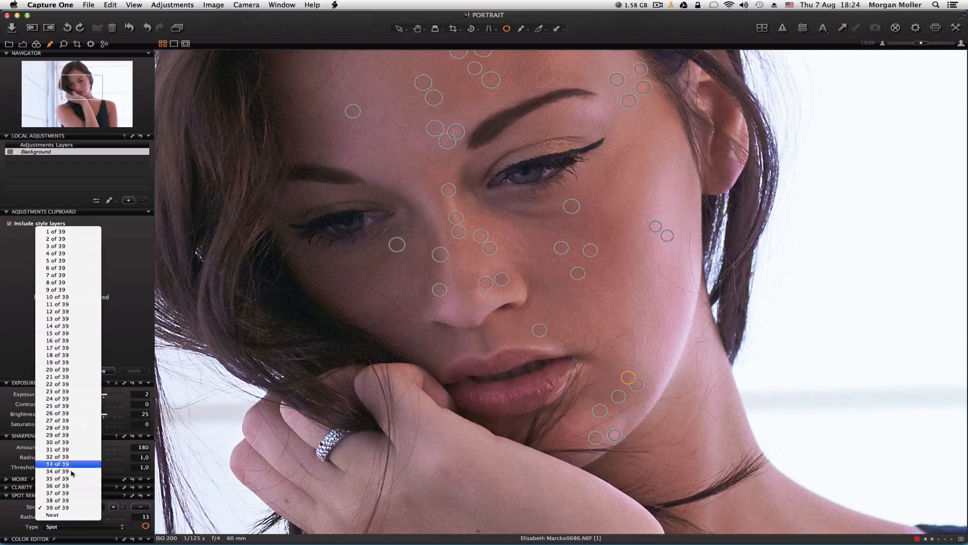
{"action": "left_click", "coordinate": [67, 363]}
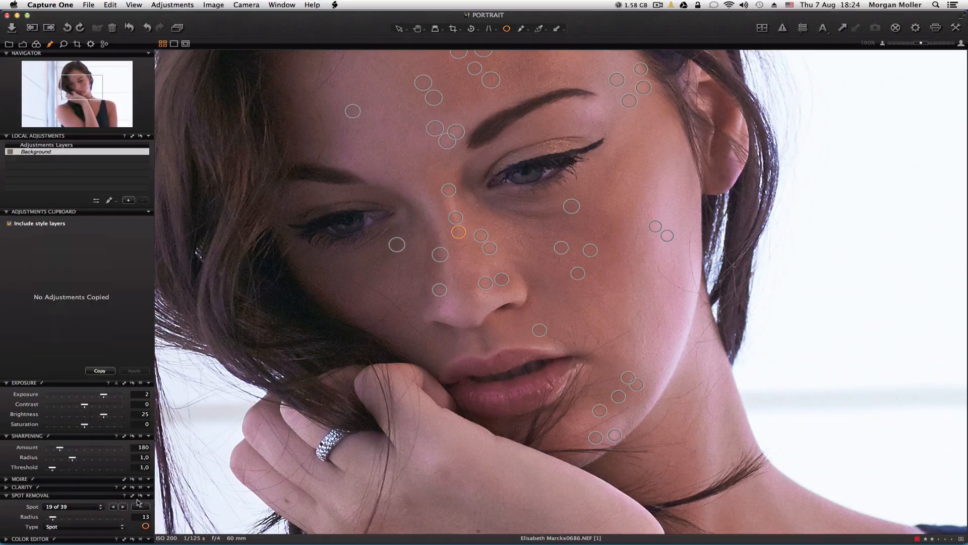
{"action": "left_click", "coordinate": [94, 507]}
{"action": "mouse_move", "coordinate": [88, 537]}
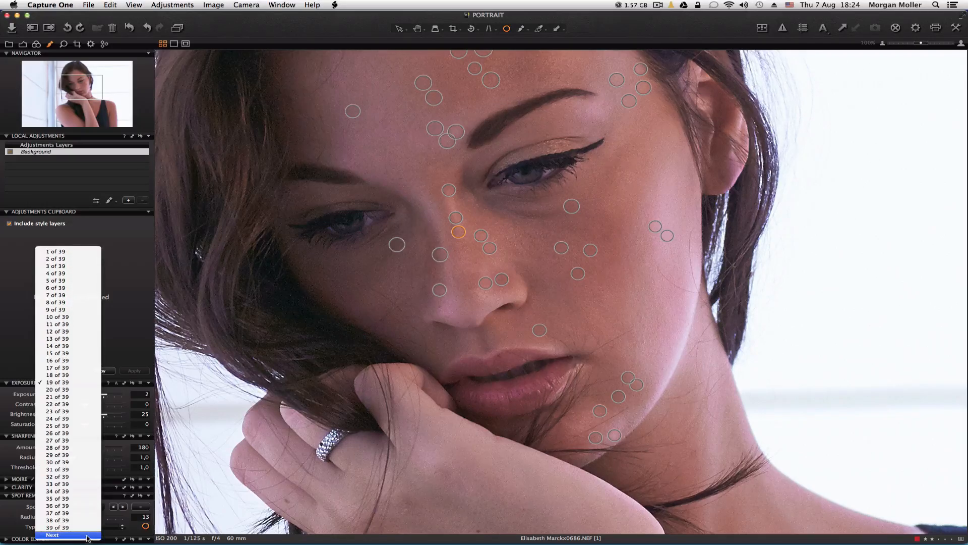
{"action": "left_click", "coordinate": [86, 537]}
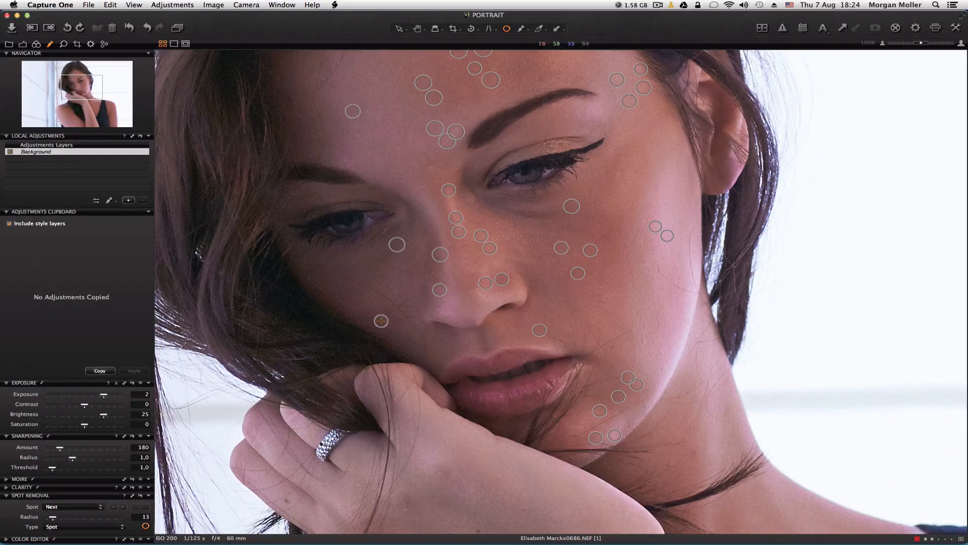
- Remove the remaining blemishes on the nose, cheek, jaw, neck and beside the inner eyebrow with spots of radius about 13 to 16
{"action": "left_click", "coordinate": [439, 308]}
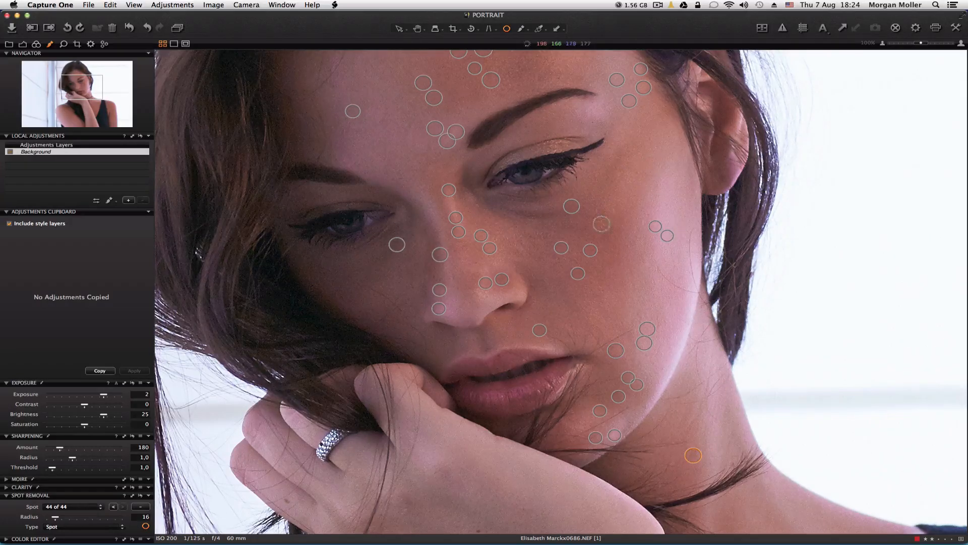
{"action": "left_click", "coordinate": [521, 245]}
{"action": "left_click", "coordinate": [435, 276]}
{"action": "left_click", "coordinate": [397, 177]}
- Remove the marks on the back of the hand with spots of radius 13, and leave spot removal to review the retouched face
{"action": "key", "text": "space"}
{"action": "left_click_drag", "start_coordinate": [621, 340], "coordinate": [611, 176]}
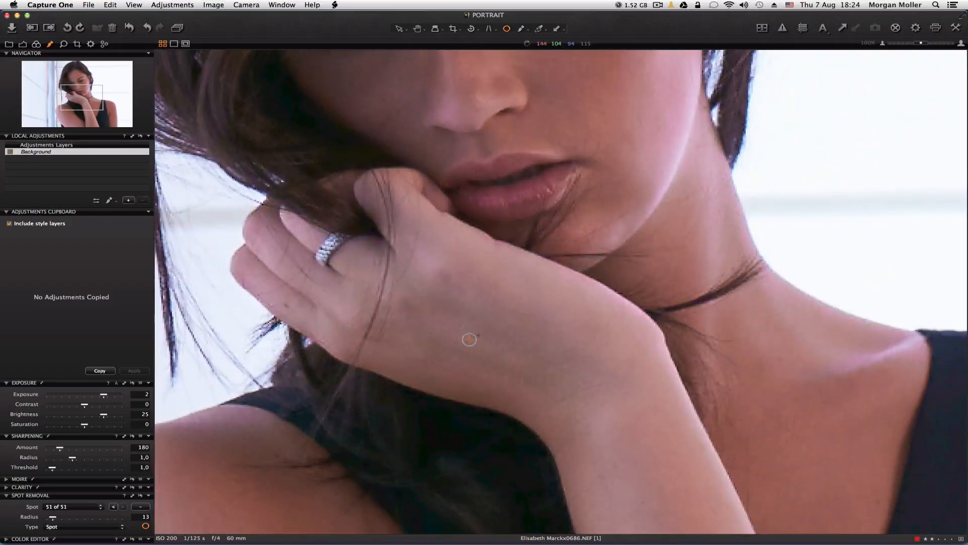
{"action": "left_click", "coordinate": [405, 317]}
{"action": "key", "text": "space"}
{"action": "left_click_drag", "start_coordinate": [639, 438], "coordinate": [508, 232]}
{"action": "left_click_drag", "start_coordinate": [95, 112], "coordinate": [77, 78]}
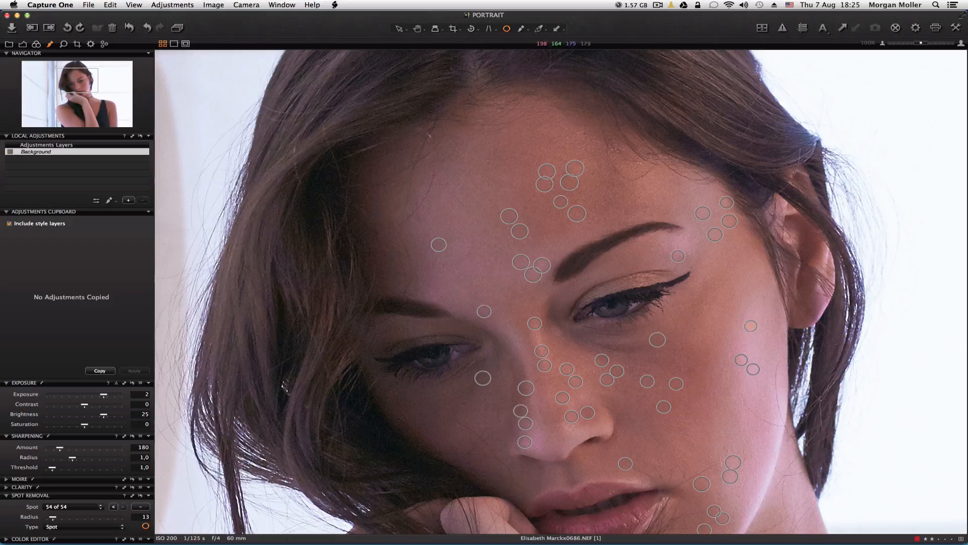
{"action": "left_click", "coordinate": [399, 30]}
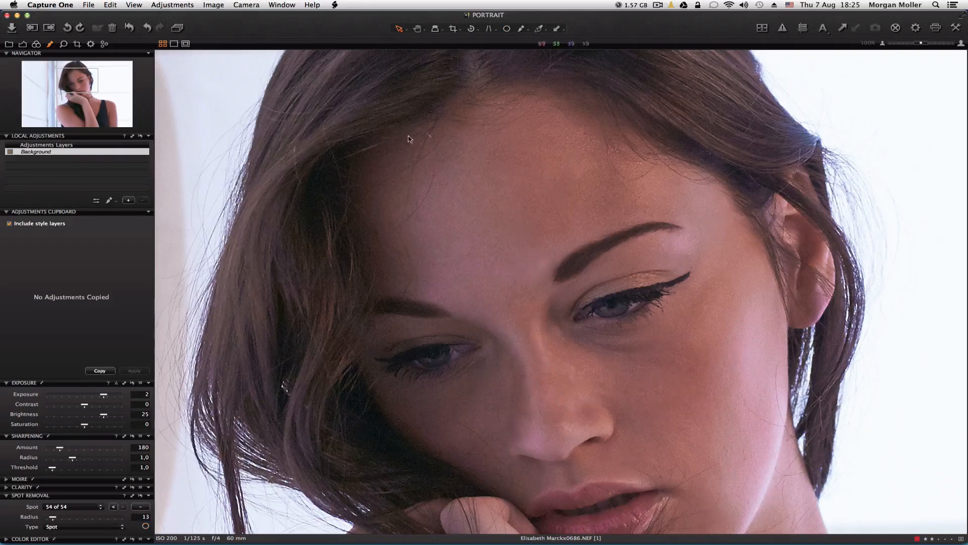
{"action": "left_click_drag", "start_coordinate": [590, 358], "coordinate": [540, 303]}
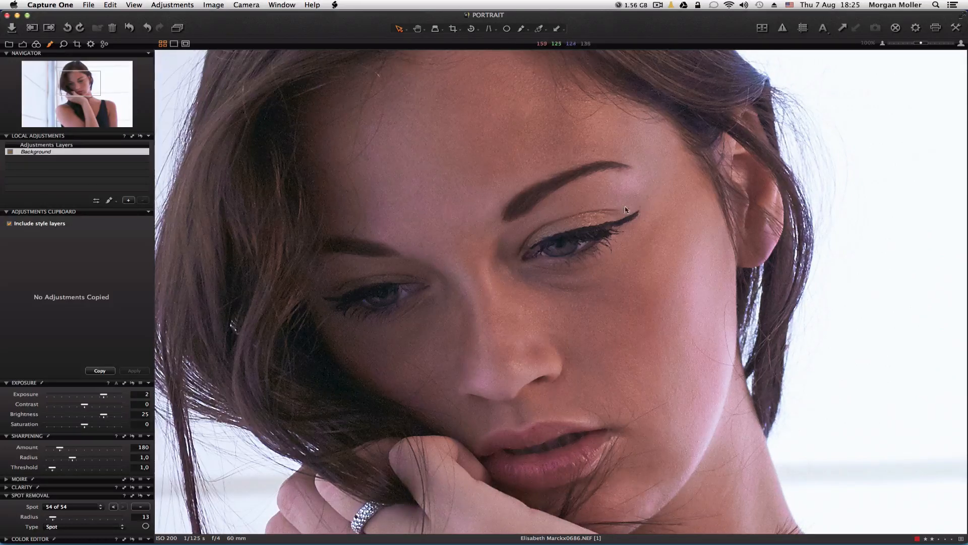
- Add a local adjustment layer named Dodge and choose the mask brush for painting on the face
{"action": "left_click", "coordinate": [129, 201]}
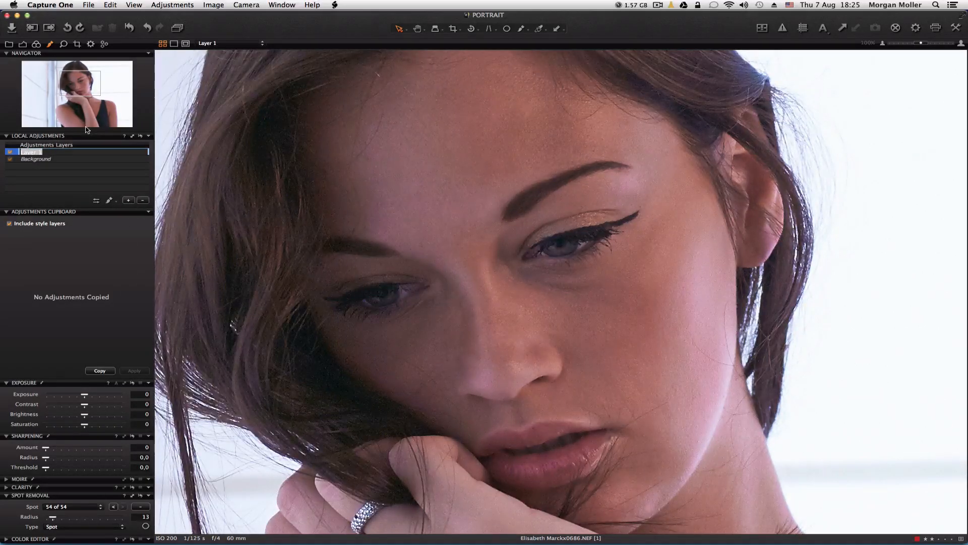
{"action": "type", "text": "Dodge"}
{"action": "key", "text": "Return"}
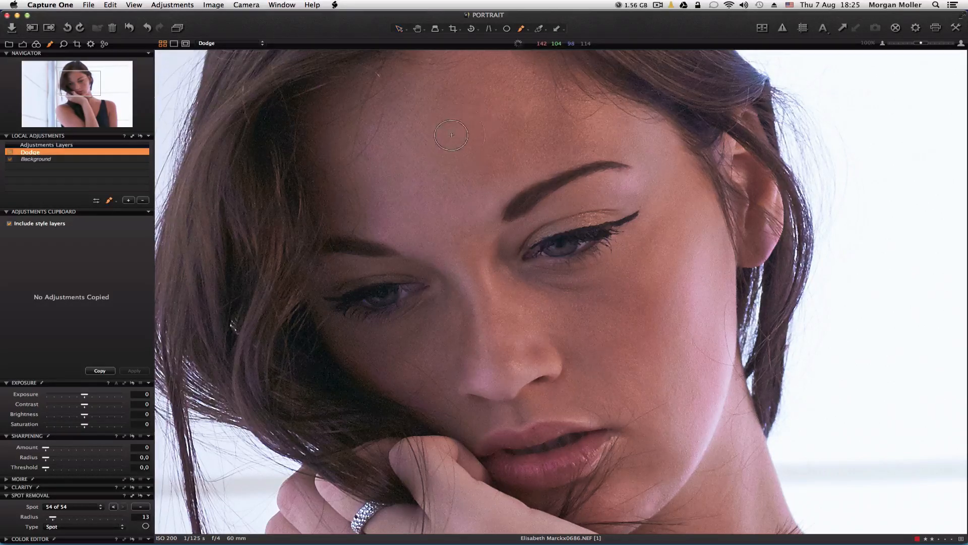
{"action": "left_click", "coordinate": [521, 28]}
{"action": "left_click_drag", "start_coordinate": [474, 150], "coordinate": [484, 186]}
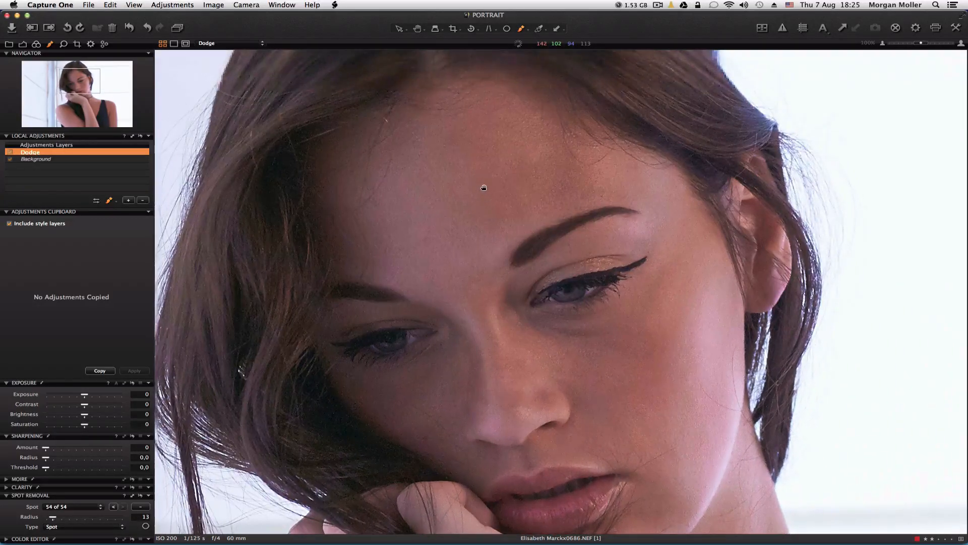
- Inspect the mask brush's size, hardness, opacity, pen pressure and auto mask settings, and look over the face
{"action": "right_click", "coordinate": [476, 145]}
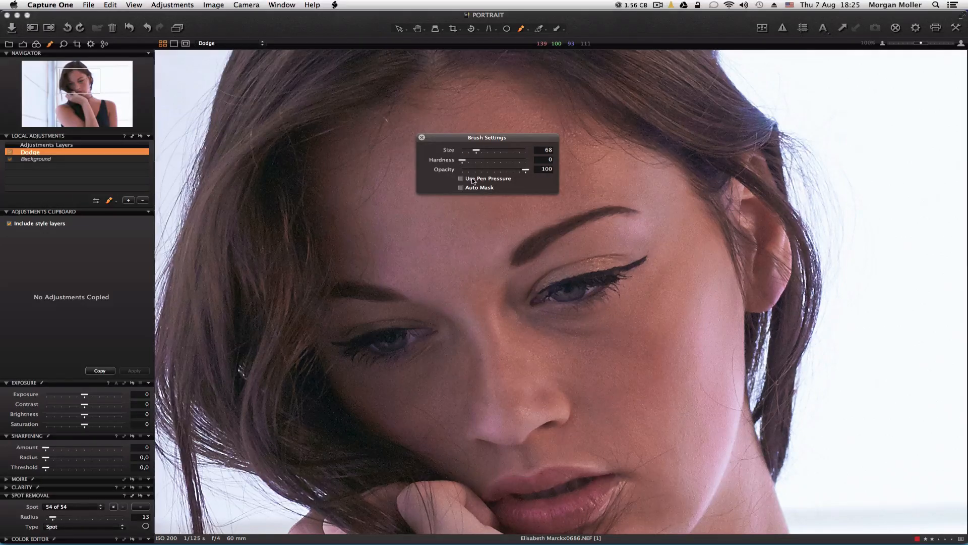
{"action": "right_click", "coordinate": [454, 174]}
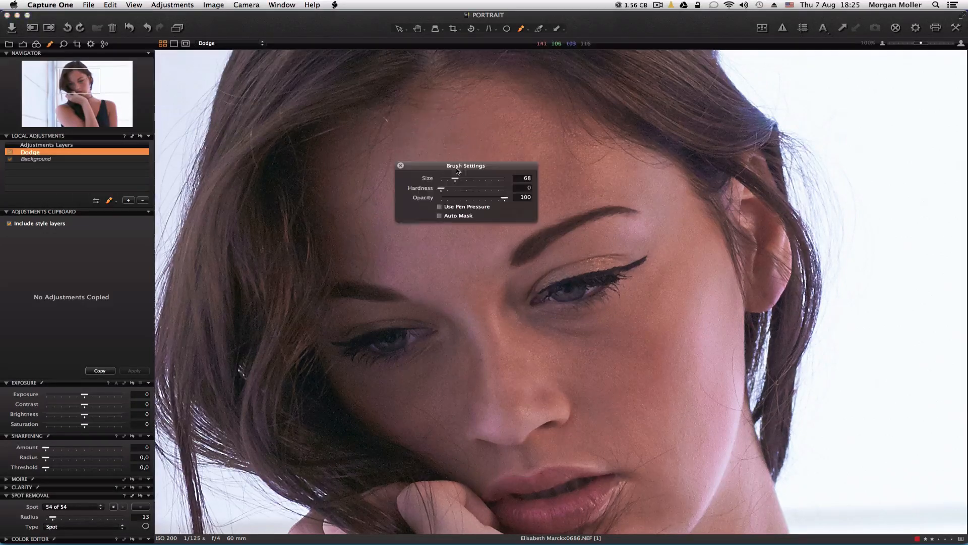
{"action": "right_click", "coordinate": [472, 172]}
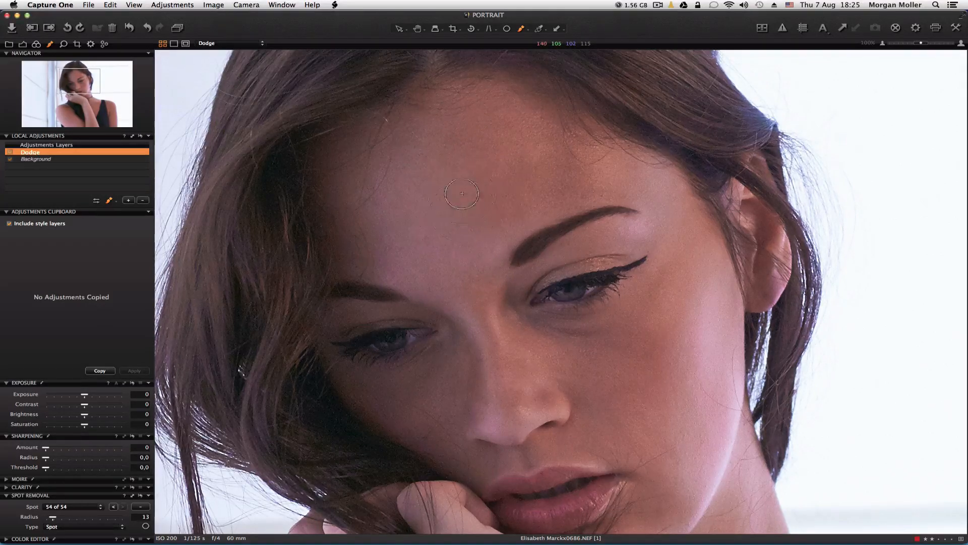
{"action": "right_click", "coordinate": [462, 182]}
{"action": "left_click_drag", "start_coordinate": [486, 272], "coordinate": [486, 218]}
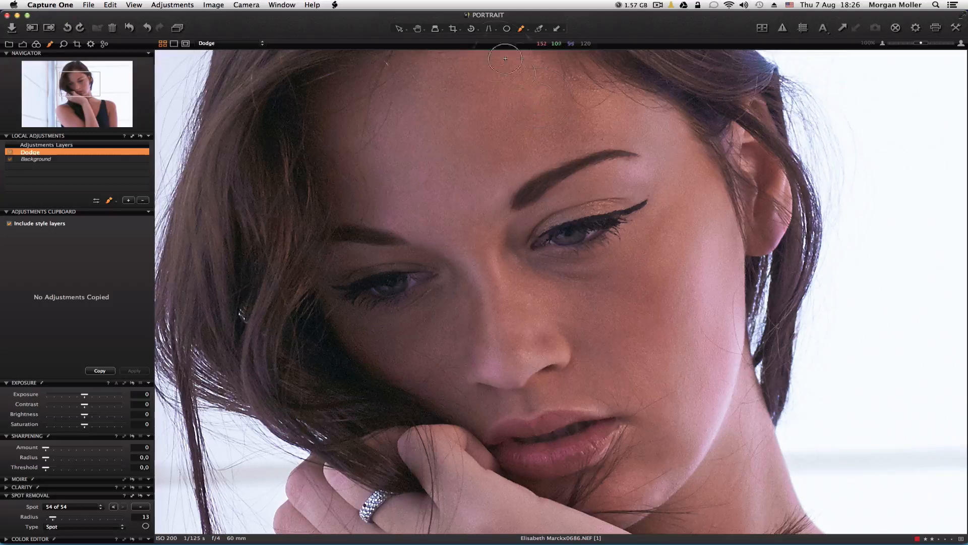
{"action": "mouse_move", "coordinate": [671, 151]}
{"action": "left_mouse_down"}
{"action": "mouse_move", "coordinate": [655, 155]}
{"action": "mouse_move", "coordinate": [688, 194]}
{"action": "mouse_move", "coordinate": [641, 145]}
{"action": "mouse_move", "coordinate": [646, 153]}
{"action": "mouse_move", "coordinate": [634, 156]}
{"action": "mouse_move", "coordinate": [651, 151]}
{"action": "left_mouse_up"}
- Paint the Dodge mask with a large soft brush over the hair-side half of the forehead down to between the eyebrows
{"action": "left_click", "coordinate": [882, 43]}
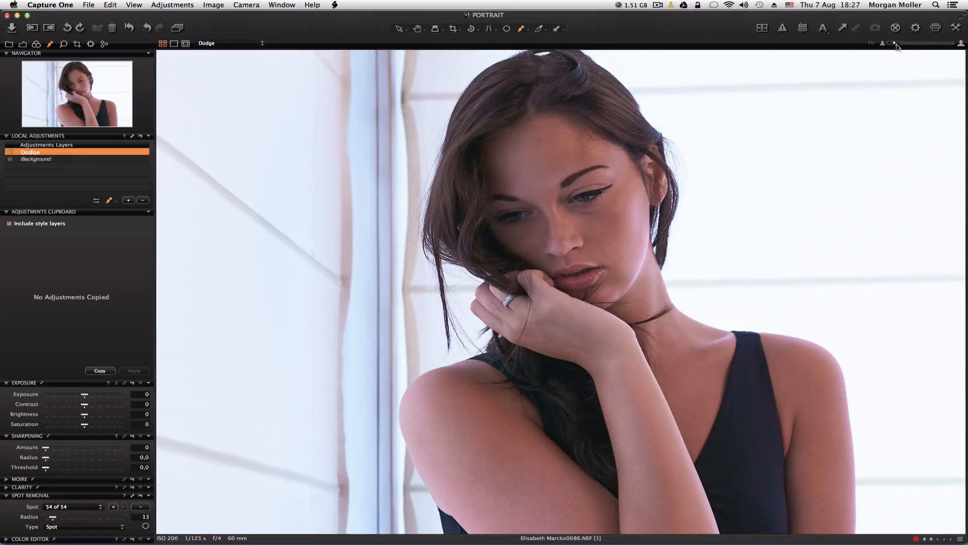
{"action": "left_click_drag", "start_coordinate": [905, 41], "coordinate": [913, 43]}
{"action": "left_click_drag", "start_coordinate": [601, 155], "coordinate": [515, 282]}
{"action": "right_click", "coordinate": [495, 198]}
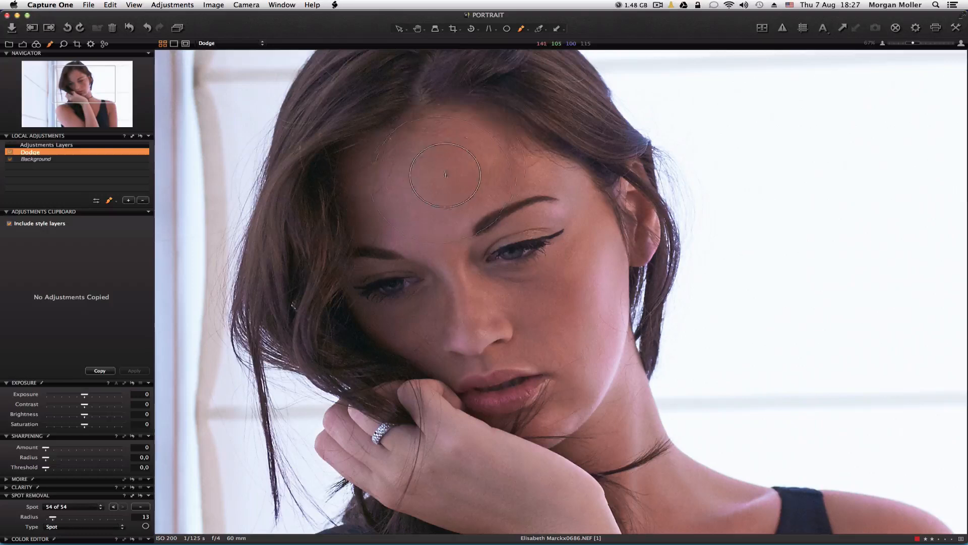
{"action": "mouse_move", "coordinate": [430, 139]}
{"action": "left_mouse_down"}
{"action": "mouse_move", "coordinate": [394, 166]}
{"action": "mouse_move", "coordinate": [382, 194]}
{"action": "mouse_move", "coordinate": [393, 219]}
{"action": "mouse_move", "coordinate": [440, 239]}
{"action": "mouse_move", "coordinate": [411, 144]}
{"action": "mouse_move", "coordinate": [436, 196]}
{"action": "left_mouse_up"}
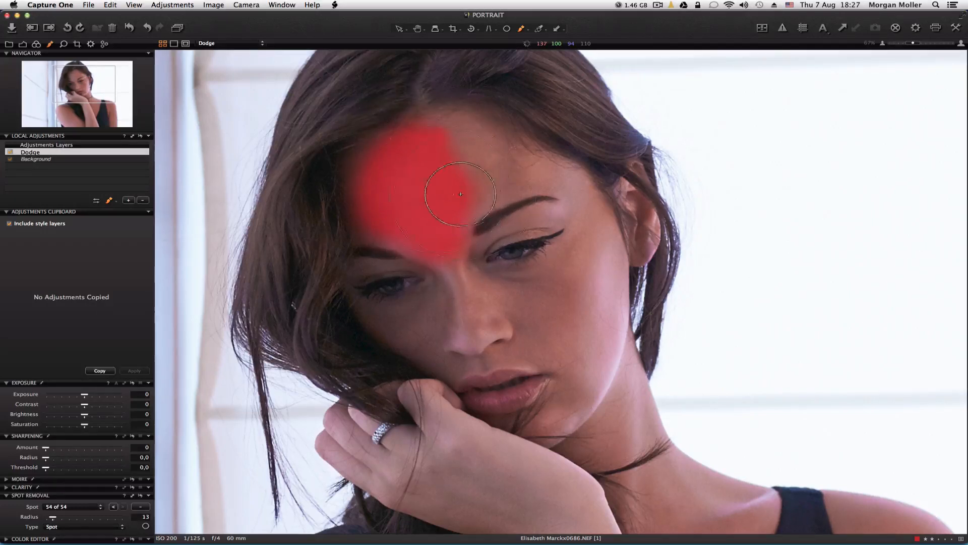
- Paint a straight mask stroke down the bridge of the nose with a smaller brush
{"action": "key", "text": "bracketleft"}
{"action": "key", "text": "bracketleft"}
{"action": "key", "text": "bracketleft"}
{"action": "key", "text": "bracketleft"}
{"action": "key", "text": "bracketleft"}
{"action": "key", "text": "bracketleft"}
{"action": "key", "text": "bracketleft"}
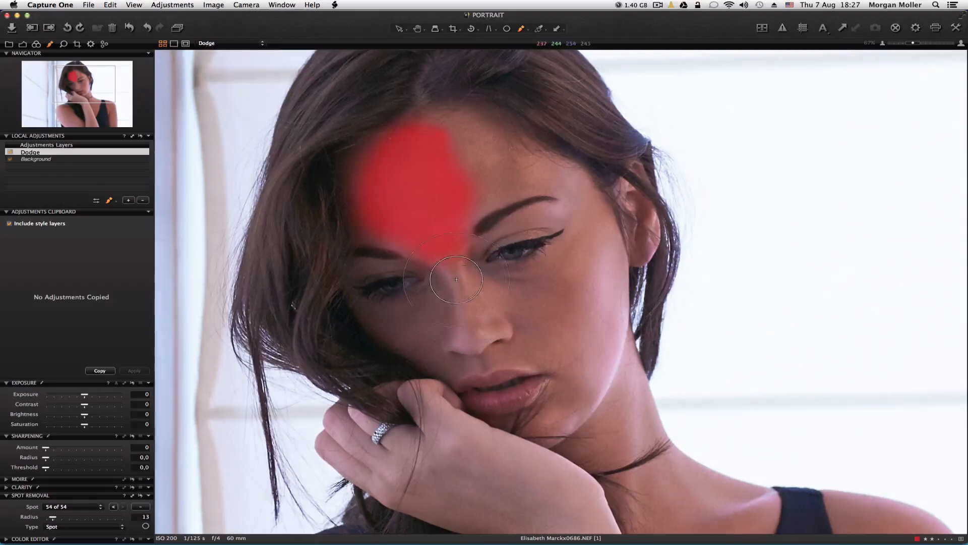
{"action": "left_click", "coordinate": [445, 271]}
{"action": "left_click", "coordinate": [463, 331], "text": "shift"}
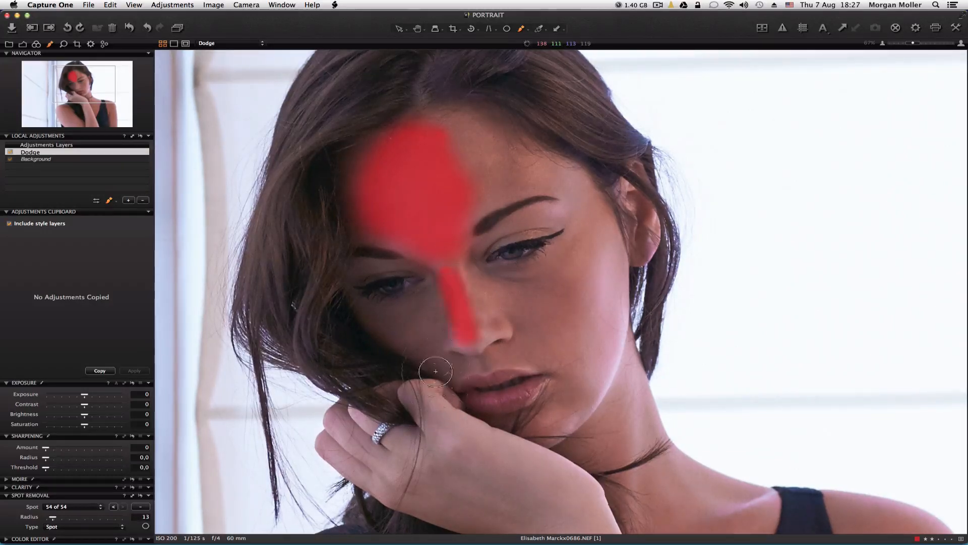
- Paint the mask on the cheek beside the nose, along the outer cheek toward the jaw, and on the temple beside the eyebrow
{"action": "left_click", "coordinate": [432, 311]}
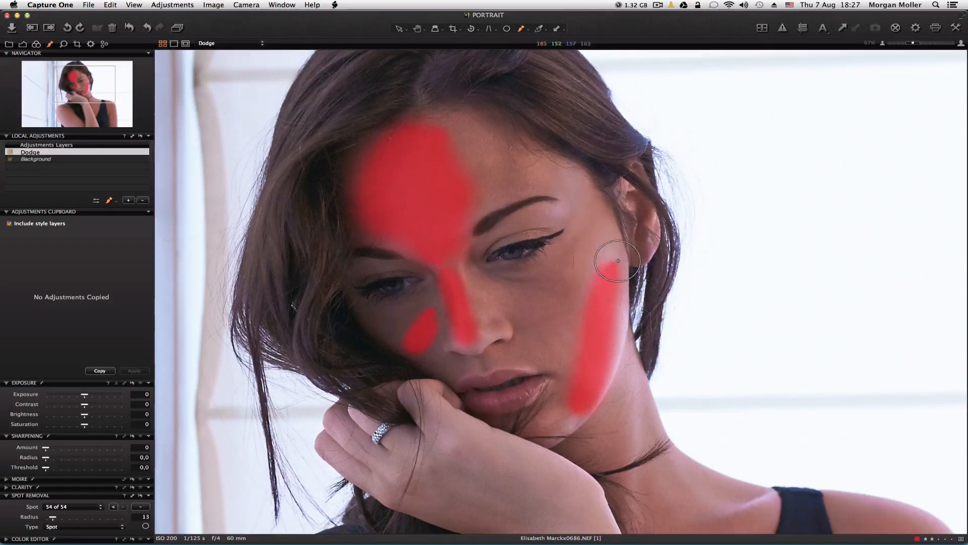
{"action": "left_click", "coordinate": [588, 206]}
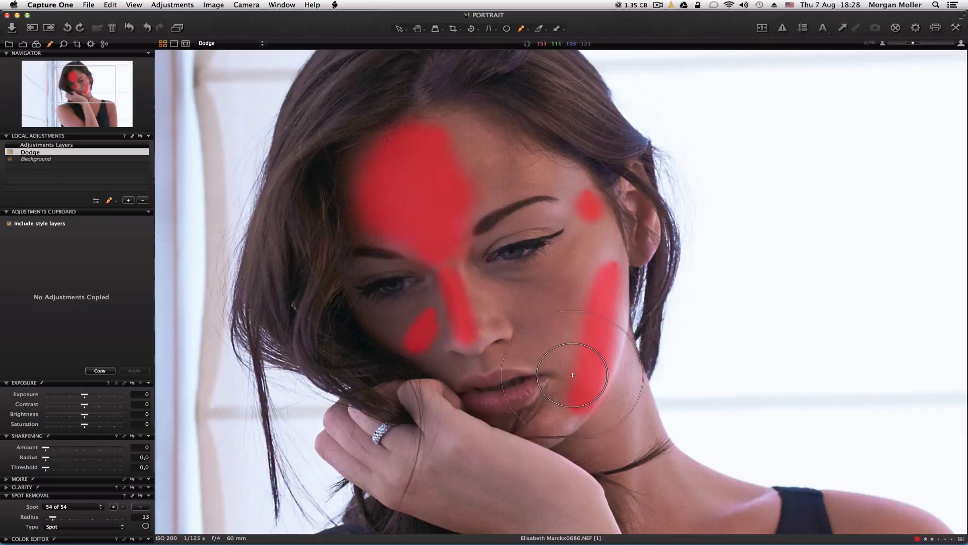
{"action": "left_click", "coordinate": [573, 181]}
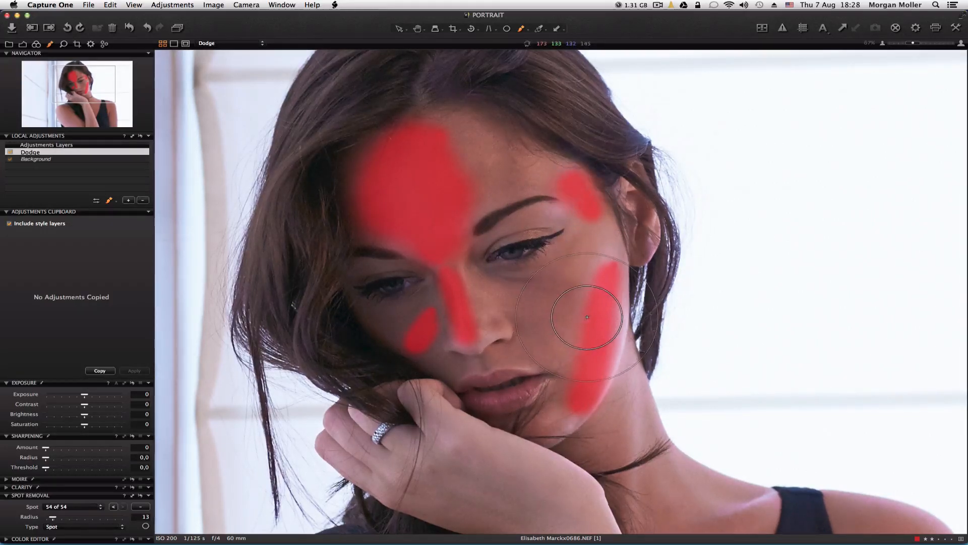
- Paint the mask over the side of the neck and along the slope down to the dress strap with a larger brush
{"action": "left_click_drag", "start_coordinate": [592, 347], "coordinate": [437, 128]}
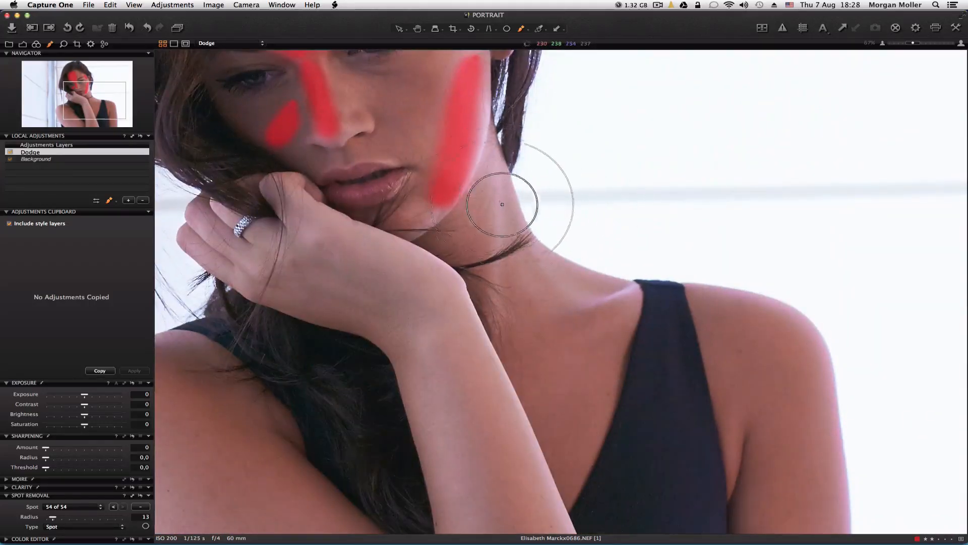
{"action": "left_click_drag", "start_coordinate": [504, 290], "coordinate": [502, 210]}
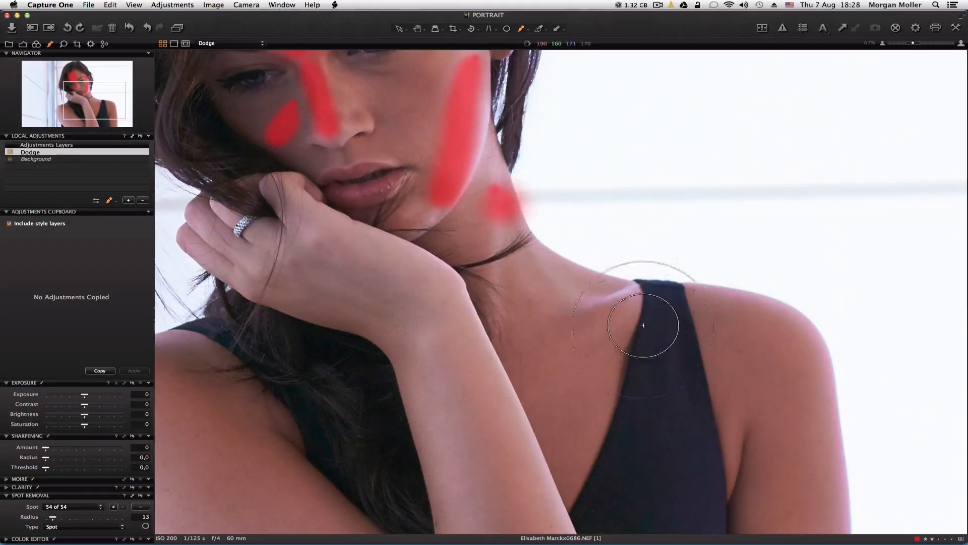
{"action": "left_click_drag", "start_coordinate": [664, 324], "coordinate": [659, 331]}
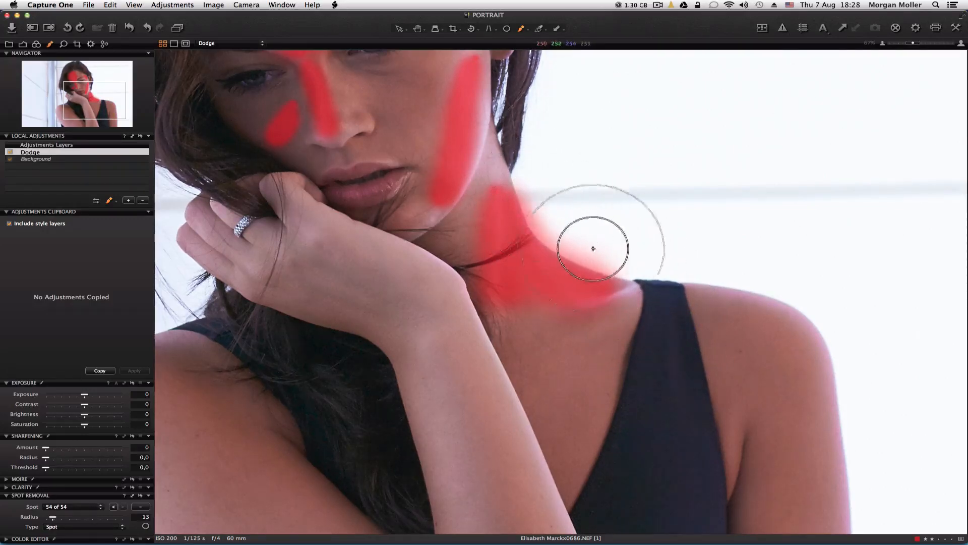
- Try a mask stroke from the back of the hand along the outer forearm, and remove it with an enlarged eraser
{"action": "left_click_drag", "start_coordinate": [436, 320], "coordinate": [405, 217]}
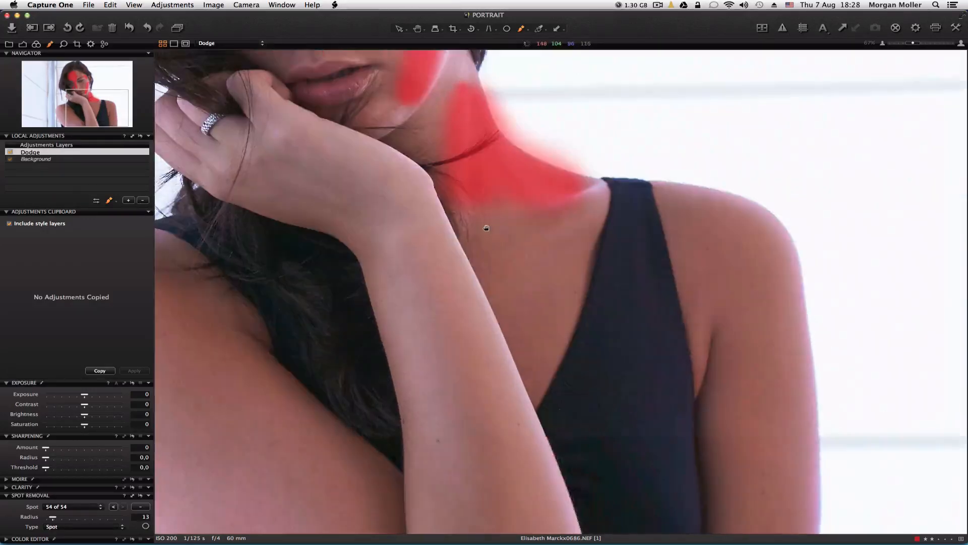
{"action": "mouse_move", "coordinate": [308, 147]}
{"action": "left_mouse_down"}
{"action": "mouse_move", "coordinate": [361, 165]}
{"action": "mouse_move", "coordinate": [407, 214]}
{"action": "mouse_move", "coordinate": [437, 287]}
{"action": "left_mouse_up"}
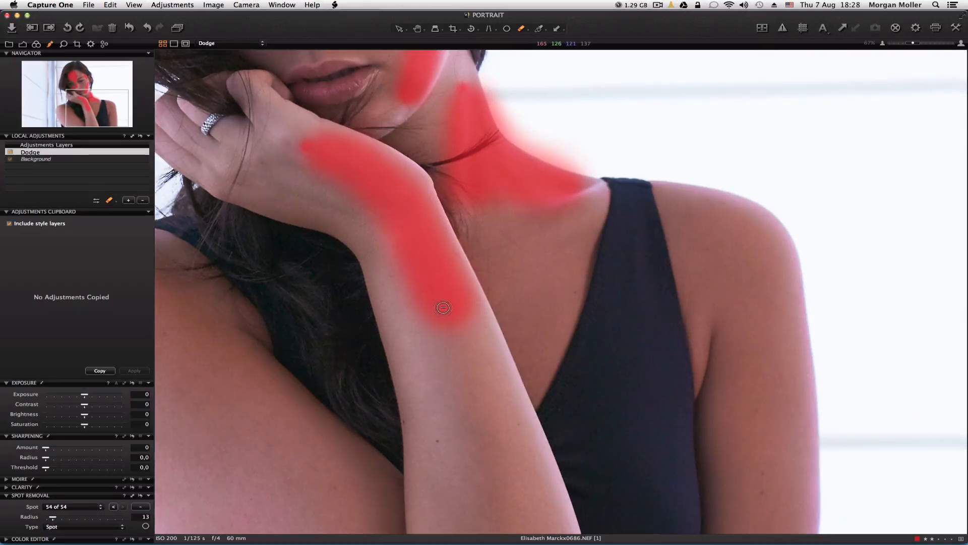
{"action": "key", "text": "bracketright"}
{"action": "key", "text": "bracketright"}
{"action": "key", "text": "bracketright"}
{"action": "key", "text": "bracketright"}
{"action": "key", "text": "bracketright"}
{"action": "key", "text": "bracketright"}
{"action": "key", "text": "bracketright"}
{"action": "key", "text": "bracketright"}
{"action": "mouse_move", "coordinate": [445, 303]}
{"action": "left_mouse_down"}
{"action": "mouse_move", "coordinate": [395, 211]}
{"action": "mouse_move", "coordinate": [321, 162]}
{"action": "mouse_move", "coordinate": [327, 136]}
{"action": "left_mouse_up"}
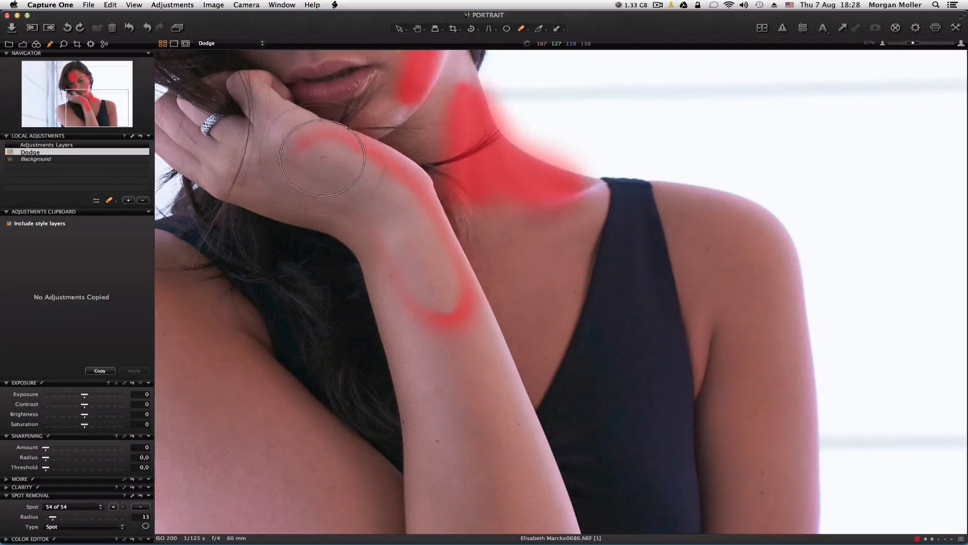
{"action": "mouse_move", "coordinate": [413, 204]}
{"action": "left_mouse_down"}
{"action": "mouse_move", "coordinate": [464, 298]}
{"action": "mouse_move", "coordinate": [437, 311]}
{"action": "mouse_move", "coordinate": [383, 238]}
{"action": "mouse_move", "coordinate": [402, 272]}
{"action": "mouse_move", "coordinate": [453, 312]}
{"action": "mouse_move", "coordinate": [457, 294]}
{"action": "mouse_move", "coordinate": [407, 286]}
{"action": "mouse_move", "coordinate": [389, 272]}
{"action": "left_mouse_up"}
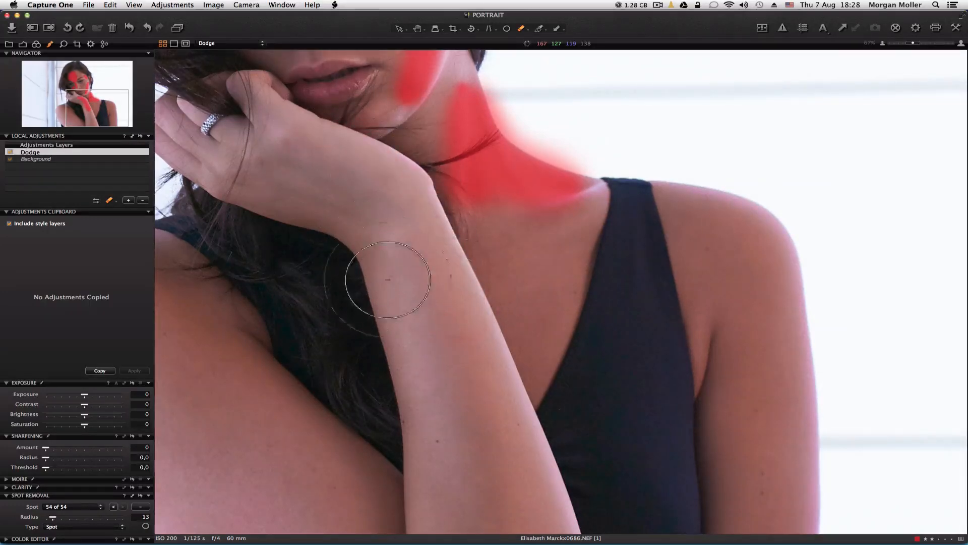
- Paint the mask with the brush from the wrist down the inner length of the raised forearm
{"action": "key", "text": "b"}
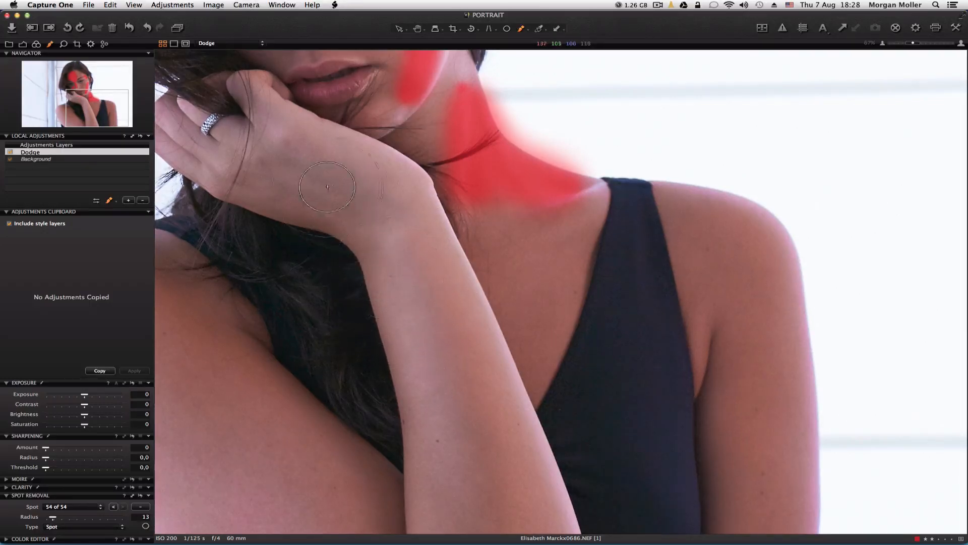
{"action": "left_click_drag", "start_coordinate": [294, 189], "coordinate": [348, 201]}
{"action": "left_click_drag", "start_coordinate": [422, 331], "coordinate": [443, 396]}
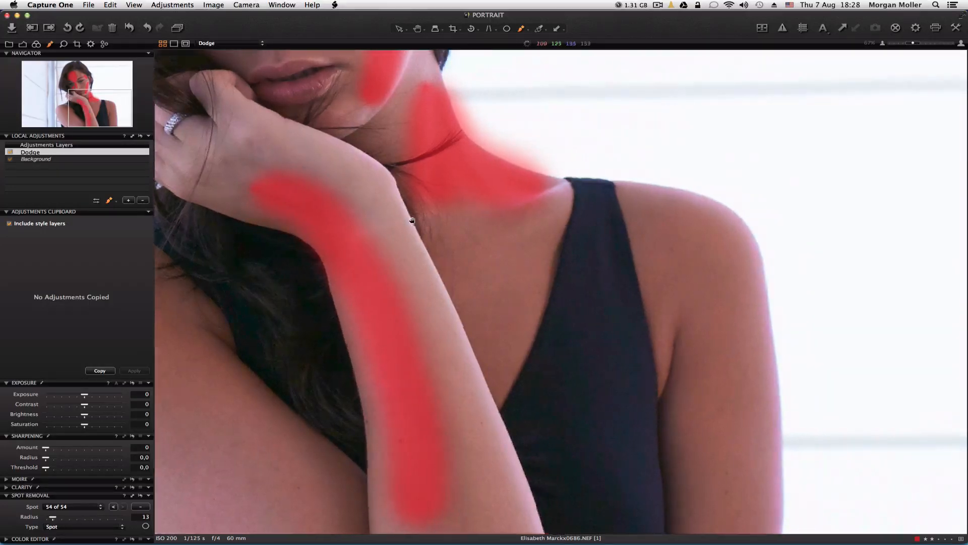
- Paint the mask from the bare shoulder down along the upper arm, and show the whole portrait
{"action": "mouse_move", "coordinate": [415, 222]}
{"action": "left_mouse_down"}
{"action": "mouse_move", "coordinate": [476, 205]}
{"action": "mouse_move", "coordinate": [595, 227]}
{"action": "left_mouse_up"}
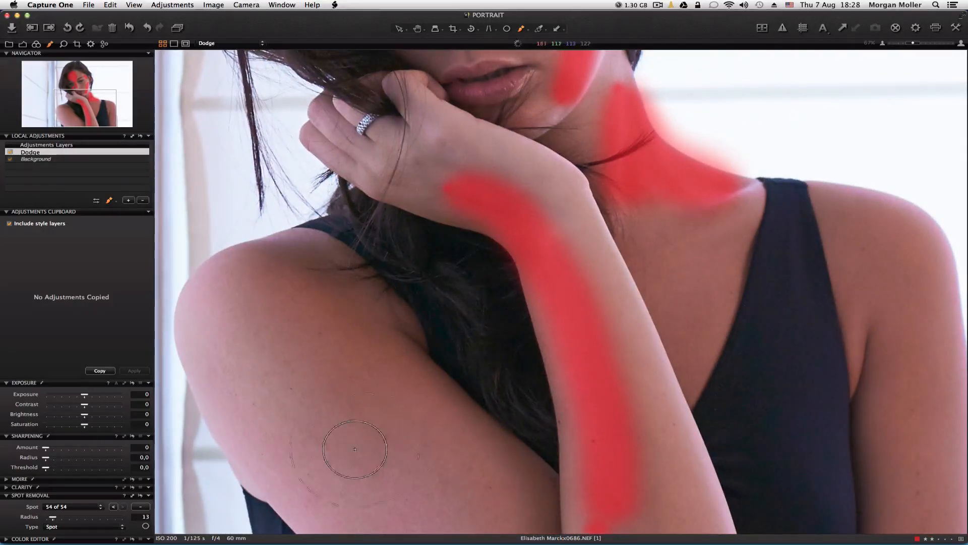
{"action": "left_click", "coordinate": [235, 302]}
{"action": "left_click_drag", "start_coordinate": [393, 514], "coordinate": [412, 518]}
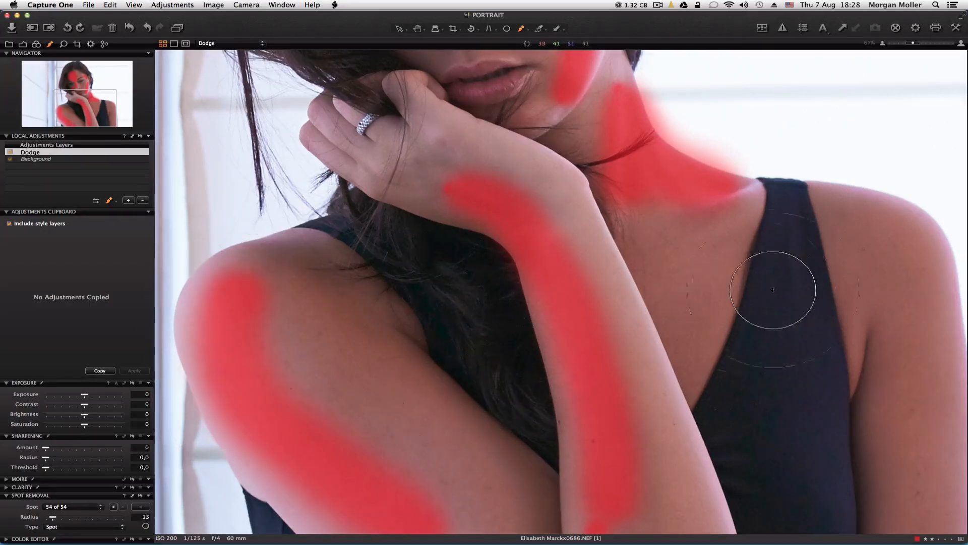
{"action": "left_click_drag", "start_coordinate": [750, 296], "coordinate": [510, 307]}
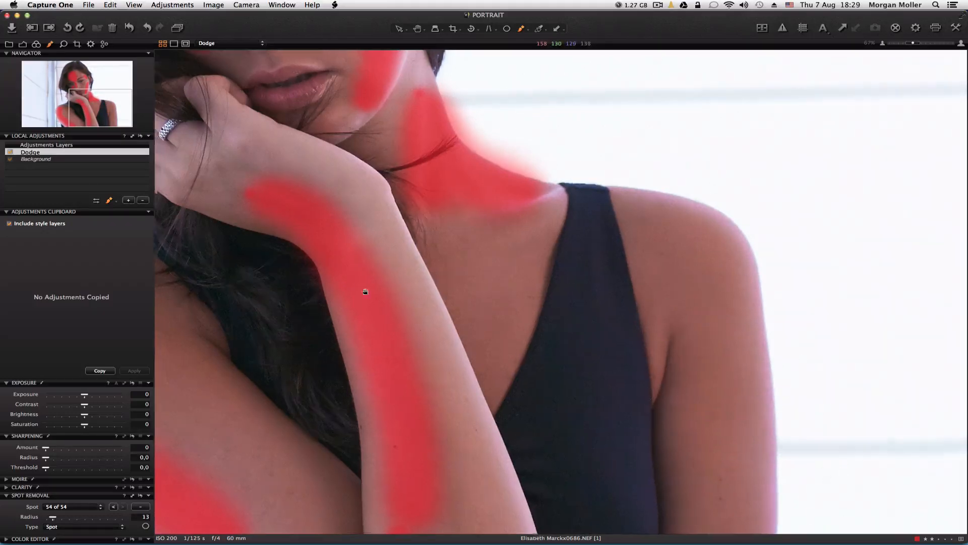
{"action": "left_click_drag", "start_coordinate": [342, 281], "coordinate": [523, 463]}
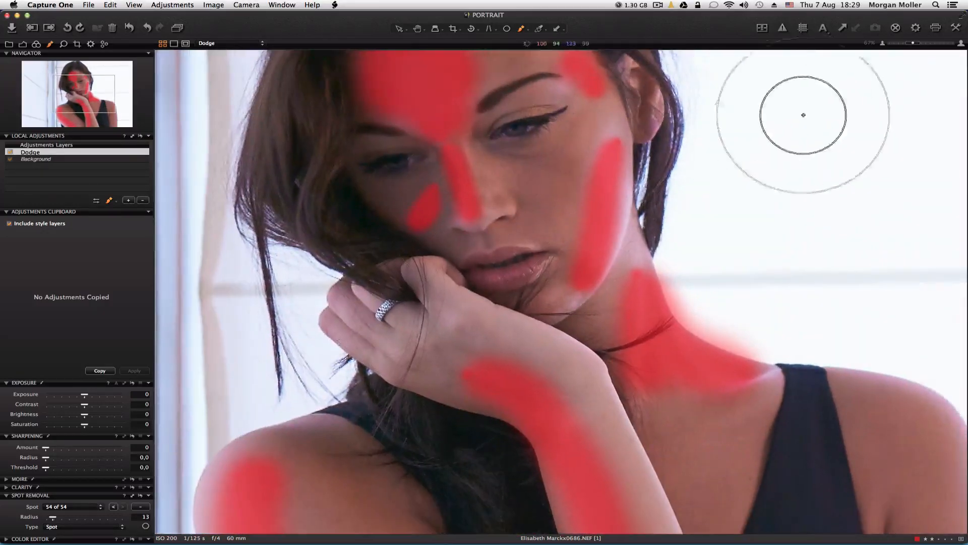
{"action": "left_click", "coordinate": [883, 44]}
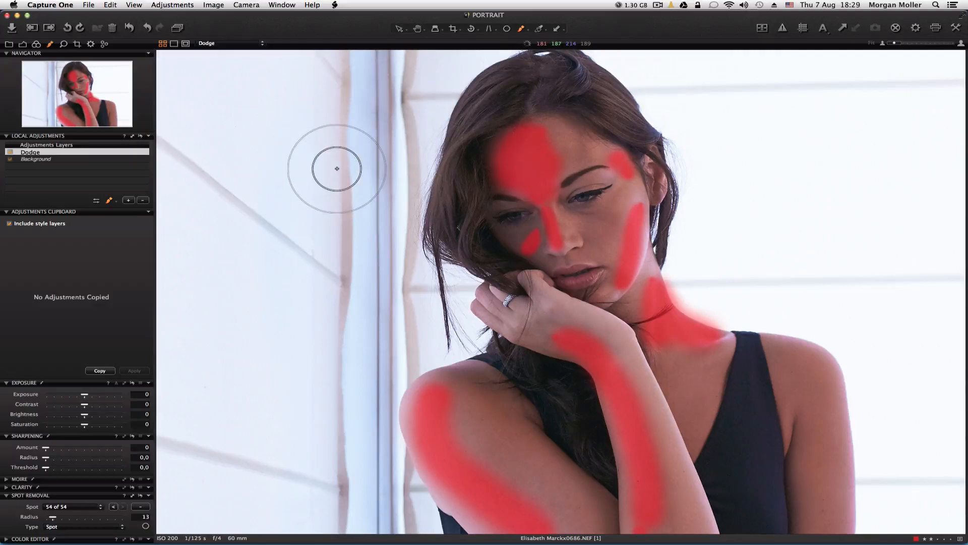
- Try a mask stroke on the background beside the window frame and undo it
{"action": "left_click", "coordinate": [386, 98]}
{"action": "left_click_drag", "start_coordinate": [385, 98], "coordinate": [374, 111]}
{"action": "key", "text": "super+z"}
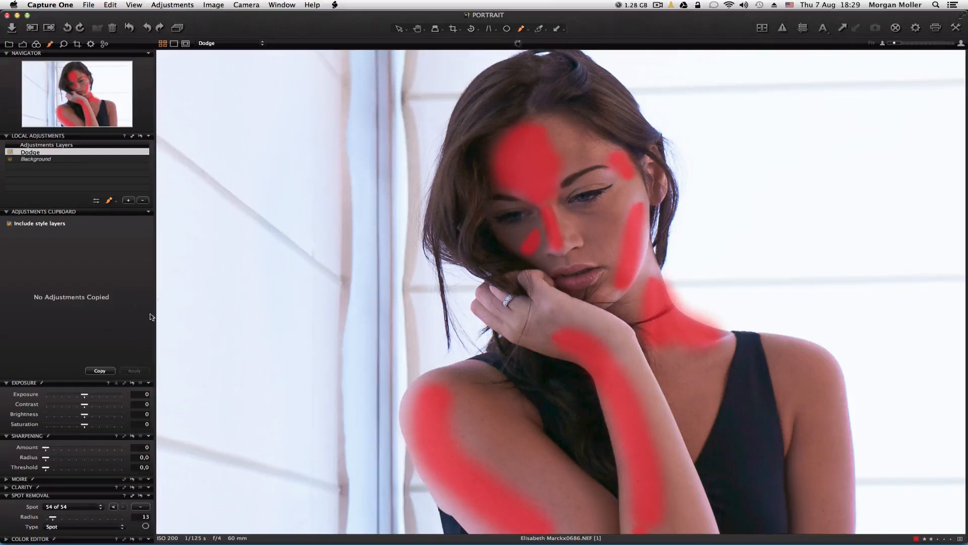
- Hide the mask overlay, collapse the adjustments clipboard, and set the Dodge layer's Brightness to 10
{"action": "key", "text": "v"}
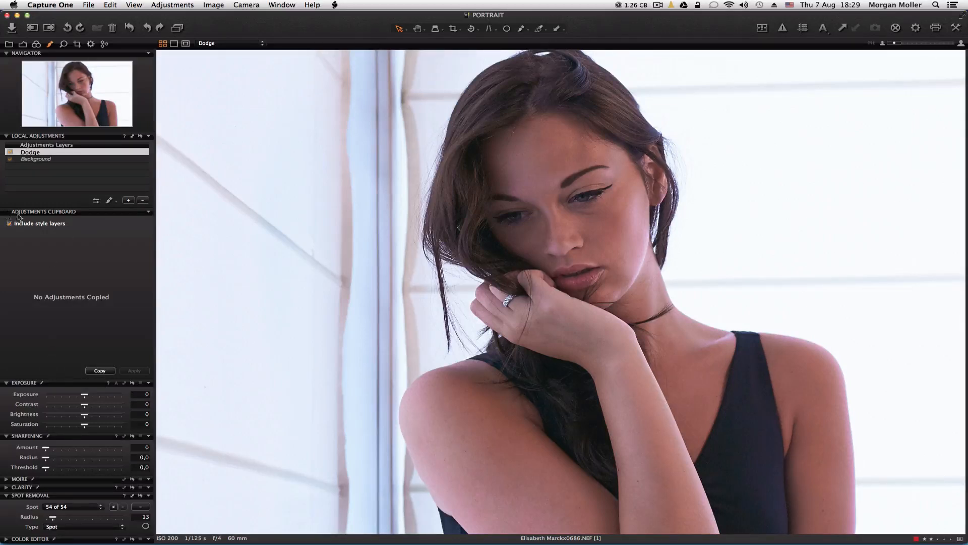
{"action": "left_click", "coordinate": [12, 212]}
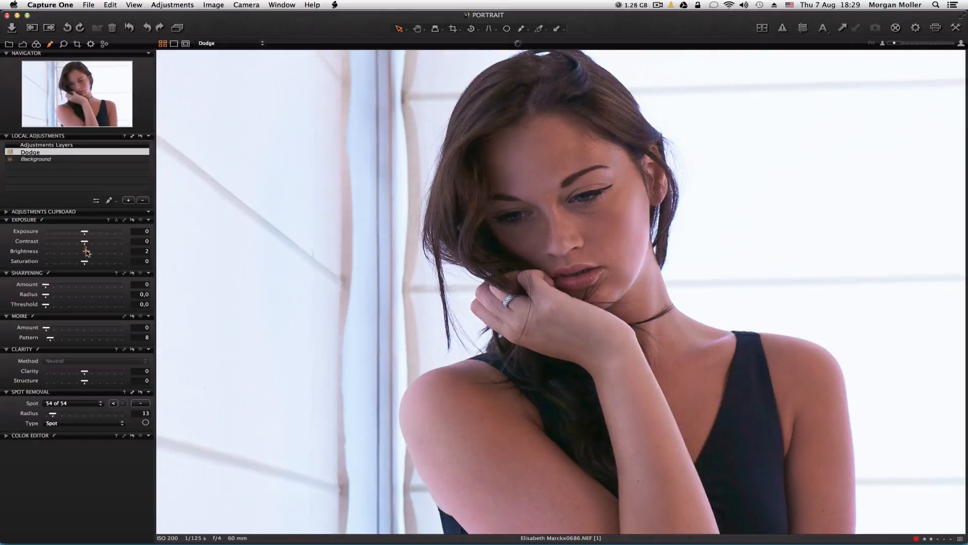
{"action": "left_click_drag", "start_coordinate": [88, 252], "coordinate": [88, 253]}
{"action": "left_click_drag", "start_coordinate": [88, 253], "coordinate": [91, 253]}
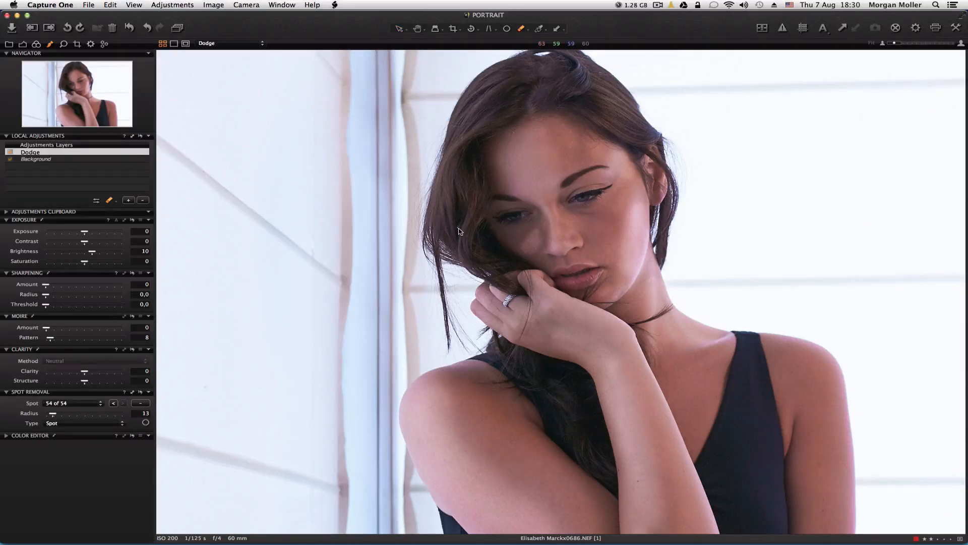
- Erase the Dodge mask from the cheek patch beside the nose, and hide the mask overlay
{"action": "key", "text": "m"}
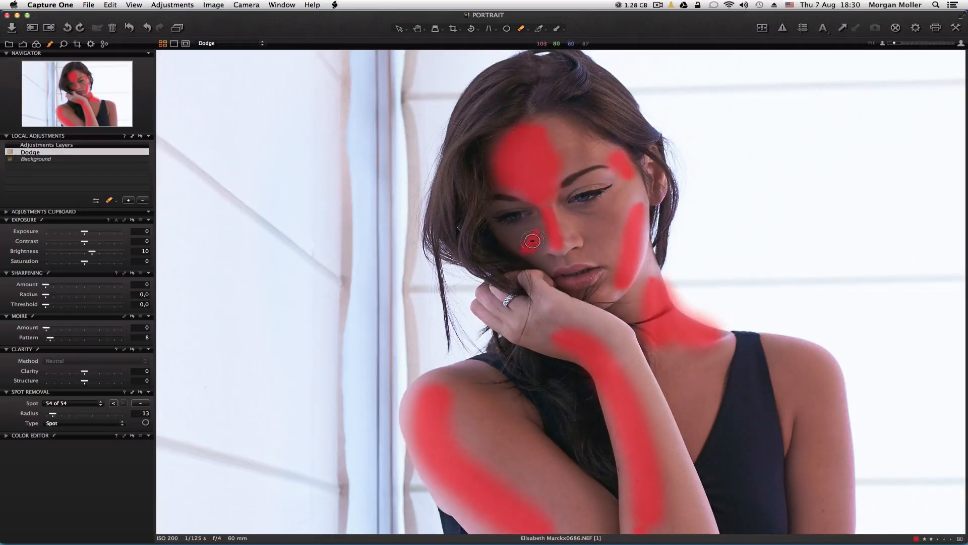
{"action": "left_click_drag", "start_coordinate": [519, 254], "coordinate": [538, 242]}
{"action": "key", "text": "v"}
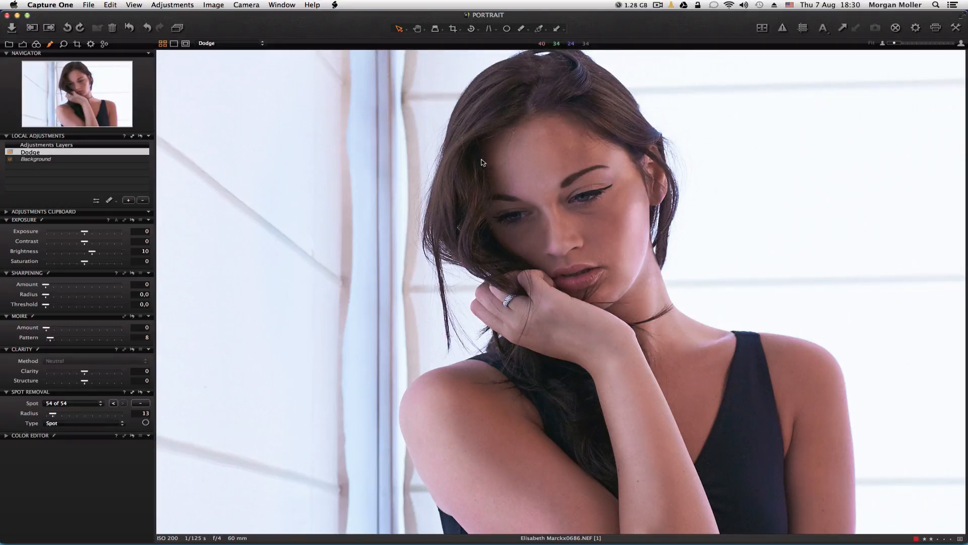
- Paint the Dodge mask over the iris of the more brightly lit eye with a much smaller brush at 100% zoom
{"action": "key", "text": "b"}
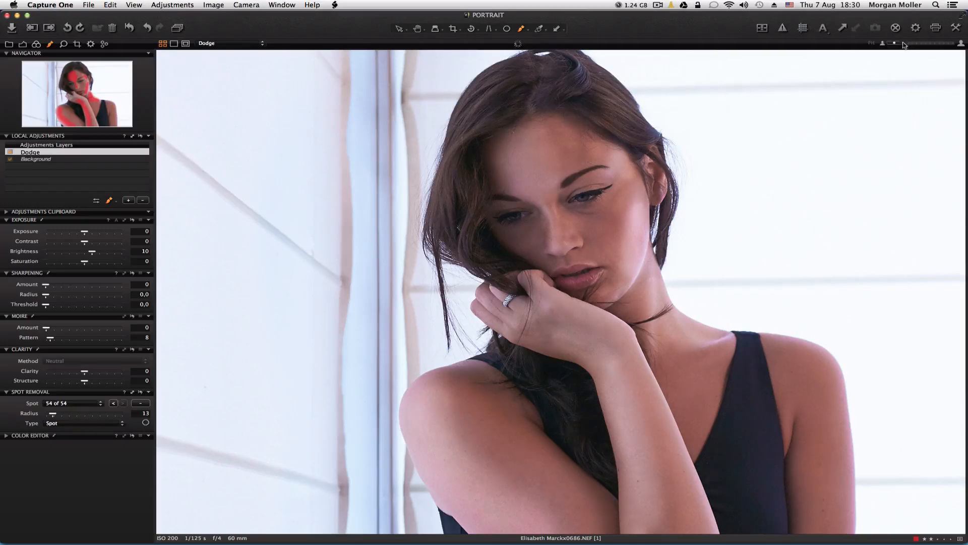
{"action": "left_click_drag", "start_coordinate": [927, 43], "coordinate": [921, 44]}
{"action": "left_click_drag", "start_coordinate": [595, 61], "coordinate": [601, 214]}
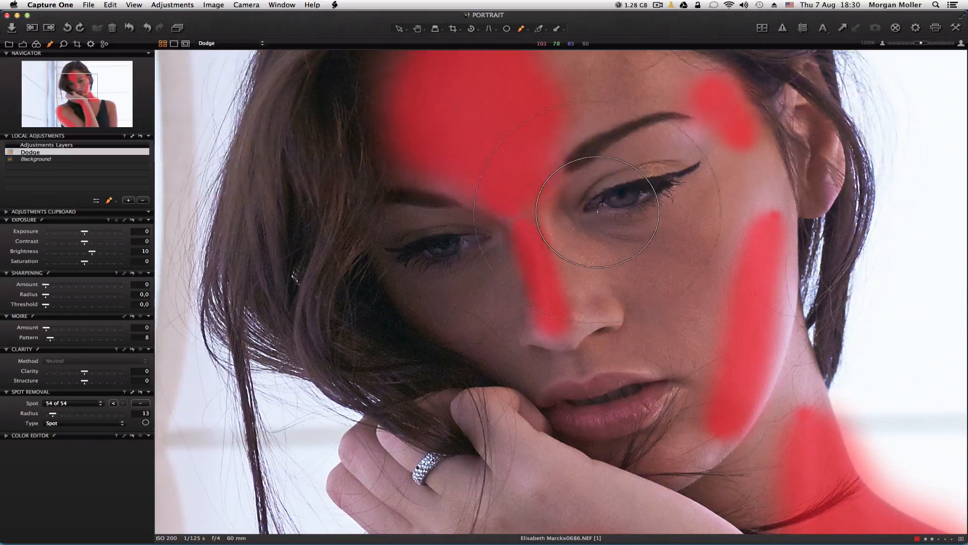
{"action": "key", "text": "bracketleft"}
{"action": "key", "text": "bracketleft"}
{"action": "key", "text": "bracketleft"}
{"action": "key", "text": "bracketleft"}
{"action": "key", "text": "bracketleft"}
{"action": "key", "text": "bracketleft"}
{"action": "key", "text": "bracketleft"}
{"action": "key", "text": "bracketleft"}
{"action": "key", "text": "bracketleft"}
{"action": "key", "text": "bracketleft"}
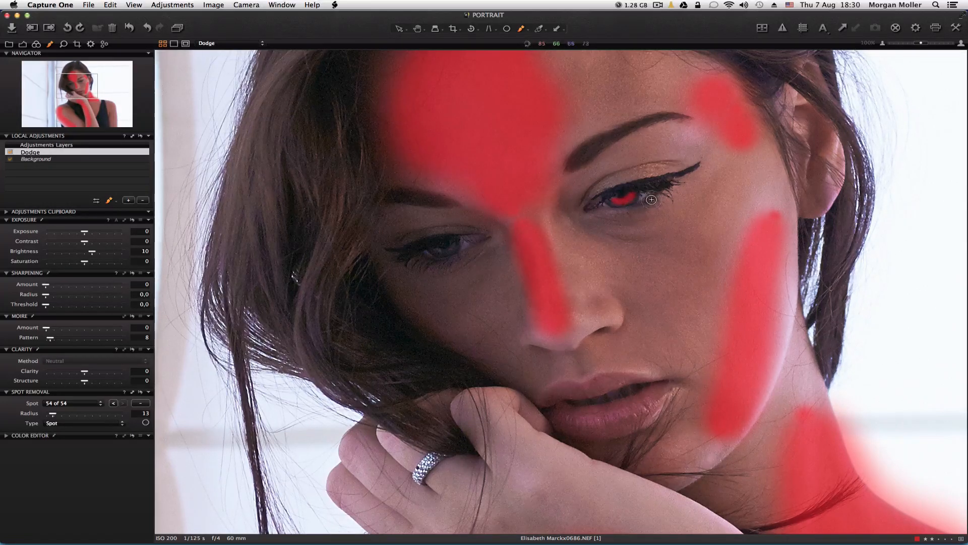
- Finish the Dodge mask over the iris, and compare the effect at Brightness 0 before restoring the layer's Brightness to 10
{"action": "mouse_move", "coordinate": [615, 201]}
{"action": "left_mouse_down"}
{"action": "mouse_move", "coordinate": [636, 196]}
{"action": "mouse_move", "coordinate": [612, 202]}
{"action": "left_mouse_up"}
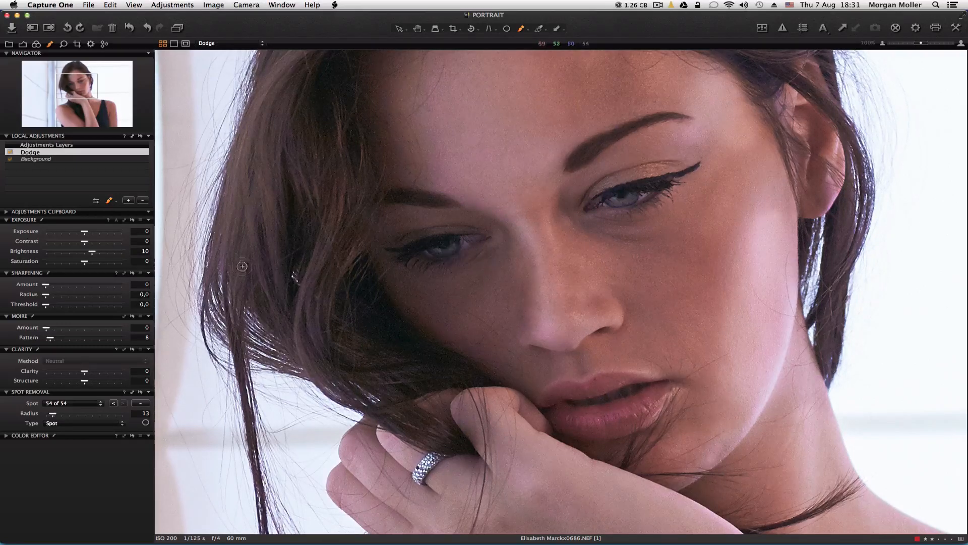
{"action": "type", "text": "0"}
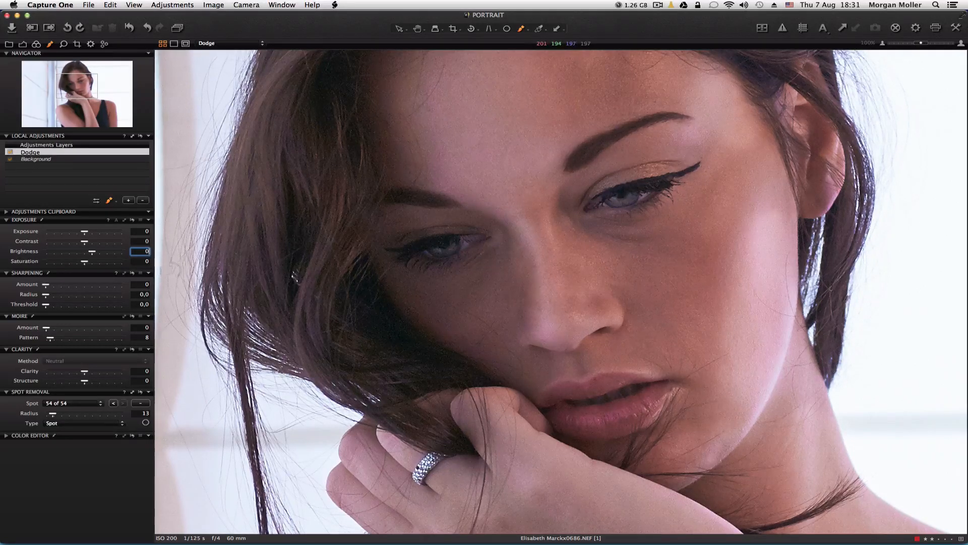
{"action": "key", "text": "Return"}
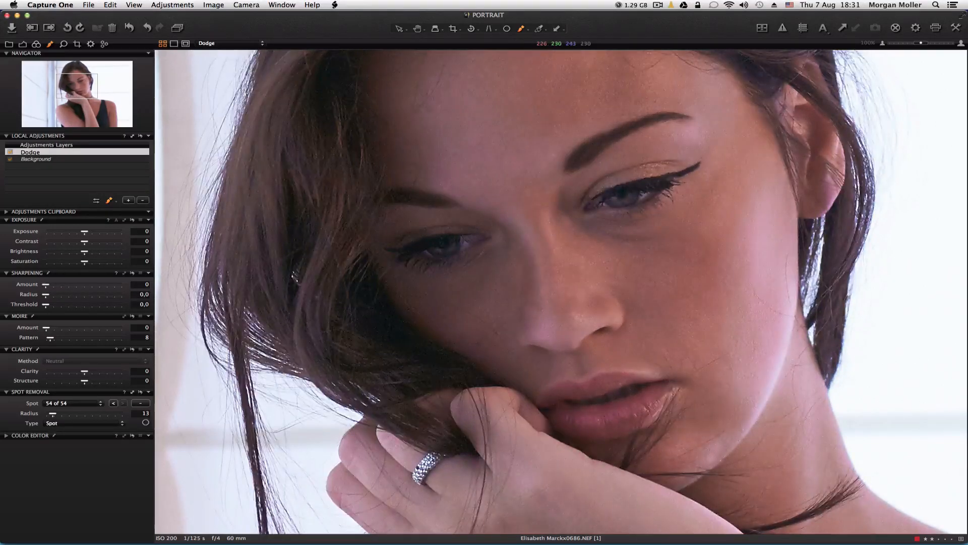
{"action": "left_click_drag", "start_coordinate": [666, 201], "coordinate": [616, 259]}
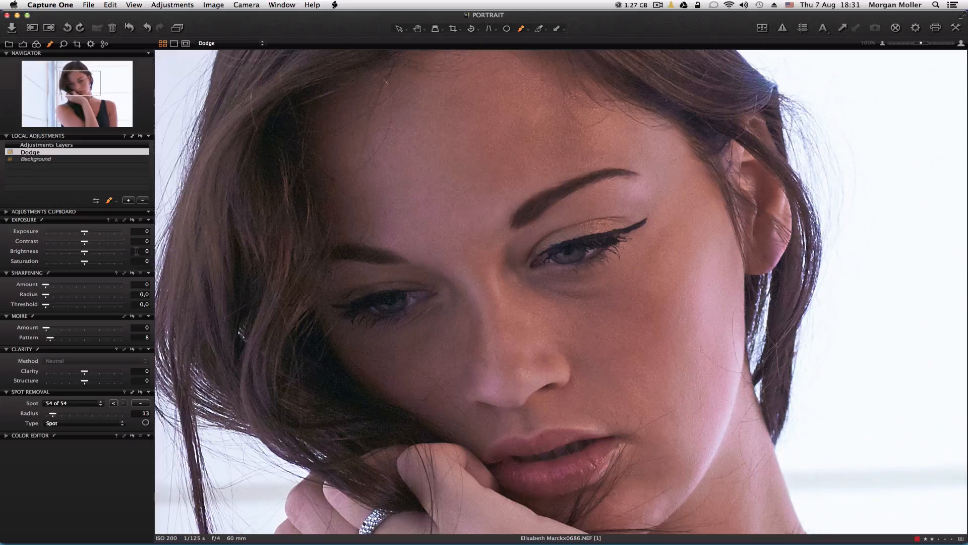
{"action": "key", "text": "Return"}
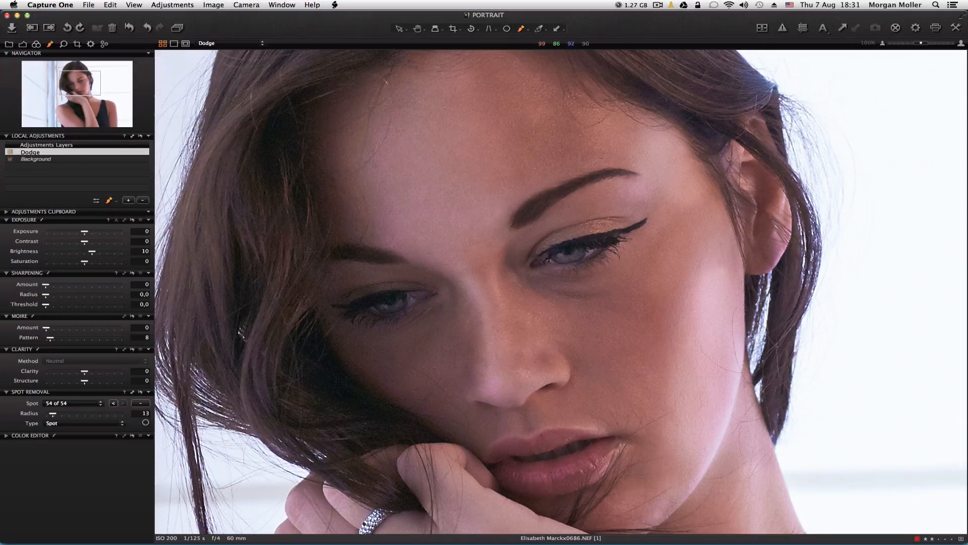
- Add a new adjustment layer named Burning, with the whole portrait in view
{"action": "left_click", "coordinate": [903, 45]}
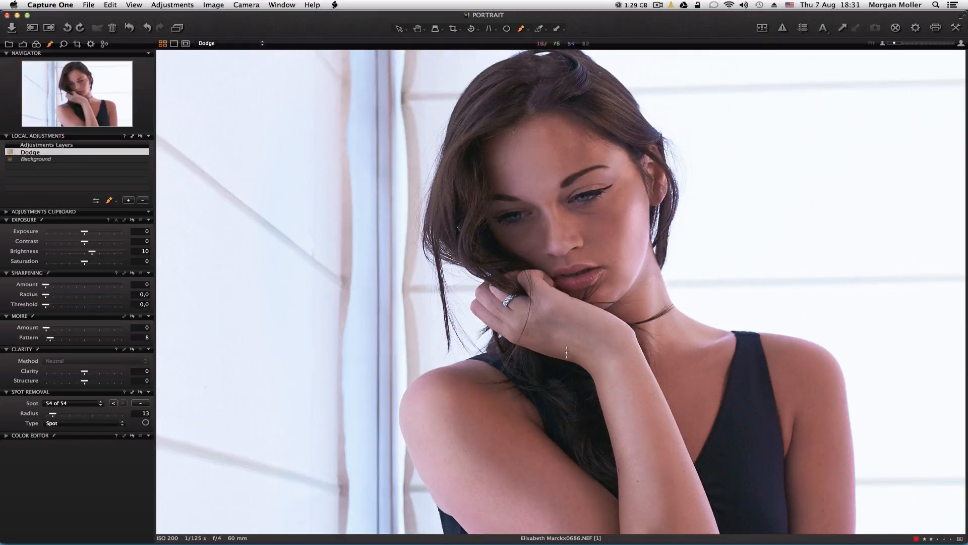
{"action": "left_click", "coordinate": [128, 201]}
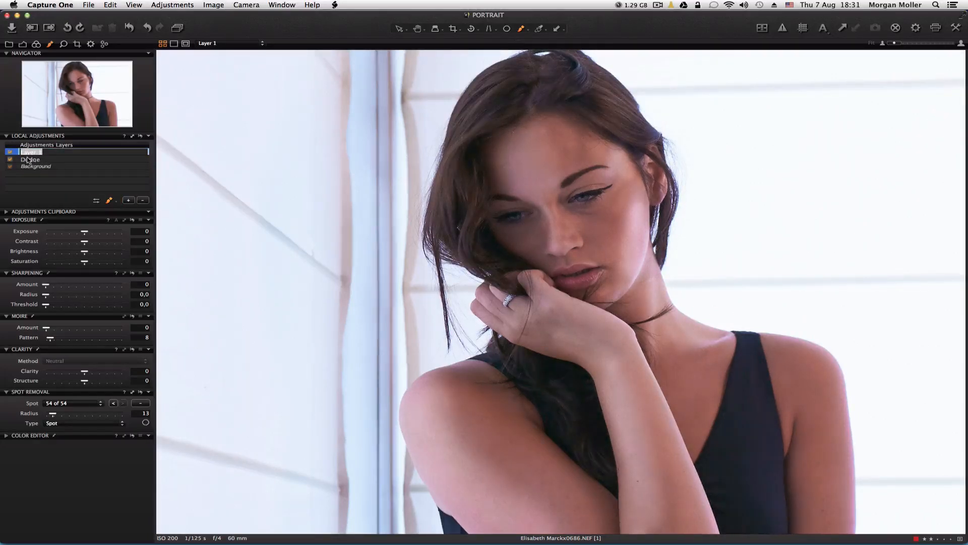
{"action": "key", "text": "Return"}
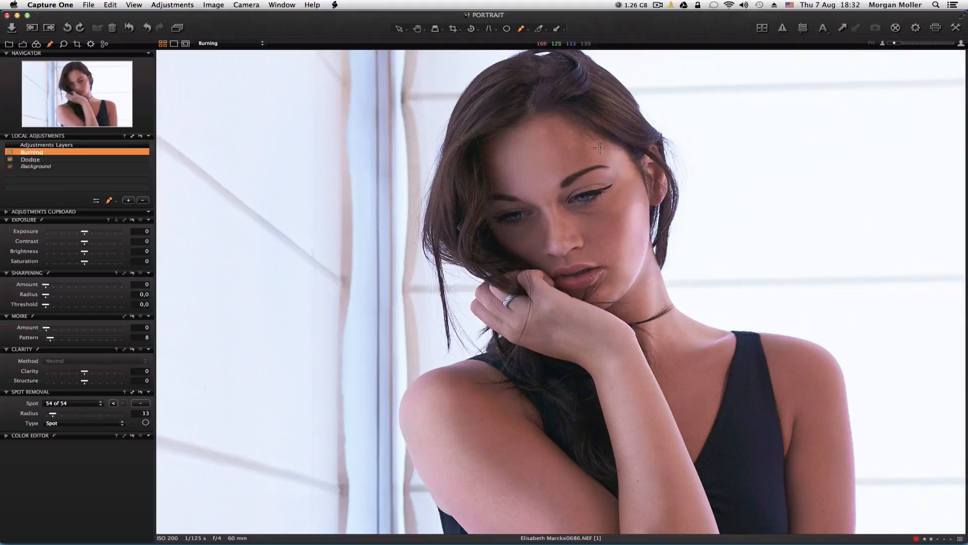
- Enlarge the brush, paint the Burning mask over the darker side of the forehead above the eyebrow, and check the mask overlay
{"action": "left_click", "coordinate": [906, 43]}
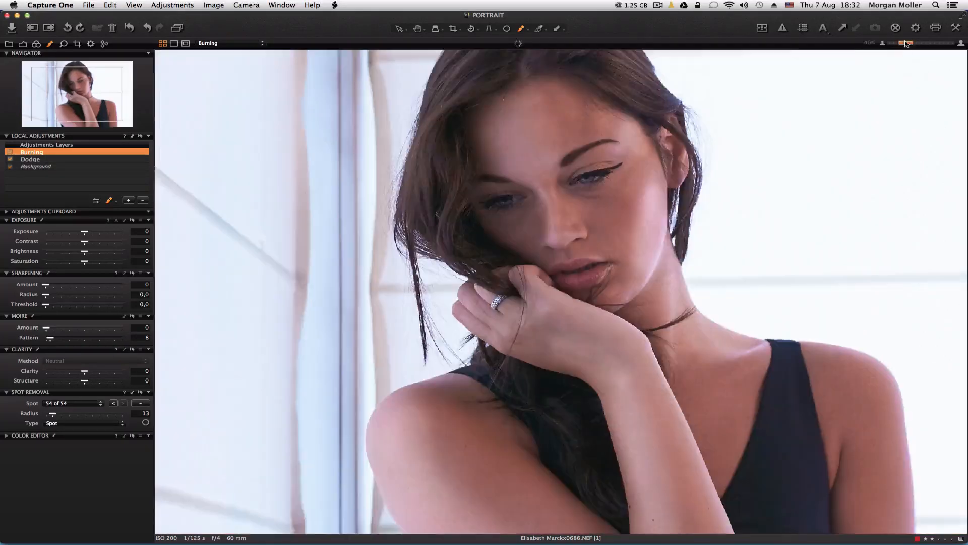
{"action": "left_click", "coordinate": [913, 43]}
{"action": "left_click_drag", "start_coordinate": [558, 133], "coordinate": [479, 225]}
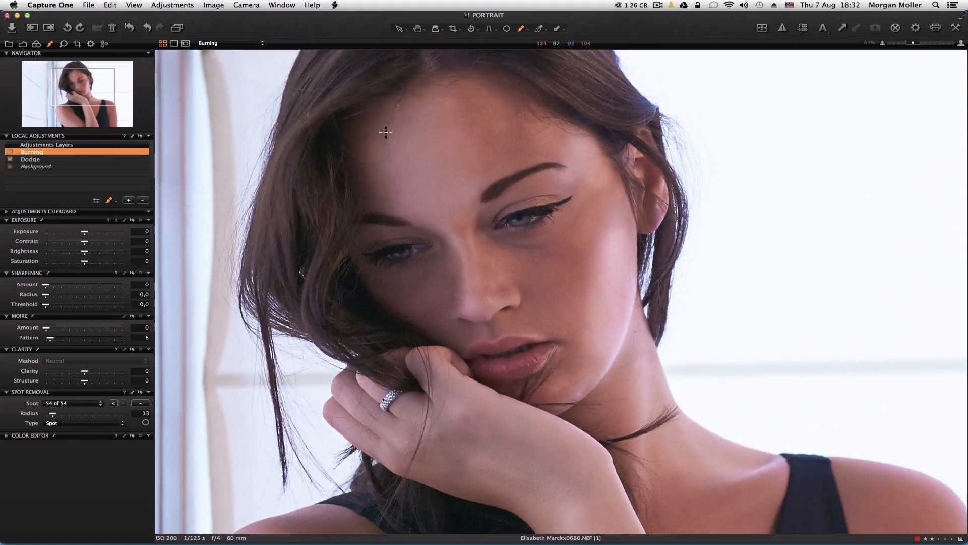
{"action": "right_click", "coordinate": [450, 147]}
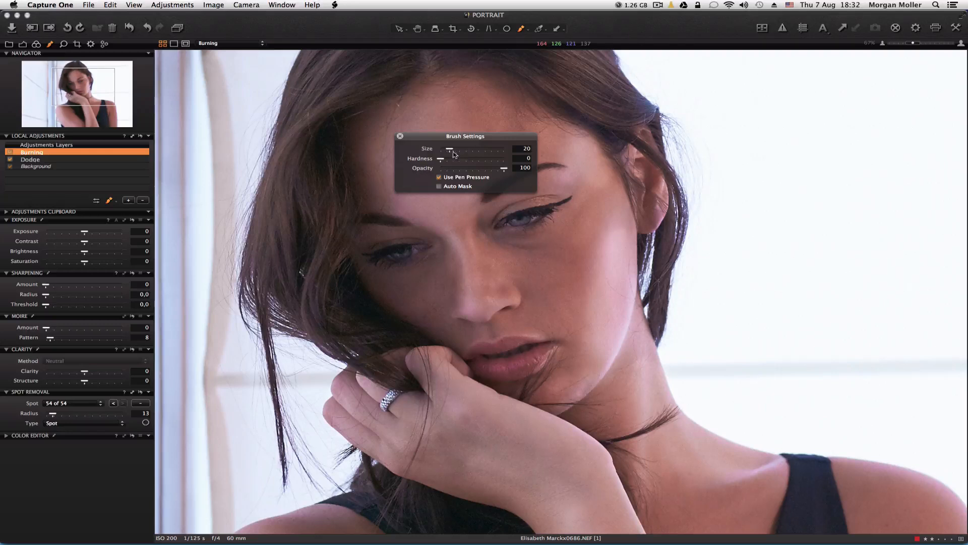
{"action": "left_click_drag", "start_coordinate": [456, 147], "coordinate": [464, 148]}
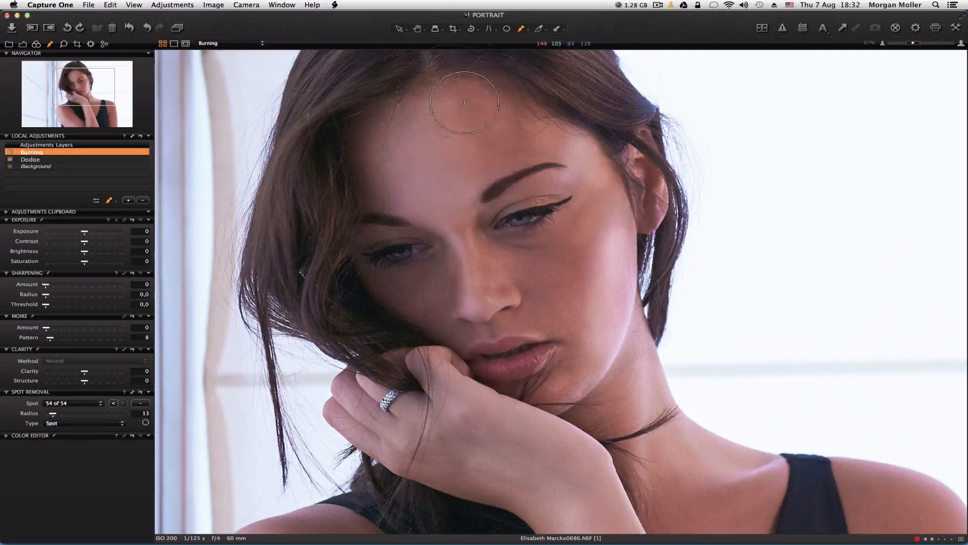
{"action": "mouse_move", "coordinate": [448, 99]}
{"action": "left_mouse_down"}
{"action": "mouse_move", "coordinate": [465, 111]}
{"action": "mouse_move", "coordinate": [482, 159]}
{"action": "mouse_move", "coordinate": [539, 139]}
{"action": "mouse_move", "coordinate": [483, 78]}
{"action": "mouse_move", "coordinate": [522, 117]}
{"action": "mouse_move", "coordinate": [520, 150]}
{"action": "mouse_move", "coordinate": [495, 130]}
{"action": "mouse_move", "coordinate": [509, 109]}
{"action": "mouse_move", "coordinate": [522, 139]}
{"action": "mouse_move", "coordinate": [501, 125]}
{"action": "left_mouse_up"}
{"action": "key", "text": "m"}
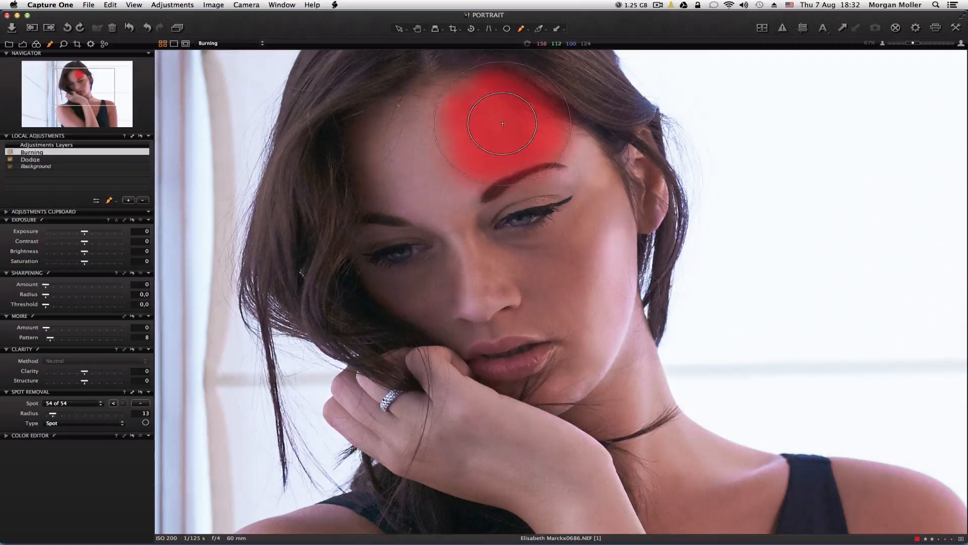
{"action": "key", "text": "m"}
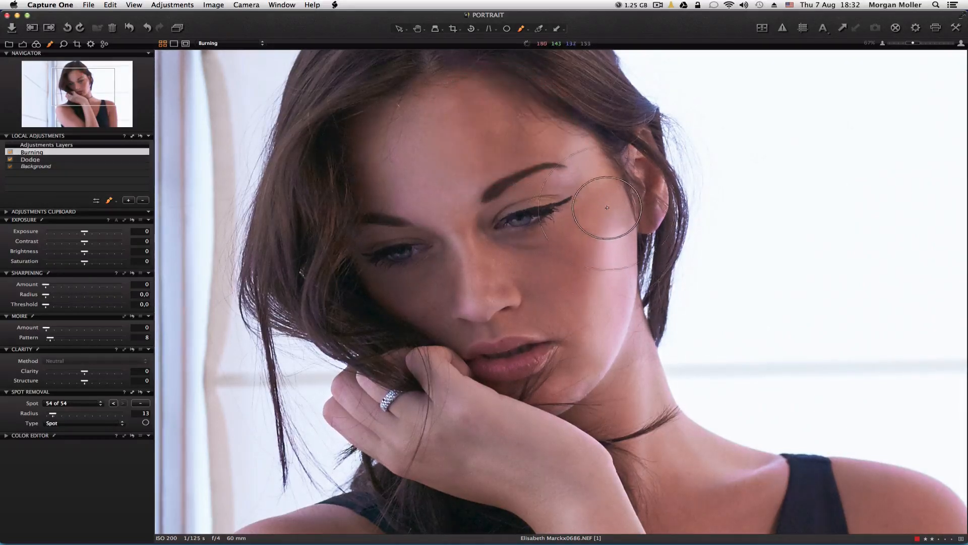
- Paint the Burning mask over both cheeks and down beside the mouth corner with a smaller brush, and show the mask overlay
{"action": "key", "text": "bracketleft"}
{"action": "key", "text": "bracketleft"}
{"action": "mouse_move", "coordinate": [603, 212]}
{"action": "left_mouse_down"}
{"action": "mouse_move", "coordinate": [607, 201]}
{"action": "mouse_move", "coordinate": [595, 216]}
{"action": "mouse_move", "coordinate": [596, 287]}
{"action": "mouse_move", "coordinate": [597, 255]}
{"action": "left_mouse_up"}
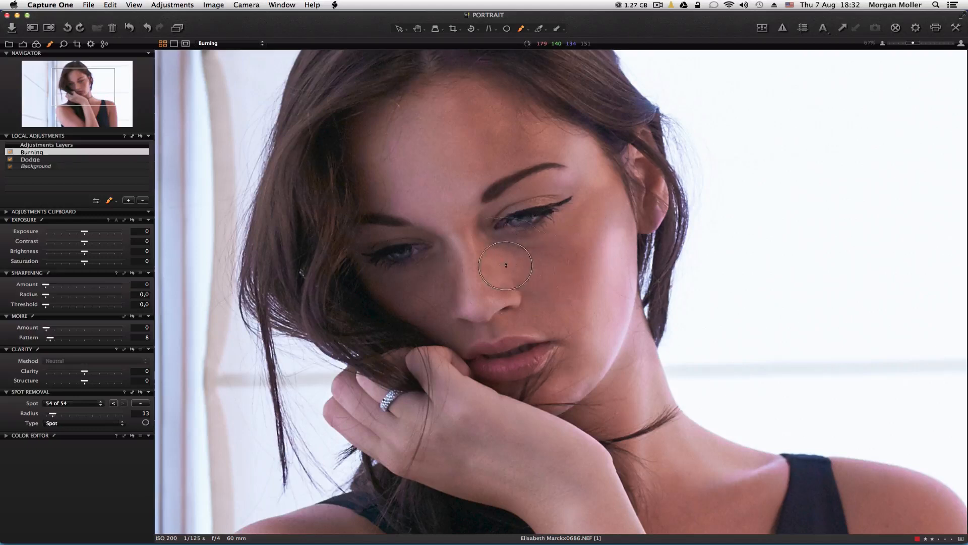
{"action": "mouse_move", "coordinate": [447, 301]}
{"action": "left_mouse_down"}
{"action": "mouse_move", "coordinate": [428, 284]}
{"action": "mouse_move", "coordinate": [409, 301]}
{"action": "mouse_move", "coordinate": [443, 341]}
{"action": "left_mouse_up"}
{"action": "mouse_move", "coordinate": [542, 384]}
{"action": "left_mouse_down"}
{"action": "mouse_move", "coordinate": [565, 356]}
{"action": "mouse_move", "coordinate": [558, 325]}
{"action": "mouse_move", "coordinate": [534, 310]}
{"action": "mouse_move", "coordinate": [561, 360]}
{"action": "left_mouse_up"}
{"action": "key", "text": "m"}
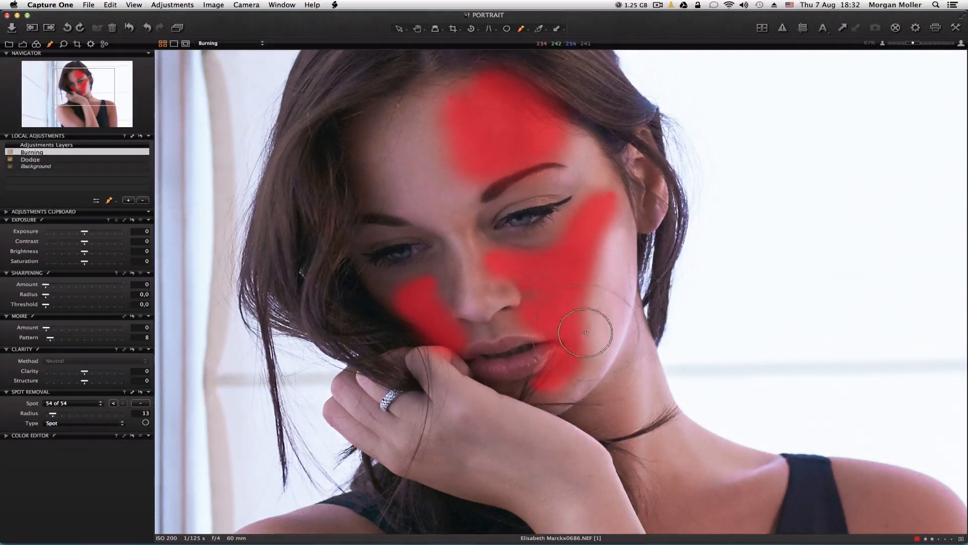
- Paint the Burning mask over the shadowed side of the neck and the chest beside the top's neckline
{"action": "left_click_drag", "start_coordinate": [551, 337], "coordinate": [420, 149]}
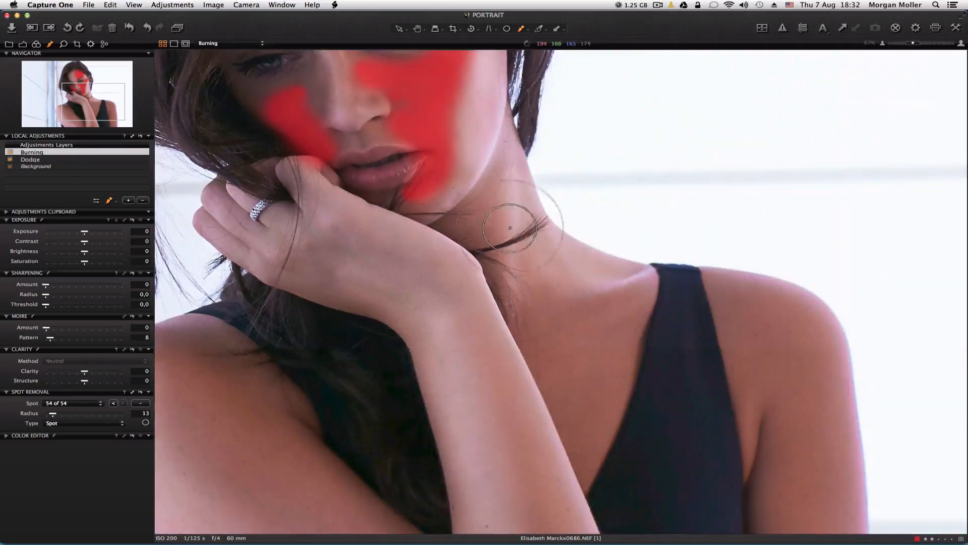
{"action": "left_click_drag", "start_coordinate": [501, 267], "coordinate": [489, 205]}
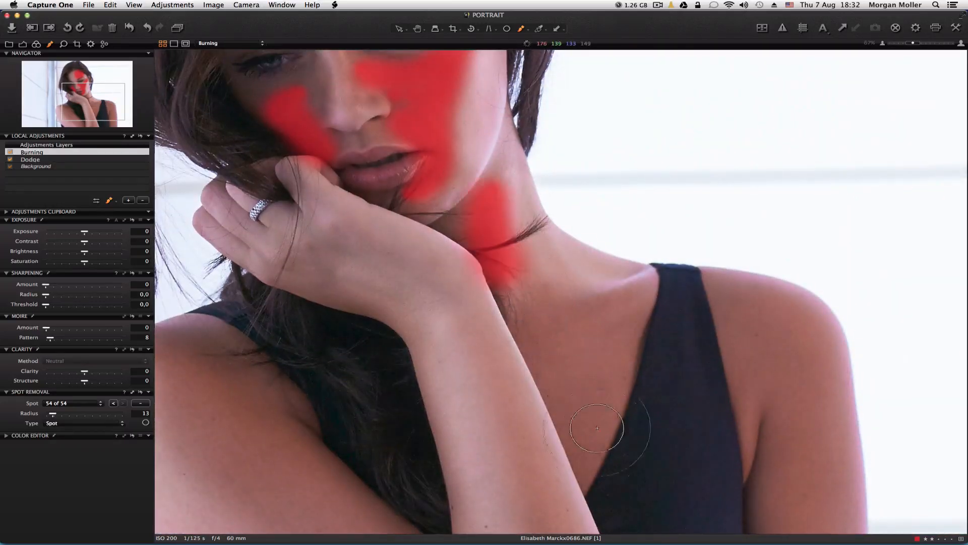
{"action": "mouse_move", "coordinate": [621, 451]}
{"action": "left_mouse_down"}
{"action": "mouse_move", "coordinate": [627, 378]}
{"action": "mouse_move", "coordinate": [618, 333]}
{"action": "left_mouse_up"}
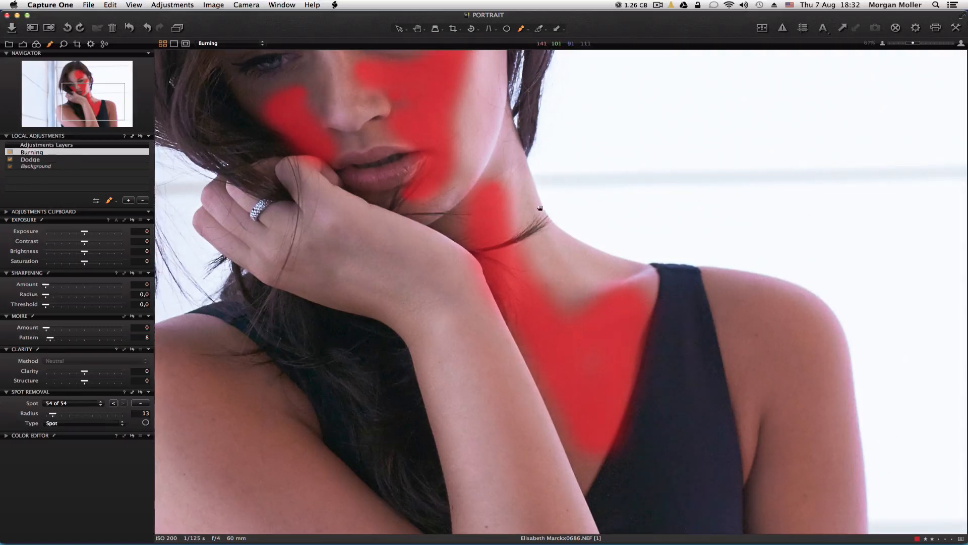
- Paint the Burning mask over the shoulder and down the hanging arm with a larger brush, keeping inside the bright outer edge
{"action": "left_click_drag", "start_coordinate": [767, 353], "coordinate": [675, 263]}
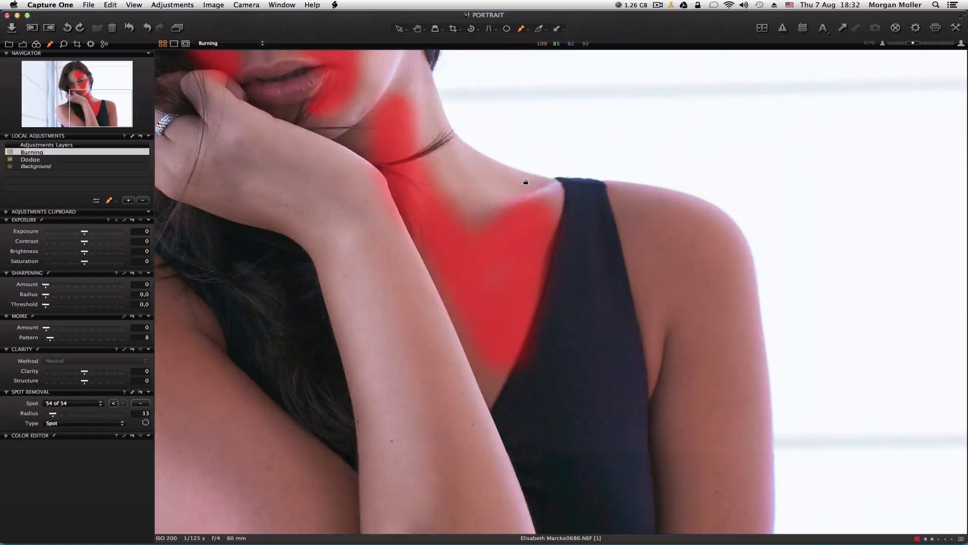
{"action": "key", "text": "bracketright"}
{"action": "left_click", "coordinate": [656, 230]}
{"action": "left_click_drag", "start_coordinate": [714, 454], "coordinate": [692, 265]}
{"action": "mouse_move", "coordinate": [689, 407]}
{"action": "left_mouse_down"}
{"action": "mouse_move", "coordinate": [671, 524]}
{"action": "mouse_move", "coordinate": [685, 428]}
{"action": "left_mouse_up"}
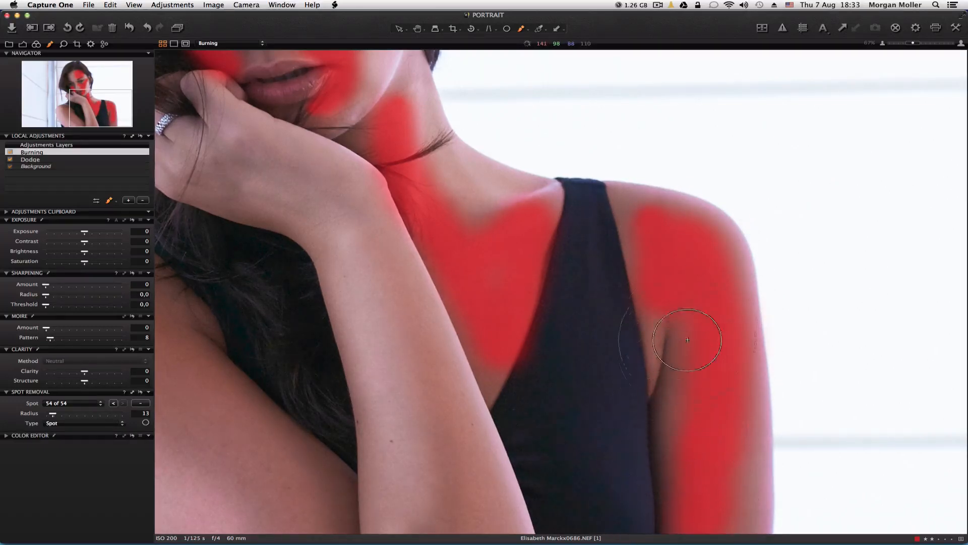
- Paint the Burning mask along the inner side of the raised forearm and diagonally across the other upper arm
{"action": "key", "text": "space"}
{"action": "left_click_drag", "start_coordinate": [335, 390], "coordinate": [551, 329]}
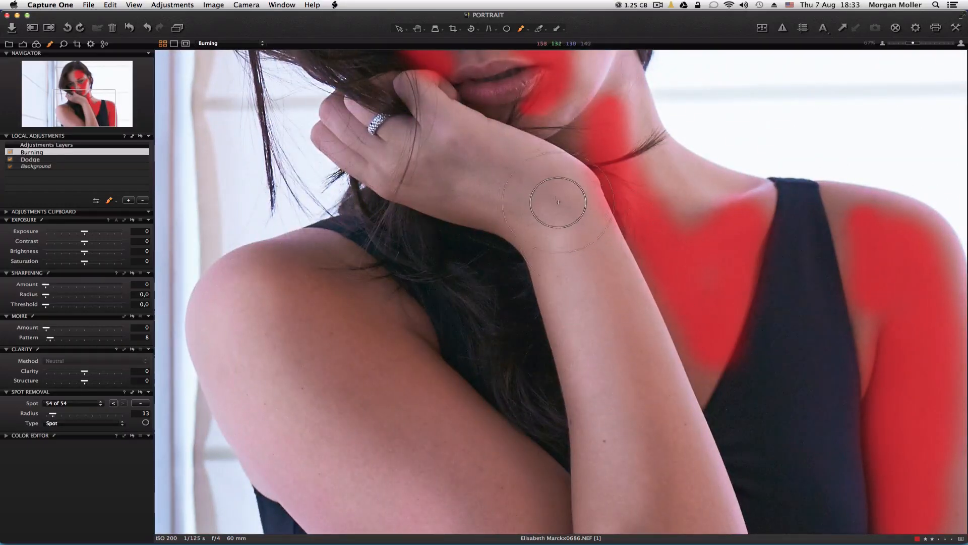
{"action": "left_click_drag", "start_coordinate": [573, 209], "coordinate": [606, 265]}
{"action": "left_click_drag", "start_coordinate": [661, 451], "coordinate": [679, 527]}
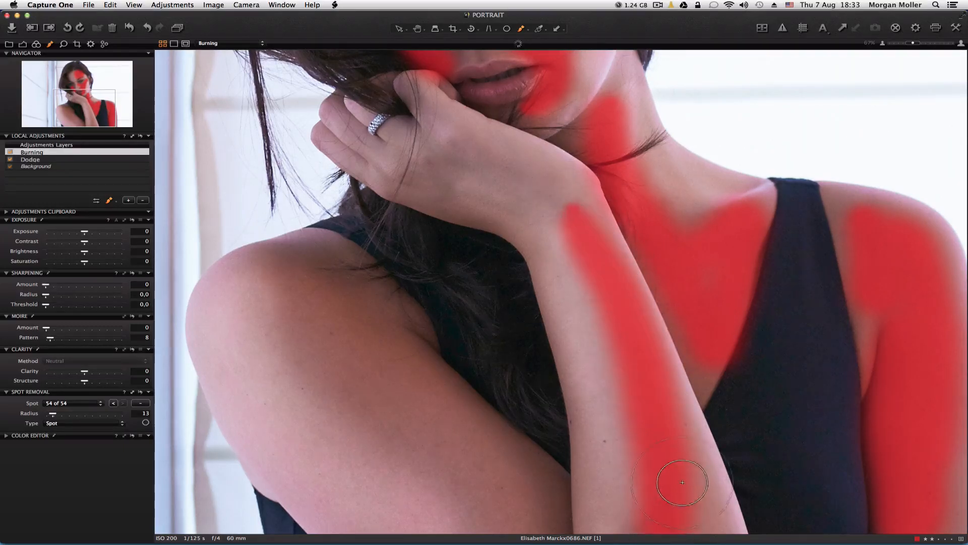
{"action": "left_click", "coordinate": [325, 285]}
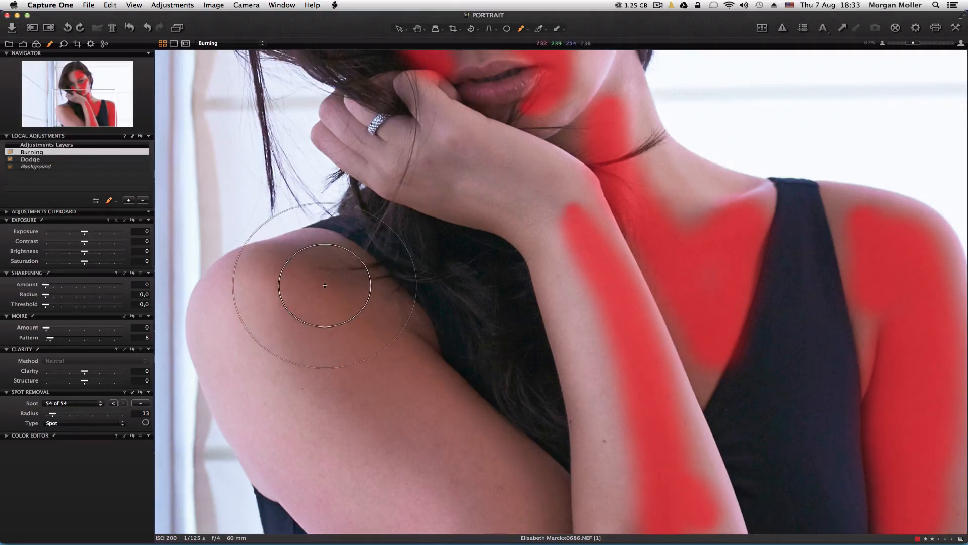
{"action": "mouse_move", "coordinate": [429, 435]}
{"action": "left_mouse_down"}
{"action": "mouse_move", "coordinate": [454, 476]}
{"action": "mouse_move", "coordinate": [522, 508]}
{"action": "left_mouse_up"}
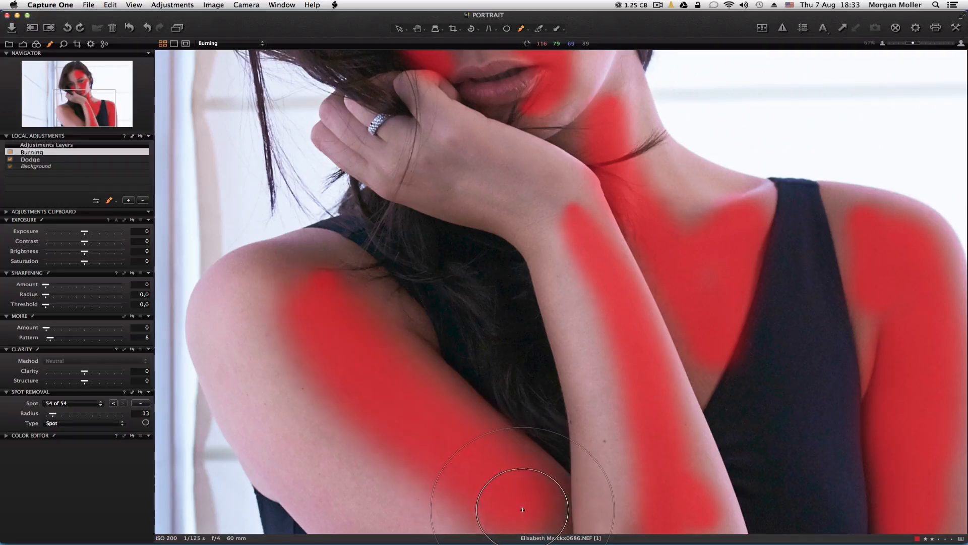
{"action": "left_click", "coordinate": [309, 266]}
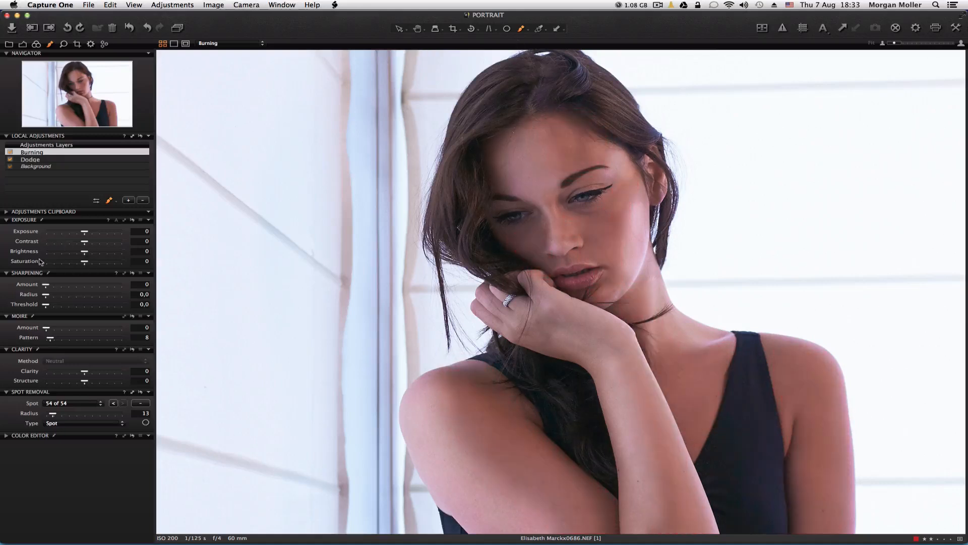
- Try a Brightness of -10 on the Burning layer
{"action": "left_click_drag", "start_coordinate": [86, 254], "coordinate": [84, 254]}
{"action": "left_click", "coordinate": [140, 250]}
{"action": "type", "text": "-10"}
{"action": "key", "text": "Return"}
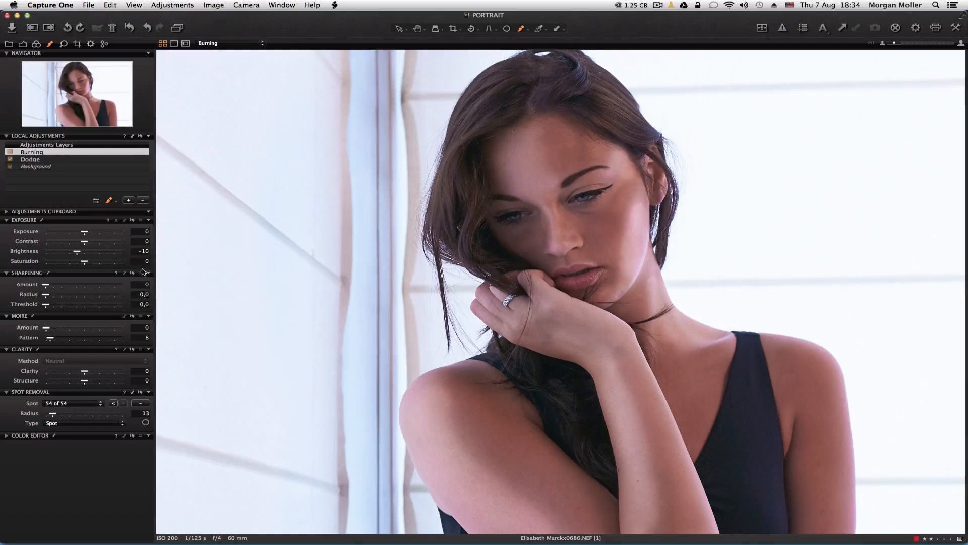
- Set the Burning layer's Brightness to -5
{"action": "left_click", "coordinate": [136, 251]}
{"action": "type", "text": "-5"}
{"action": "key", "text": "Return"}
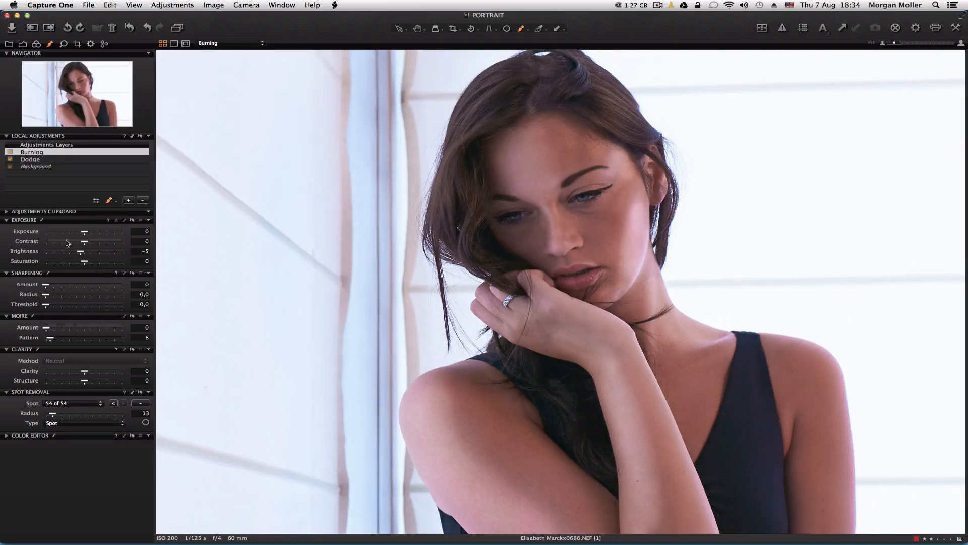
- Add a new adjustment layer named Sharpening, with the face shown at 100% zoom
{"action": "left_click", "coordinate": [128, 201]}
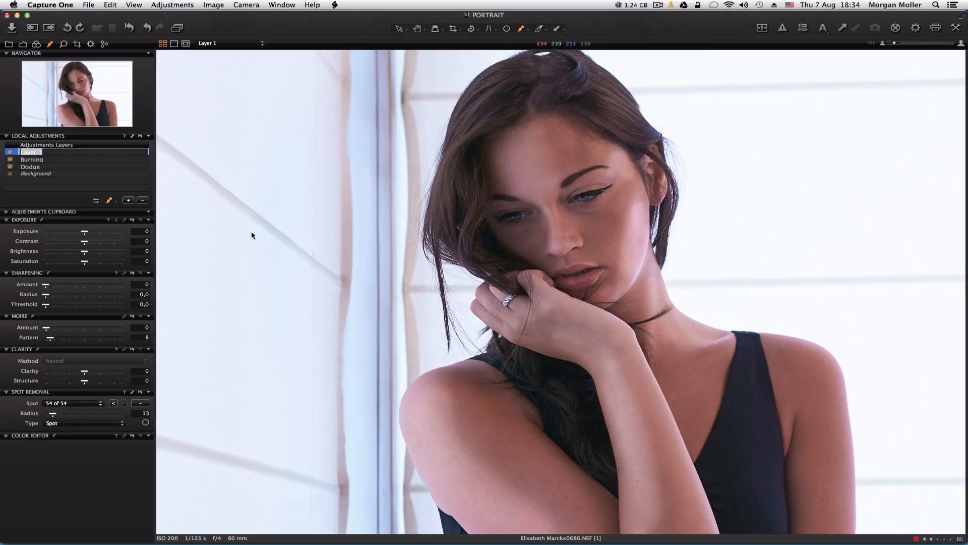
{"action": "left_click_drag", "start_coordinate": [896, 43], "coordinate": [921, 45]}
{"action": "key", "text": "space"}
{"action": "left_click_drag", "start_coordinate": [704, 152], "coordinate": [681, 290]}
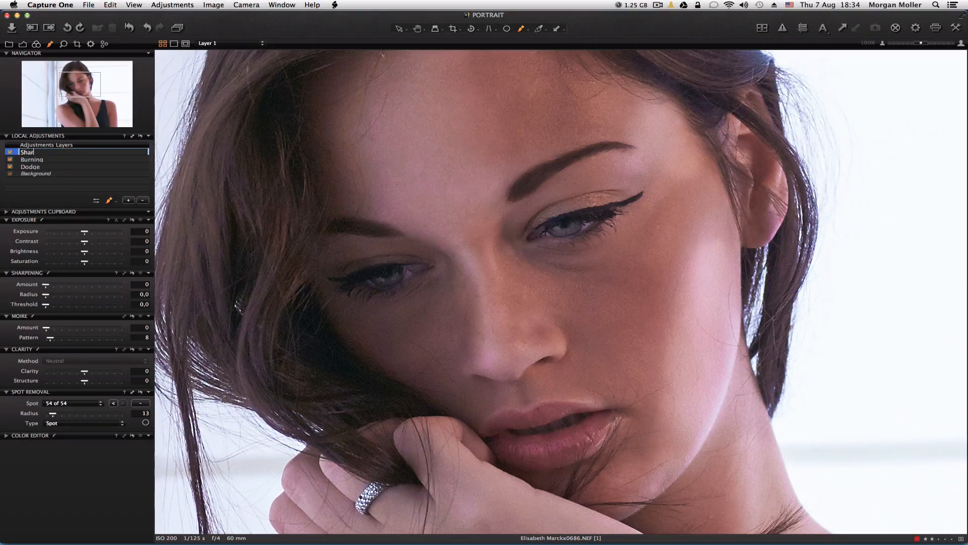
{"action": "type", "text": "g"}
{"action": "key", "text": "Return"}
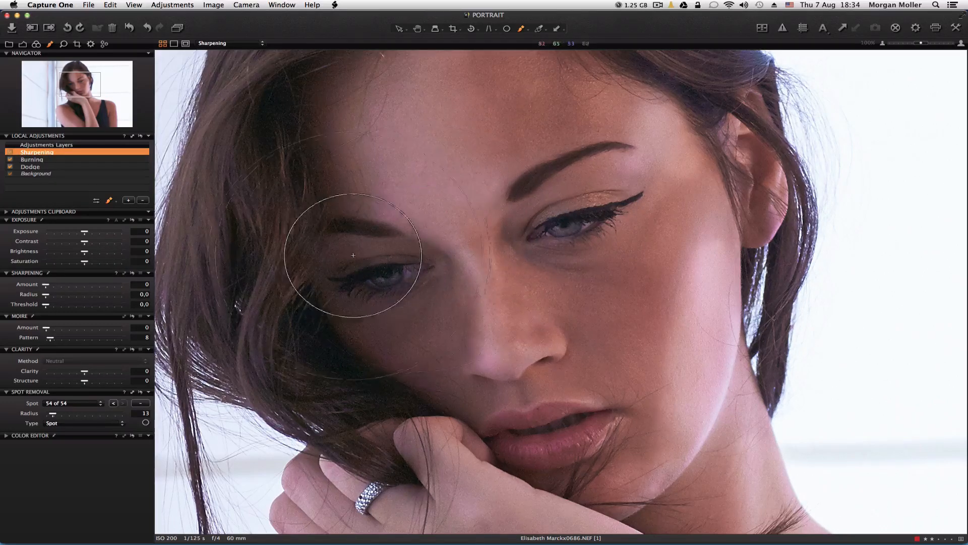
- Shrink the brush to about eye size and set the Sharpening layer's sharpening Amount to 600
{"action": "key", "text": "bracketleft"}
{"action": "key", "text": "bracketleft"}
{"action": "key", "text": "bracketleft"}
{"action": "key", "text": "bracketleft"}
{"action": "key", "text": "bracketleft"}
{"action": "key", "text": "bracketleft"}
{"action": "key", "text": "bracketleft"}
{"action": "key", "text": "bracketleft"}
{"action": "key", "text": "bracketleft"}
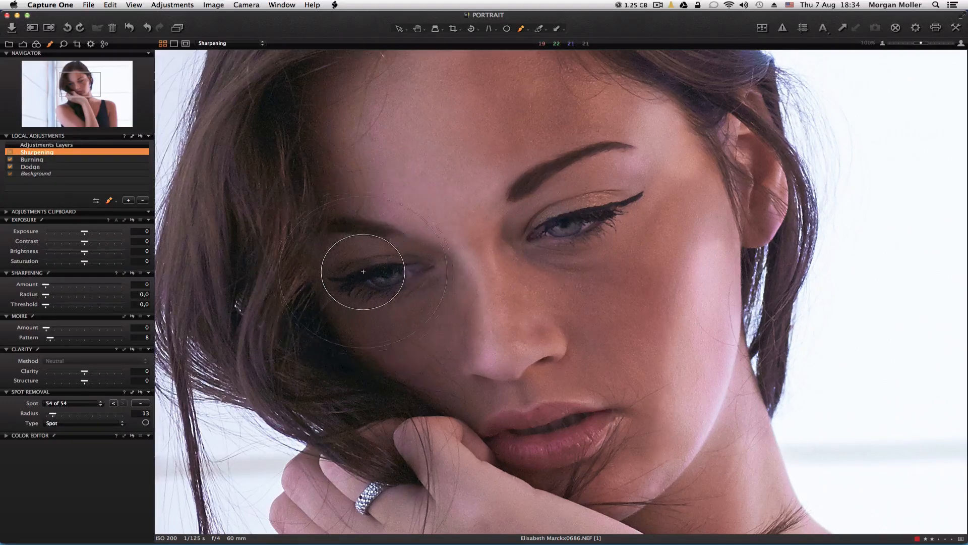
{"action": "key", "text": "bracketleft"}
{"action": "key", "text": "bracketleft"}
{"action": "key", "text": "bracketleft"}
{"action": "key", "text": "bracketleft"}
{"action": "key", "text": "bracketleft"}
{"action": "key", "text": "bracketleft"}
{"action": "left_click", "coordinate": [144, 285]}
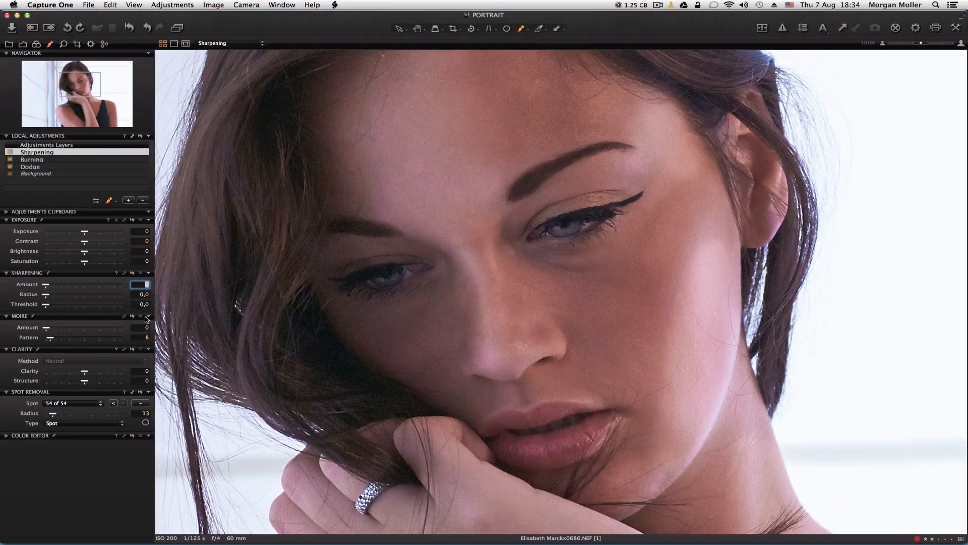
{"action": "key", "text": "Return"}
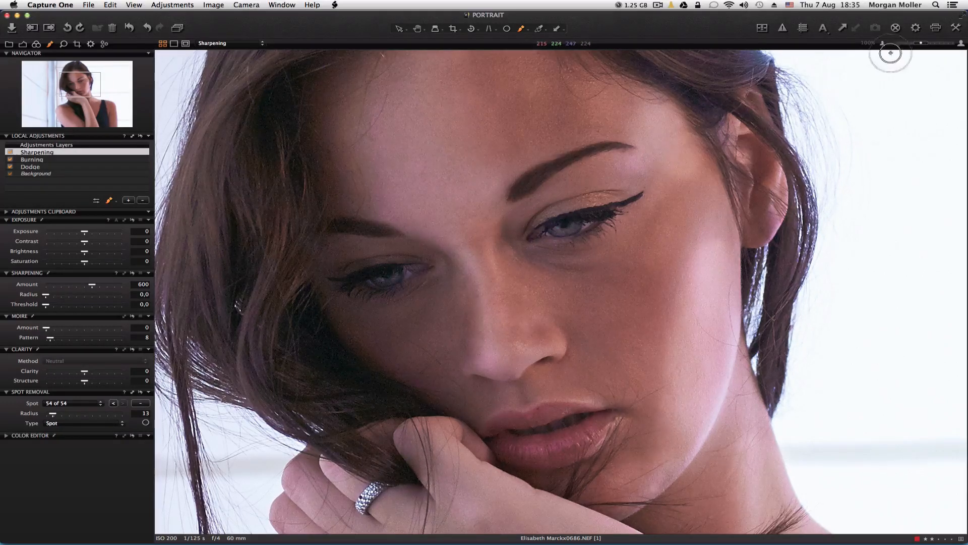
- Paint the Sharpening mask over the more brightly lit eye and toward its eyebrow, shrinking the brush further for the details
{"action": "mouse_move", "coordinate": [560, 232]}
{"action": "left_mouse_down"}
{"action": "mouse_move", "coordinate": [577, 224]}
{"action": "mouse_move", "coordinate": [569, 227]}
{"action": "left_mouse_up"}
{"action": "key", "text": "bracketleft"}
{"action": "key", "text": "bracketleft"}
{"action": "key", "text": "bracketleft"}
{"action": "key", "text": "m"}
{"action": "mouse_move", "coordinate": [540, 230]}
{"action": "left_mouse_down"}
{"action": "mouse_move", "coordinate": [604, 198]}
{"action": "mouse_move", "coordinate": [565, 211]}
{"action": "mouse_move", "coordinate": [522, 251]}
{"action": "mouse_move", "coordinate": [616, 215]}
{"action": "mouse_move", "coordinate": [580, 215]}
{"action": "mouse_move", "coordinate": [549, 245]}
{"action": "mouse_move", "coordinate": [603, 226]}
{"action": "mouse_move", "coordinate": [669, 175]}
{"action": "mouse_move", "coordinate": [588, 199]}
{"action": "mouse_move", "coordinate": [523, 191]}
{"action": "mouse_move", "coordinate": [609, 145]}
{"action": "mouse_move", "coordinate": [516, 193]}
{"action": "left_mouse_up"}
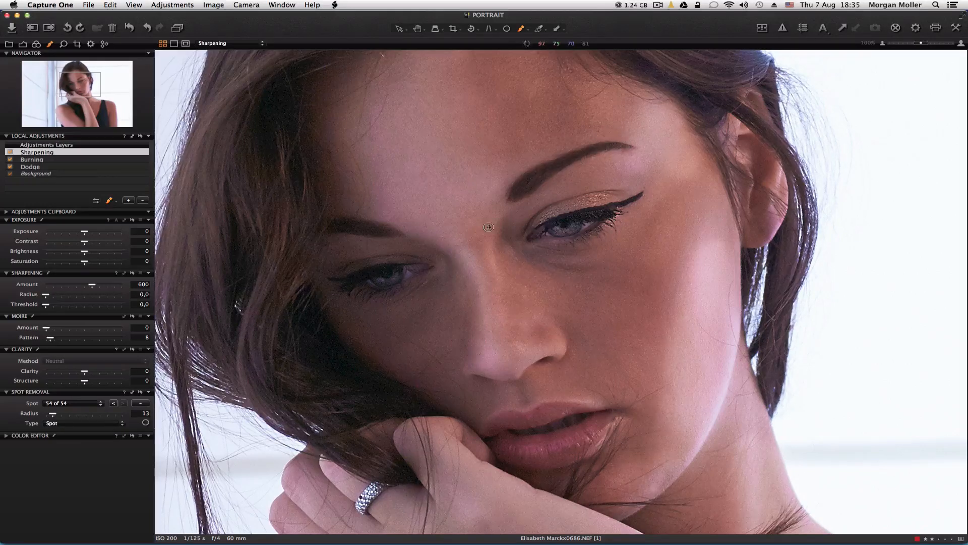
- Paint the Sharpening mask over the shadowed eye and the ring on the hand
{"action": "mouse_move", "coordinate": [361, 280]}
{"action": "left_mouse_down"}
{"action": "mouse_move", "coordinate": [398, 280]}
{"action": "mouse_move", "coordinate": [397, 271]}
{"action": "mouse_move", "coordinate": [376, 277]}
{"action": "mouse_move", "coordinate": [398, 269]}
{"action": "mouse_move", "coordinate": [343, 279]}
{"action": "mouse_move", "coordinate": [393, 297]}
{"action": "left_mouse_up"}
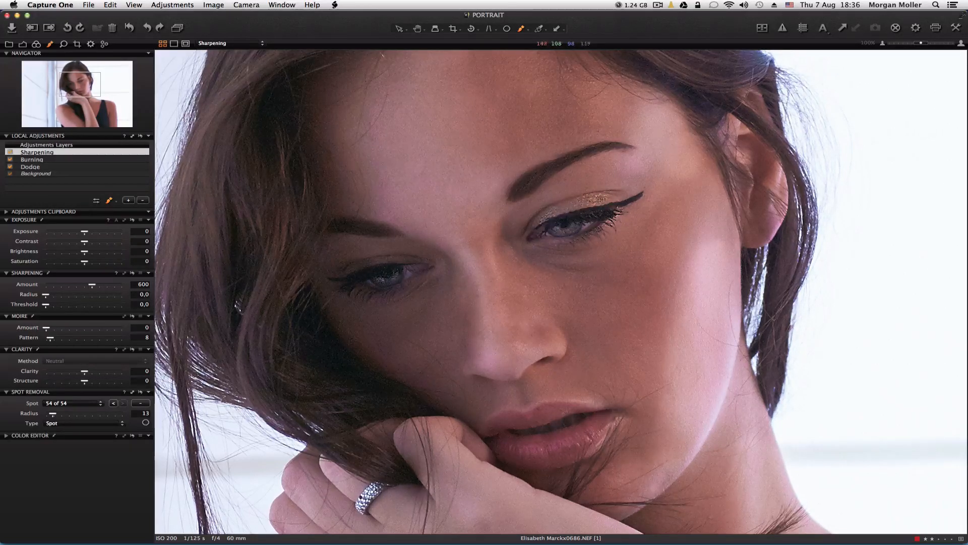
{"action": "left_click_drag", "start_coordinate": [372, 483], "coordinate": [364, 507]}
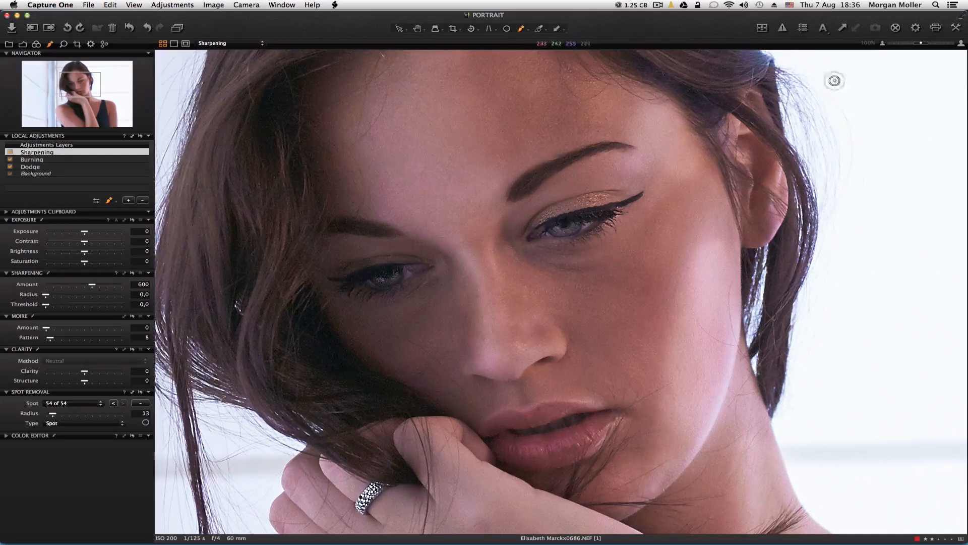
- Review each adjustment layer on the whole portrait, comparing the image with the Dodge and Burning layers off and on
{"action": "left_click", "coordinate": [883, 45]}
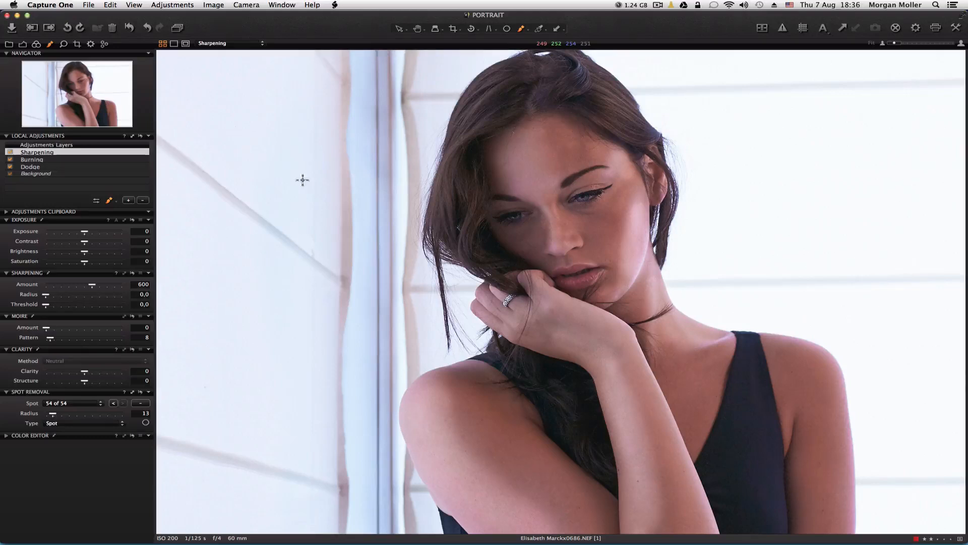
{"action": "left_click", "coordinate": [92, 159]}
{"action": "left_click", "coordinate": [72, 173]}
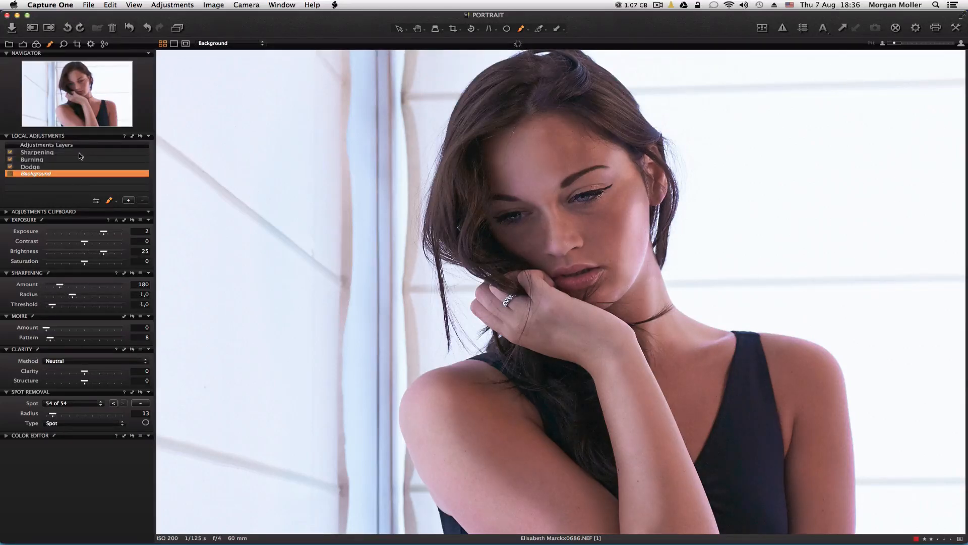
{"action": "left_click", "coordinate": [80, 153]}
{"action": "left_click", "coordinate": [78, 159]}
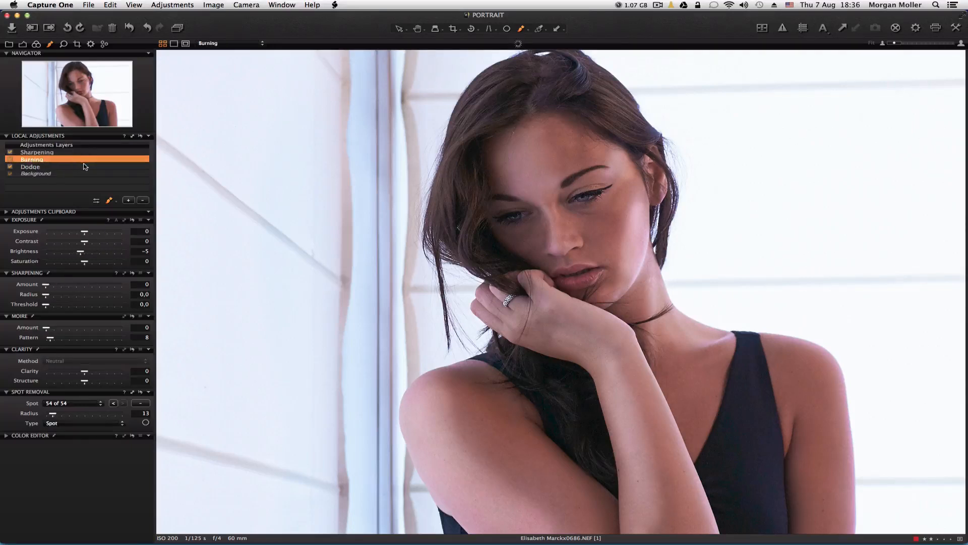
{"action": "left_click", "coordinate": [83, 166]}
{"action": "left_click", "coordinate": [79, 159]}
{"action": "left_click", "coordinate": [40, 153]}
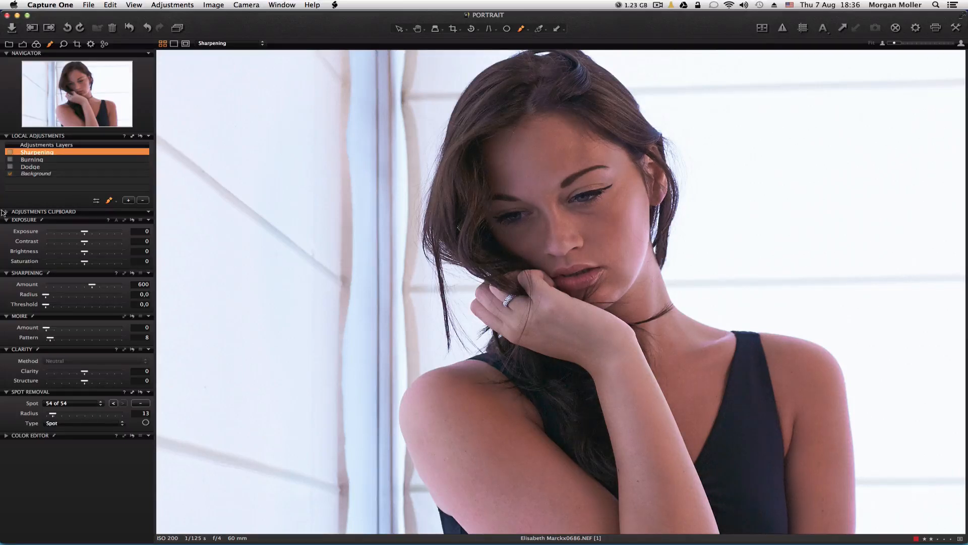
{"action": "left_click", "coordinate": [10, 167]}
{"action": "left_click", "coordinate": [10, 160]}
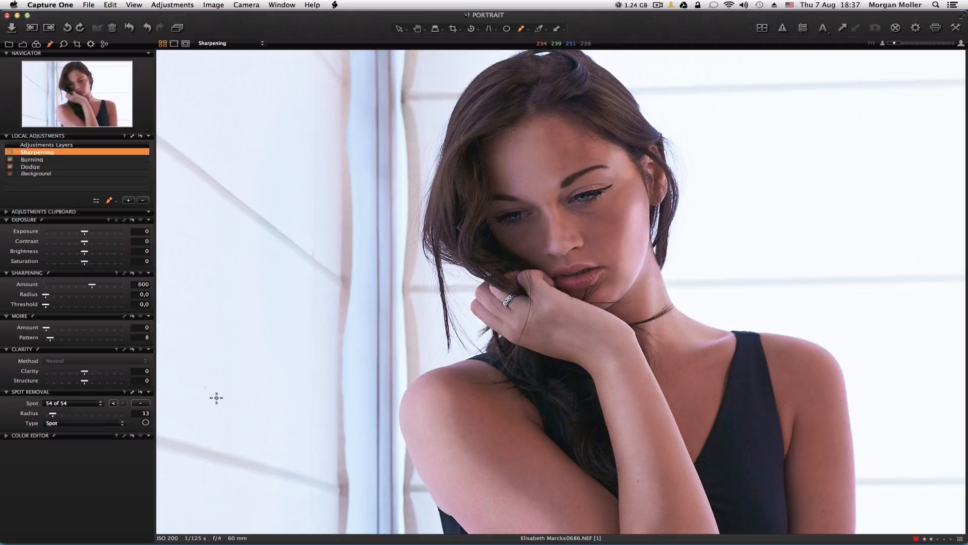
{"action": "left_click", "coordinate": [665, 4]}
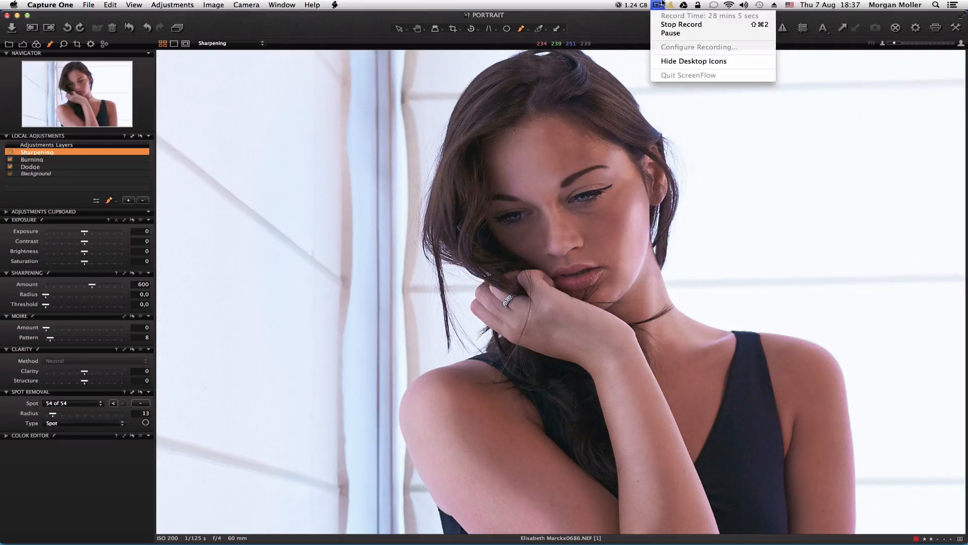
{"action": "left_click", "coordinate": [668, 25]}
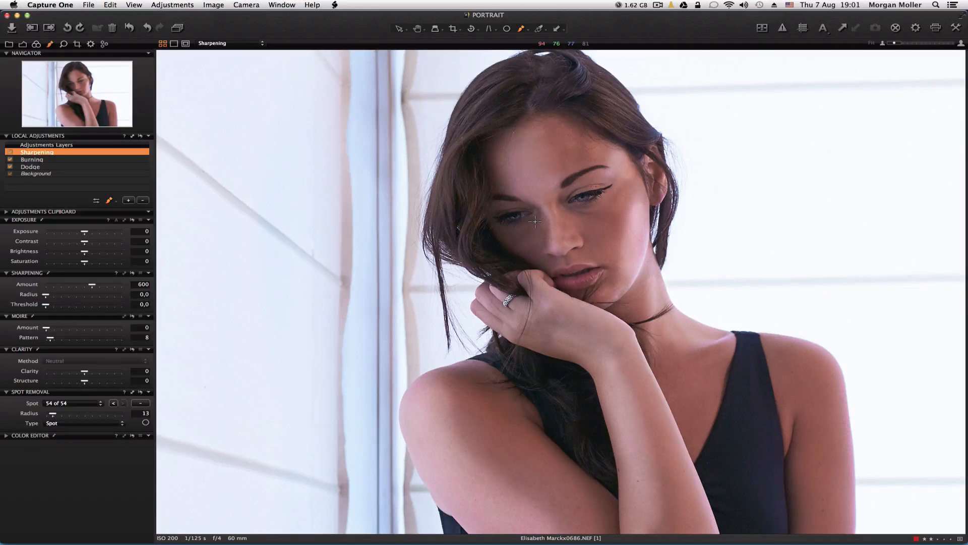
- Examine the sharpness of the more brightly lit eye, eyebrow and surrounding skin in the 100% focus preview
{"action": "left_click", "coordinate": [63, 44]}
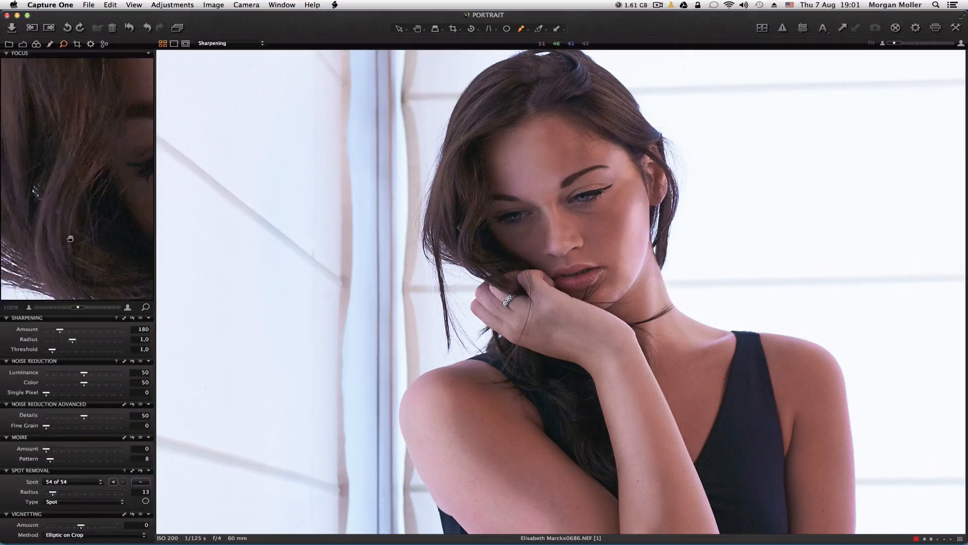
{"action": "left_click_drag", "start_coordinate": [104, 167], "coordinate": [44, 171]}
{"action": "left_click_drag", "start_coordinate": [111, 193], "coordinate": [29, 222]}
{"action": "left_click_drag", "start_coordinate": [110, 212], "coordinate": [97, 240]}
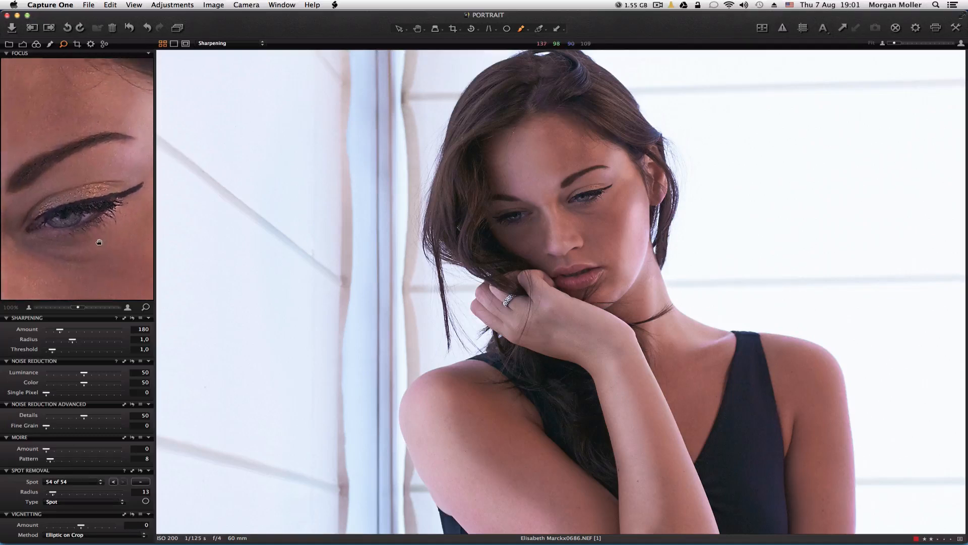
{"action": "left_click_drag", "start_coordinate": [77, 277], "coordinate": [80, 257]}
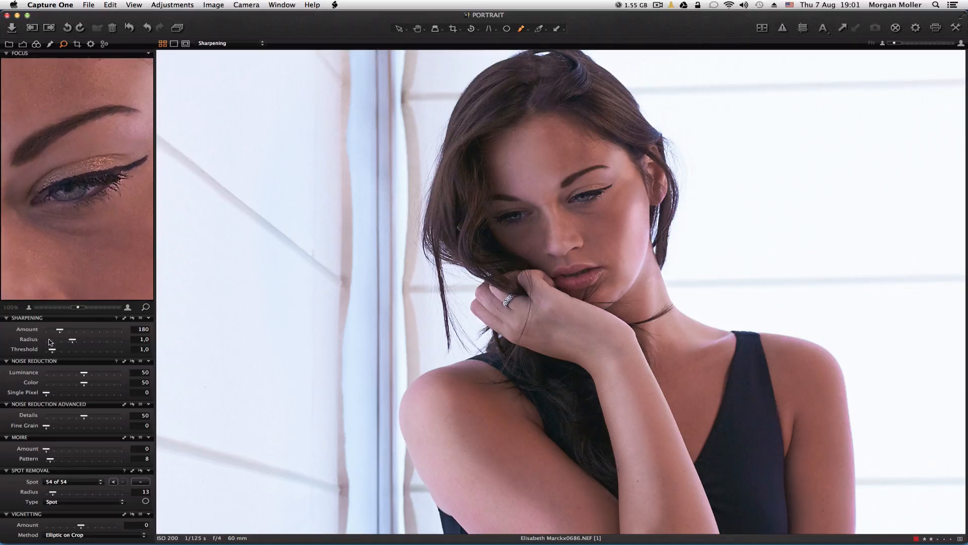
{"action": "left_click_drag", "start_coordinate": [78, 244], "coordinate": [93, 263]}
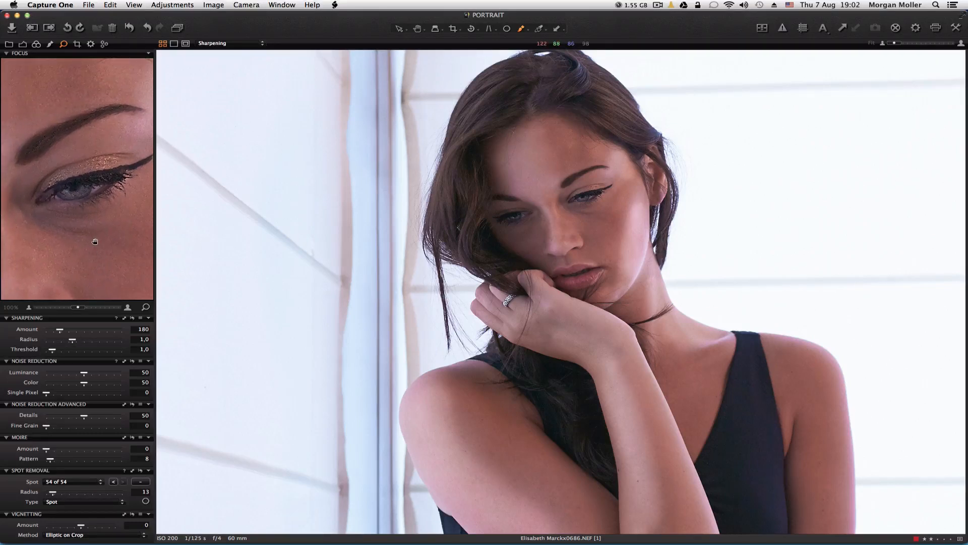
{"action": "left_click_drag", "start_coordinate": [91, 235], "coordinate": [93, 240]}
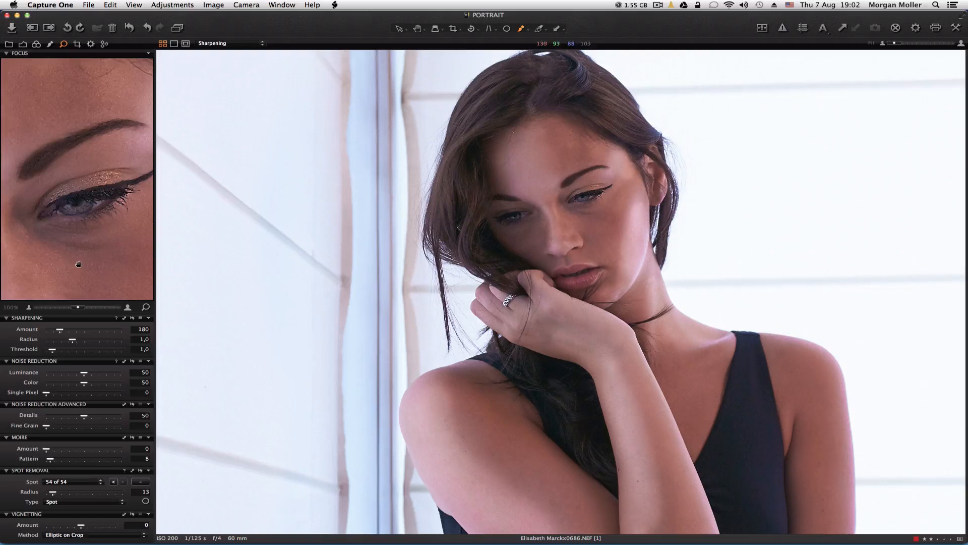
{"action": "left_click_drag", "start_coordinate": [76, 265], "coordinate": [106, 193]}
{"action": "mouse_move", "coordinate": [88, 266]}
{"action": "left_mouse_down"}
{"action": "mouse_move", "coordinate": [60, 193]}
{"action": "mouse_move", "coordinate": [91, 258]}
{"action": "left_mouse_up"}
{"action": "left_click_drag", "start_coordinate": [98, 198], "coordinate": [94, 232]}
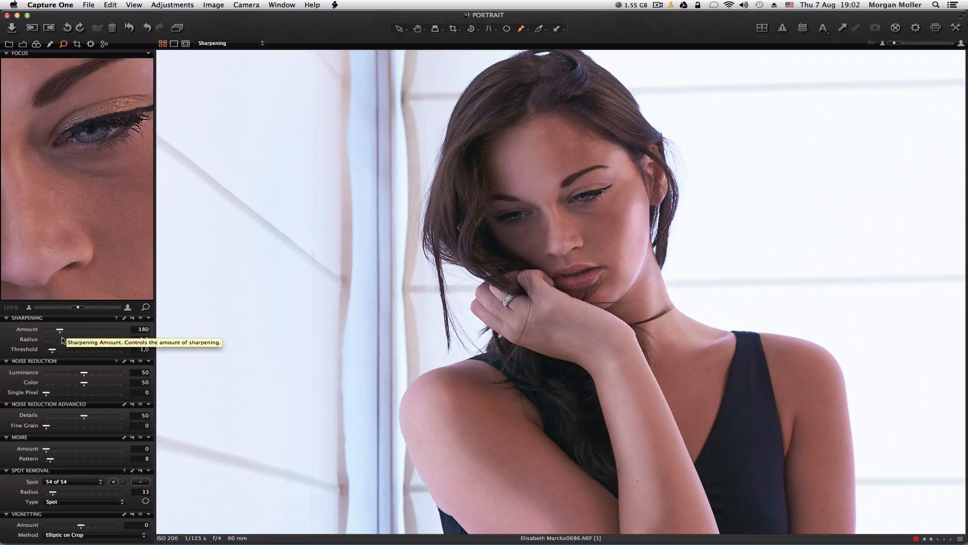
- Set the overall sharpening Amount to 250 and check the eye, nose and lips in the focus preview
{"action": "mouse_move", "coordinate": [60, 330]}
{"action": "left_mouse_down"}
{"action": "mouse_move", "coordinate": [86, 333]}
{"action": "mouse_move", "coordinate": [39, 332]}
{"action": "mouse_move", "coordinate": [68, 328]}
{"action": "left_mouse_up"}
{"action": "double_click", "coordinate": [136, 329]}
{"action": "type", "text": "2500"}
{"action": "key", "text": "Return"}
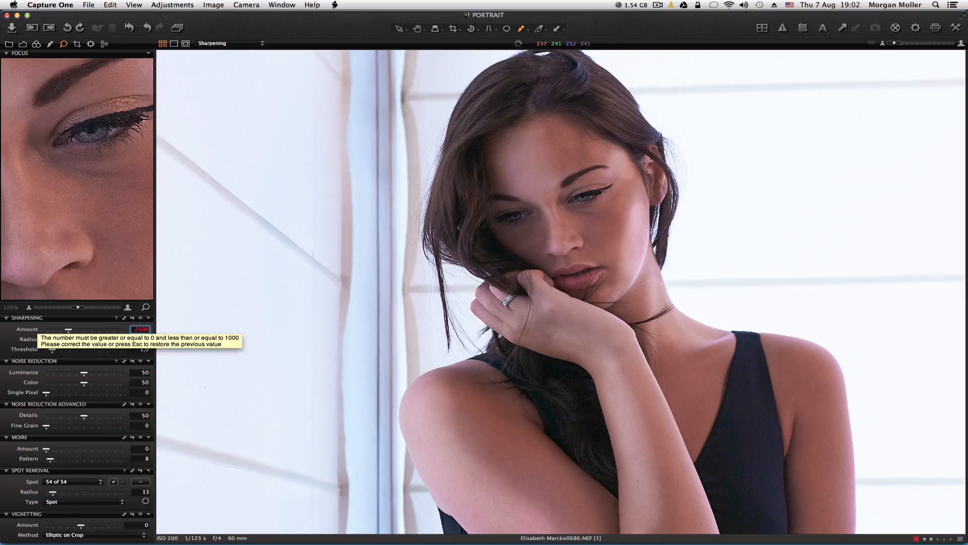
{"action": "key", "text": "Return"}
{"action": "key", "text": "Return"}
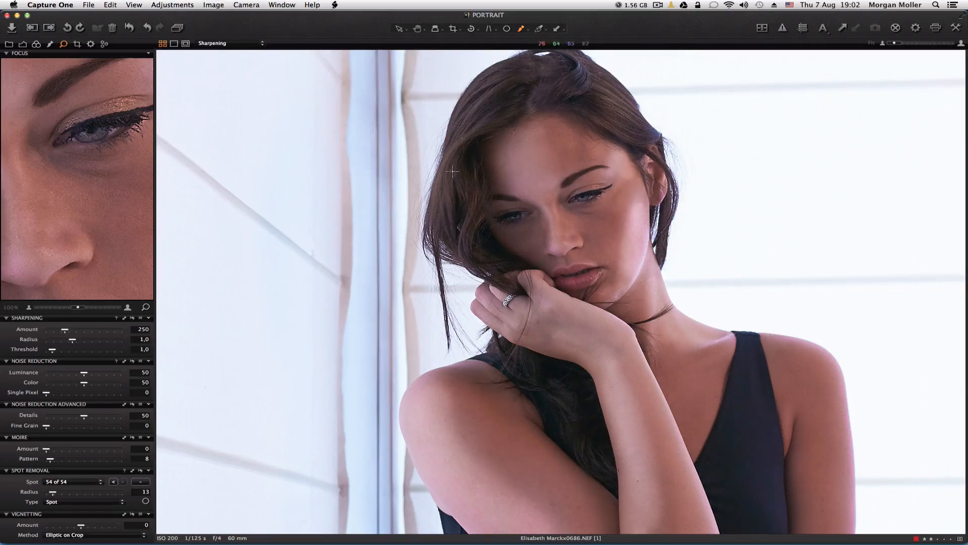
{"action": "left_click_drag", "start_coordinate": [50, 182], "coordinate": [128, 244]}
{"action": "left_click_drag", "start_coordinate": [51, 177], "coordinate": [58, 148]}
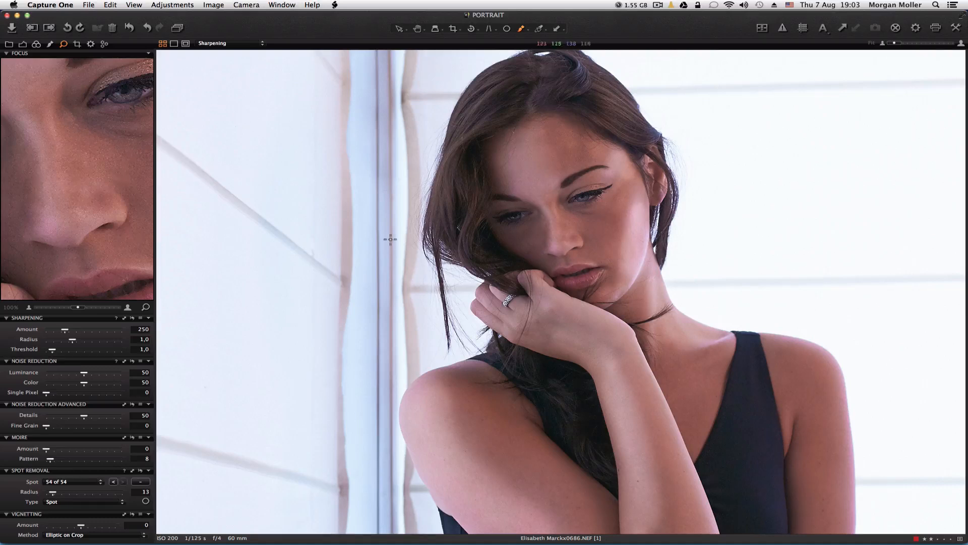
- Show the Sharpening layer's mask to check the painted eyes, eyebrow and ring, and hide it again
{"action": "left_click", "coordinate": [10, 45]}
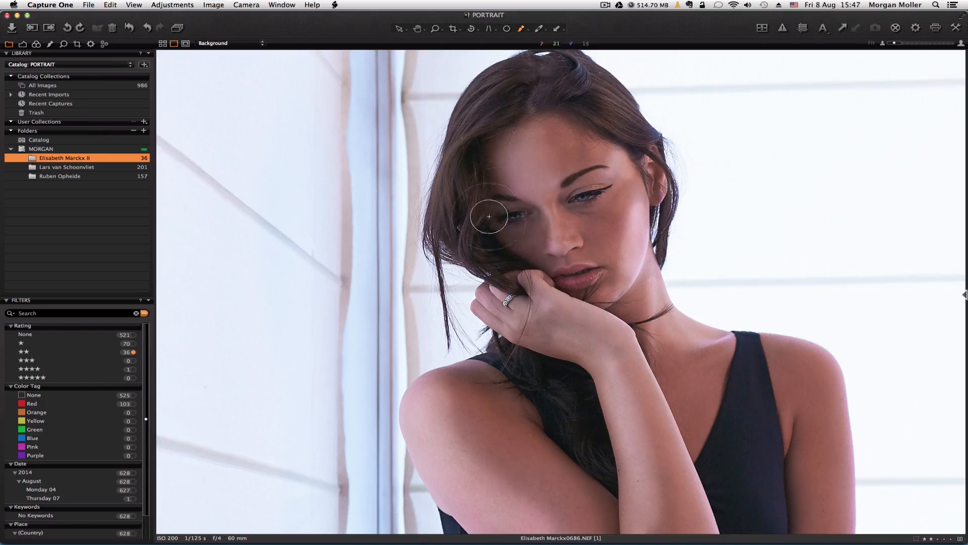
{"action": "left_click", "coordinate": [353, 224]}
{"action": "key", "text": "m"}
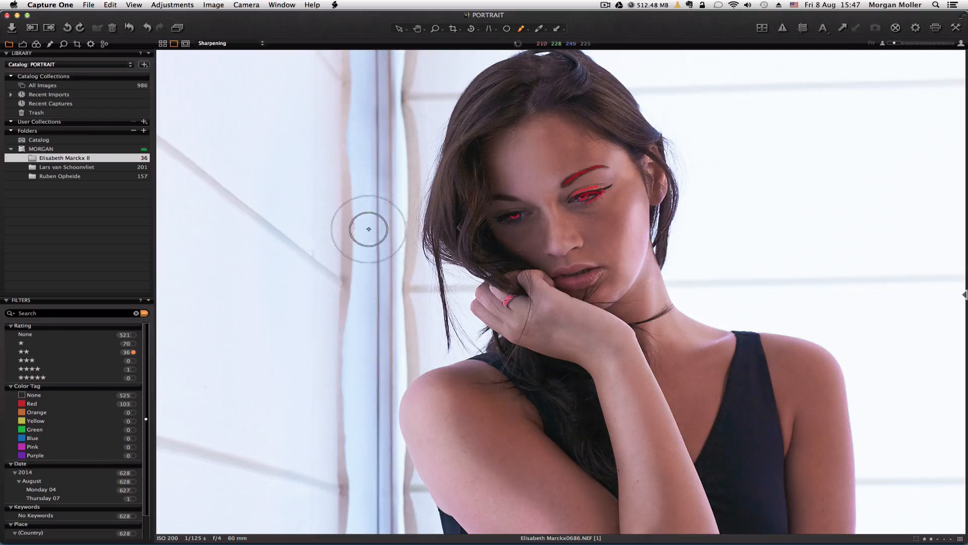
{"action": "key", "text": "m"}
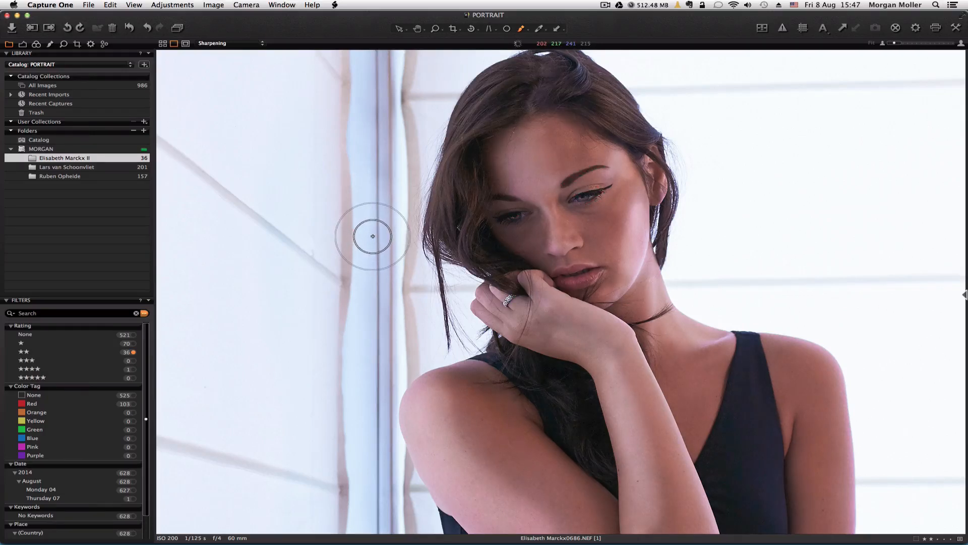
{"action": "key", "text": "m"}
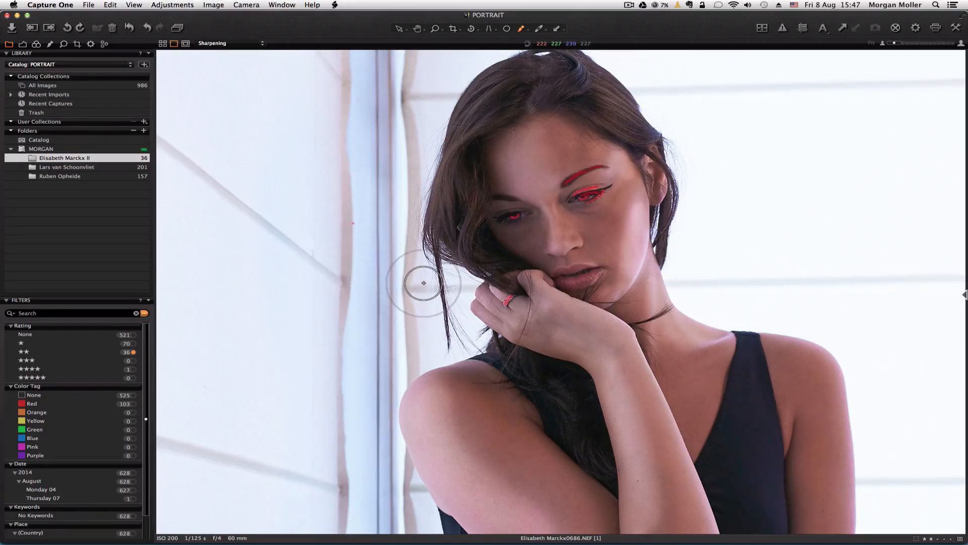
{"action": "key", "text": "v"}
{"action": "key", "text": "m"}
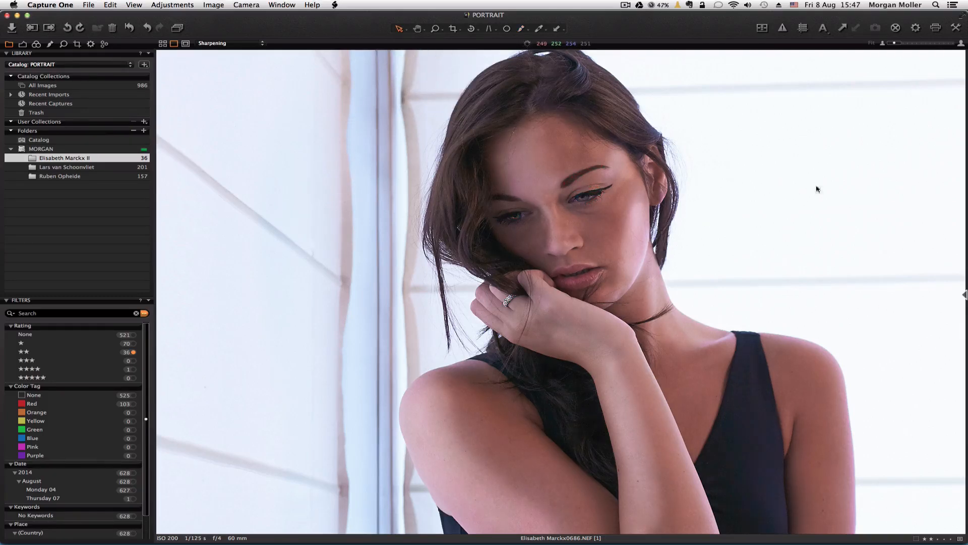
- Compare the retouched portrait side by side with its unedited variant, with the tools hidden
{"action": "mouse_move", "coordinate": [966, 192]}
{"action": "left_click", "coordinate": [906, 242]}
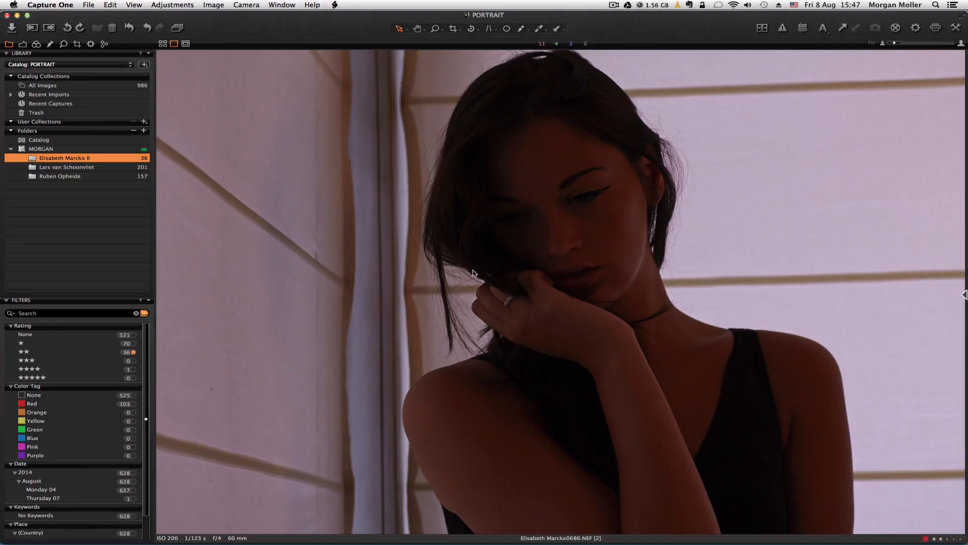
{"action": "mouse_move", "coordinate": [966, 239]}
{"action": "key", "text": "super+t"}
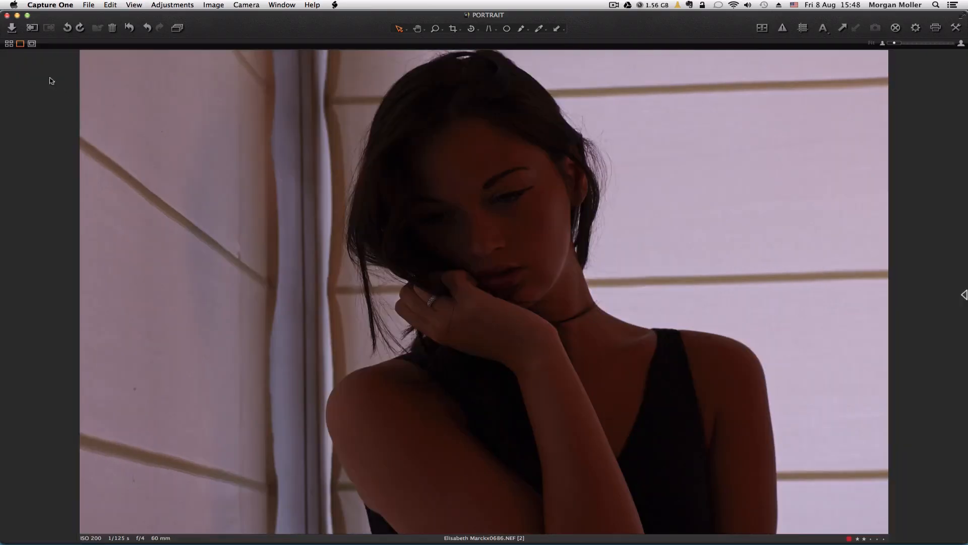
{"action": "left_click", "coordinate": [9, 44]}
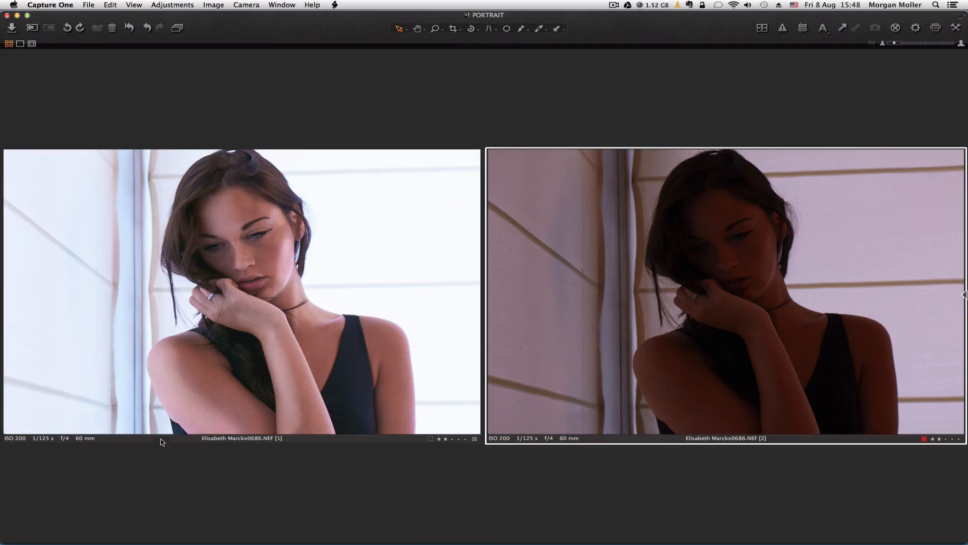
{"action": "left_click", "coordinate": [306, 313]}
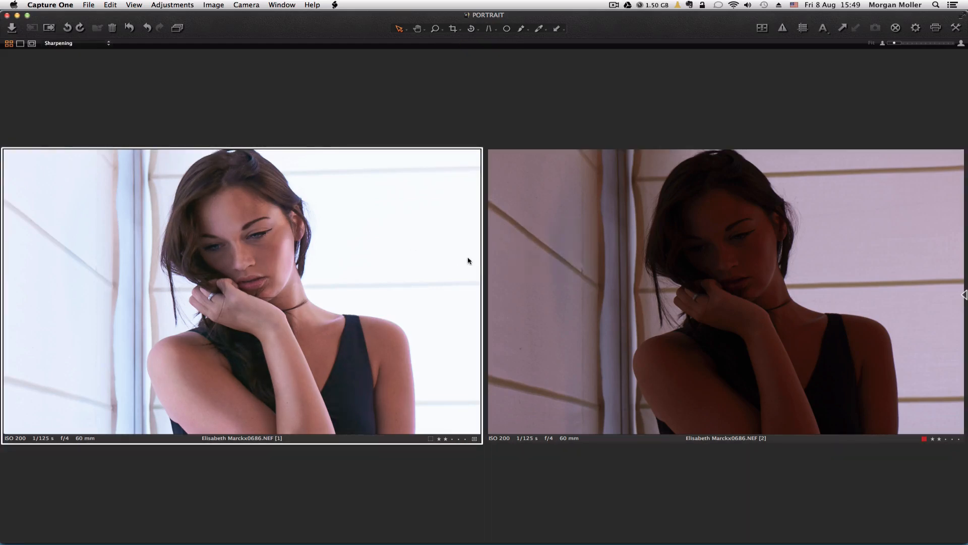
{"action": "left_click", "coordinate": [519, 255]}
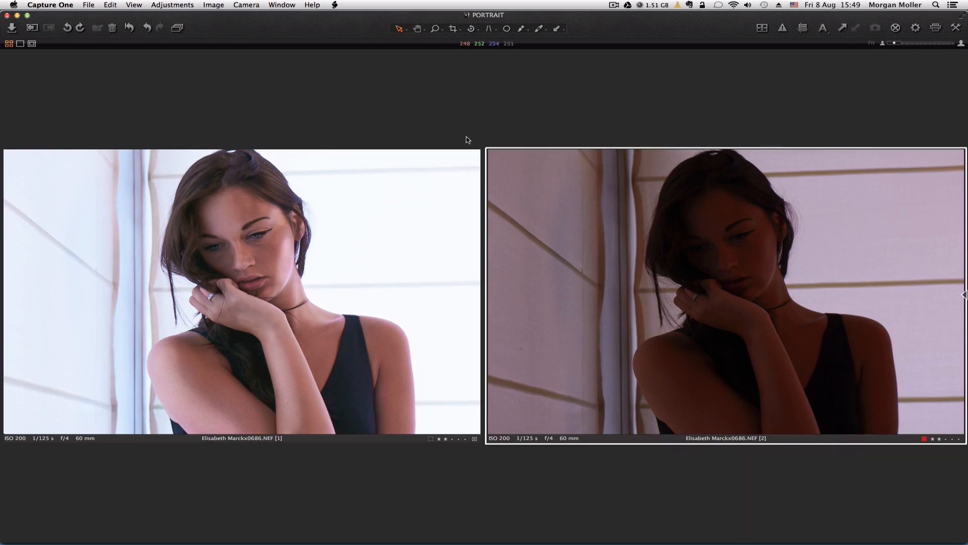
{"action": "left_click", "coordinate": [613, 6]}
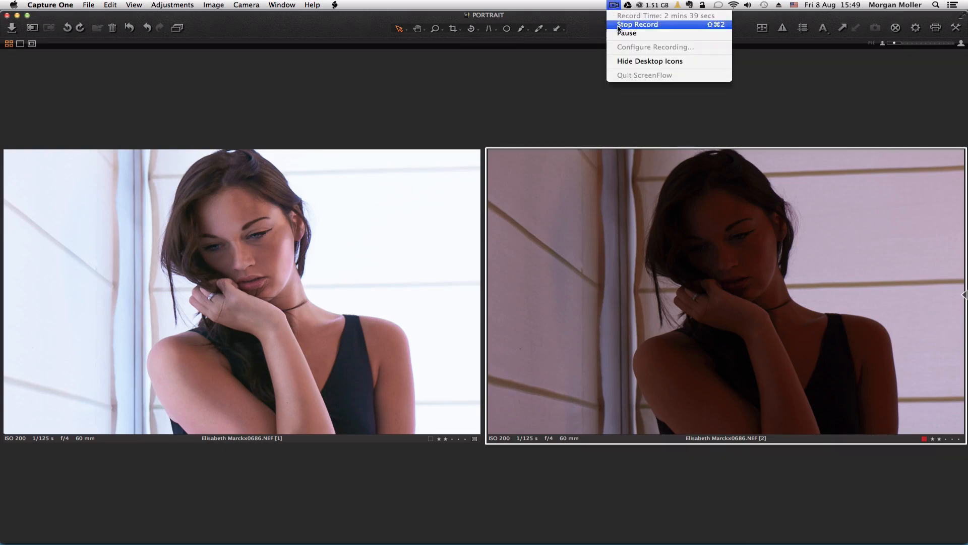